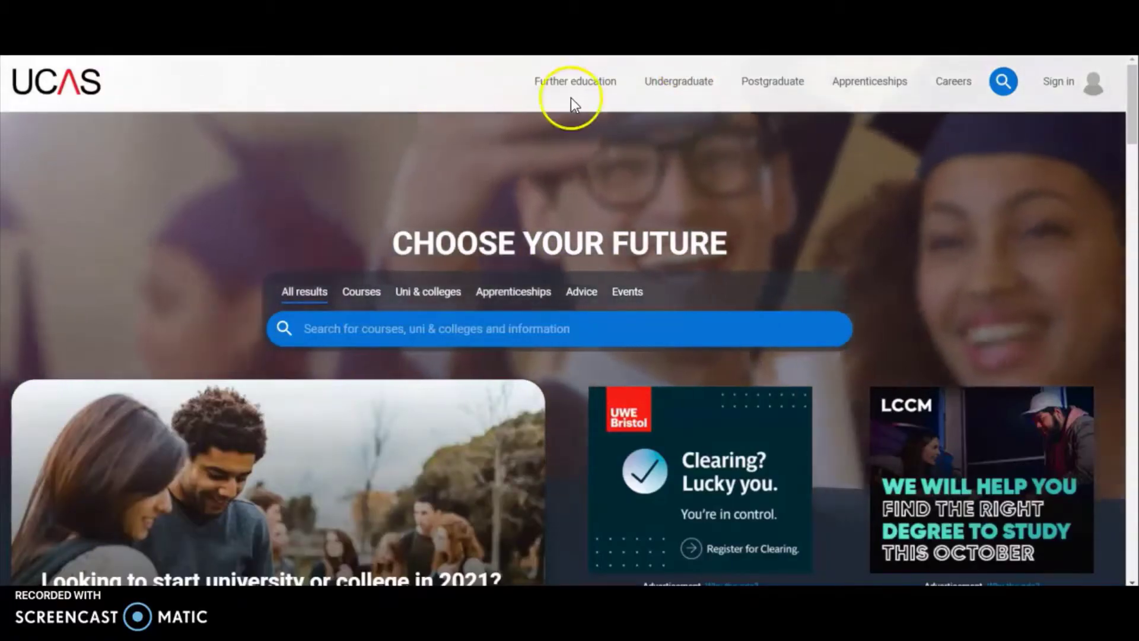
Step: Open the student sign-in page and go to the hub for undergraduate 2022 entry
click(1076, 82)
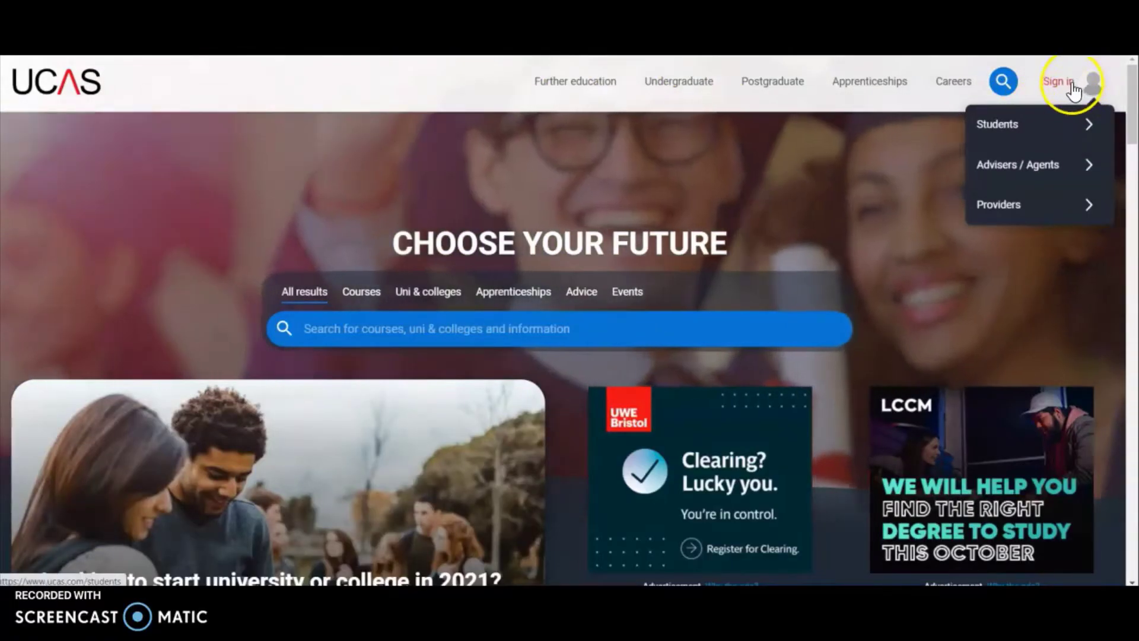
click(1004, 127)
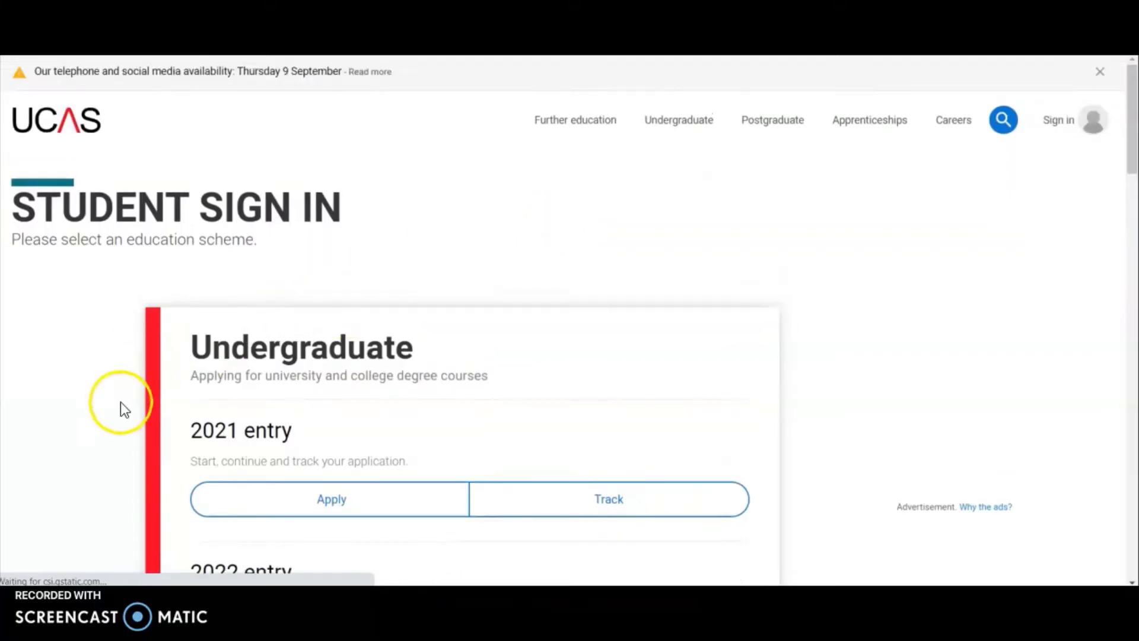
scroll(124, 409, down, 1)
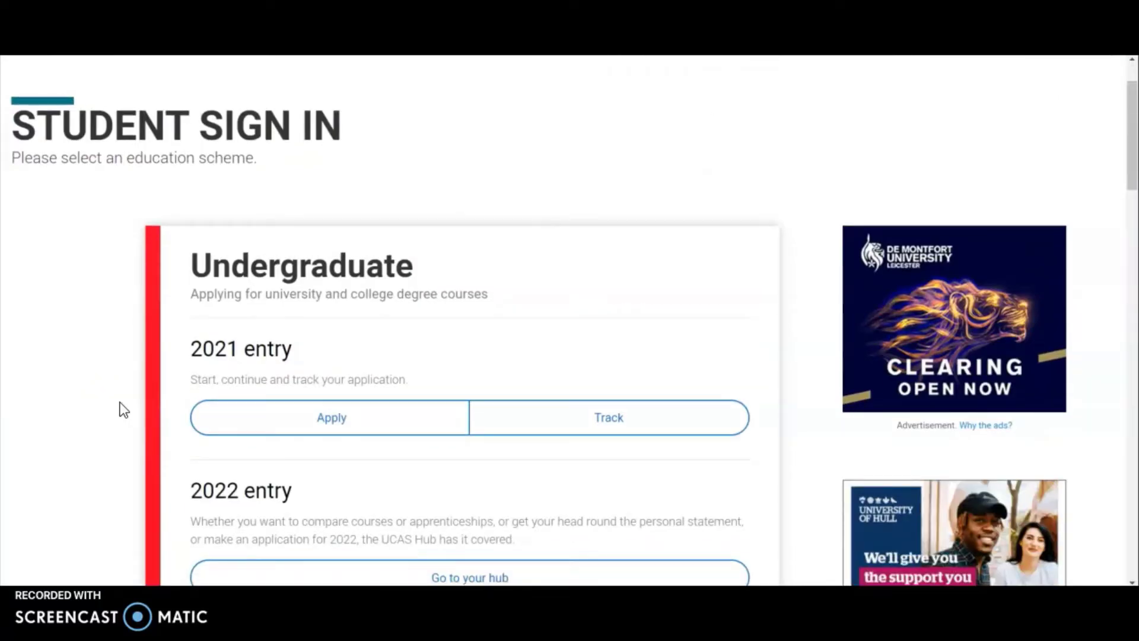
scroll(122, 408, down, 1)
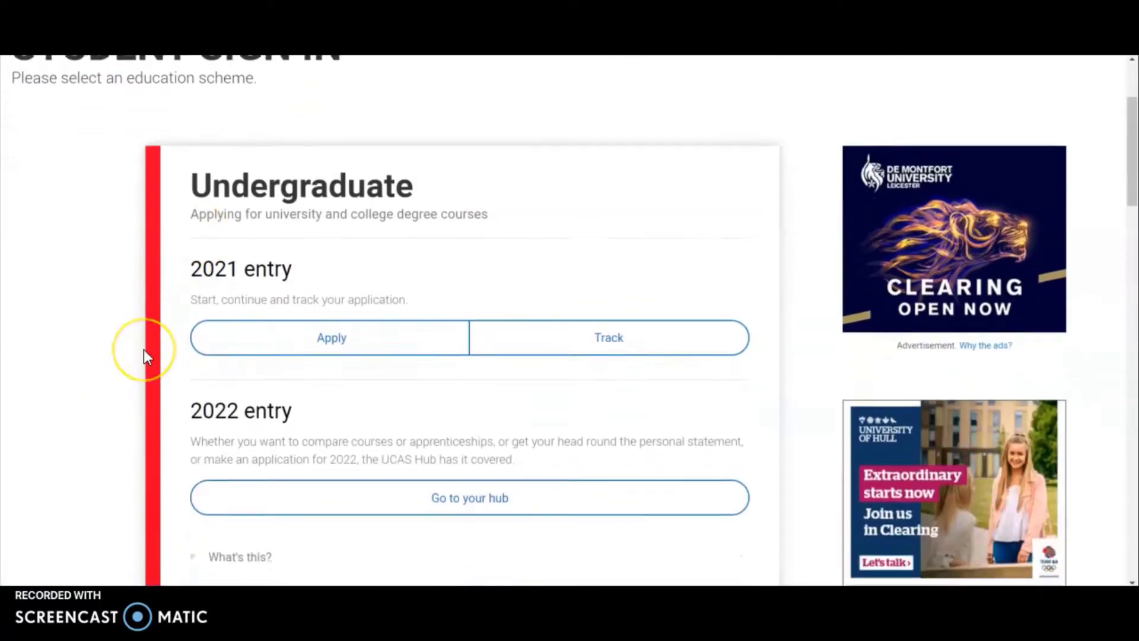
scroll(144, 356, down, 1)
scroll(171, 409, down, 1)
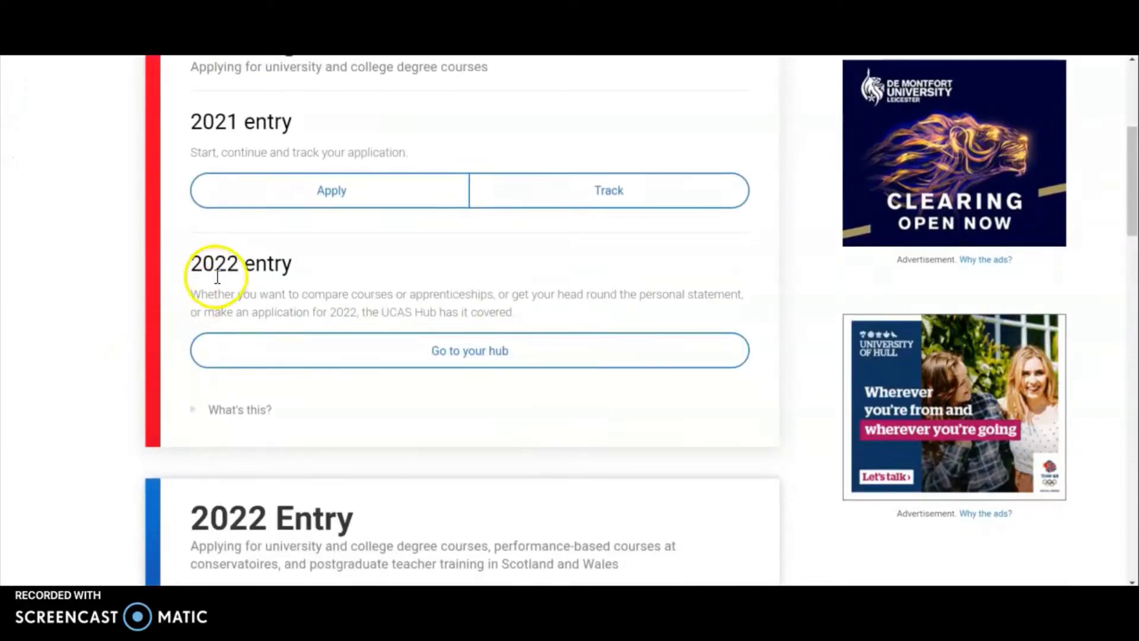
click(385, 356)
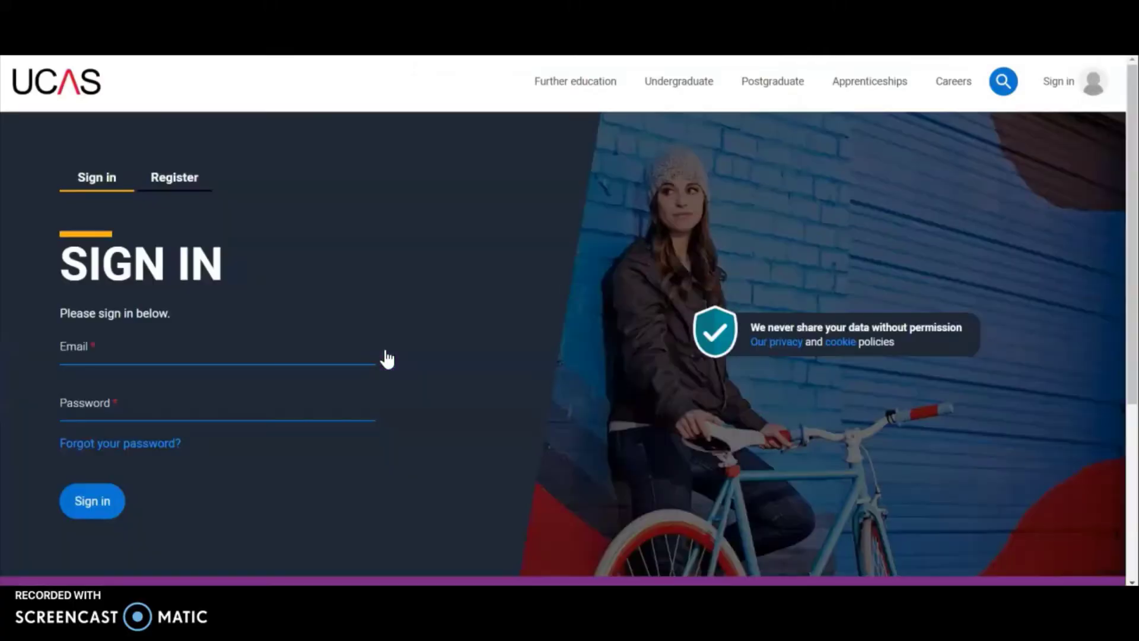
Step: Open the new account registration form and review the details it asks for
click(315, 294)
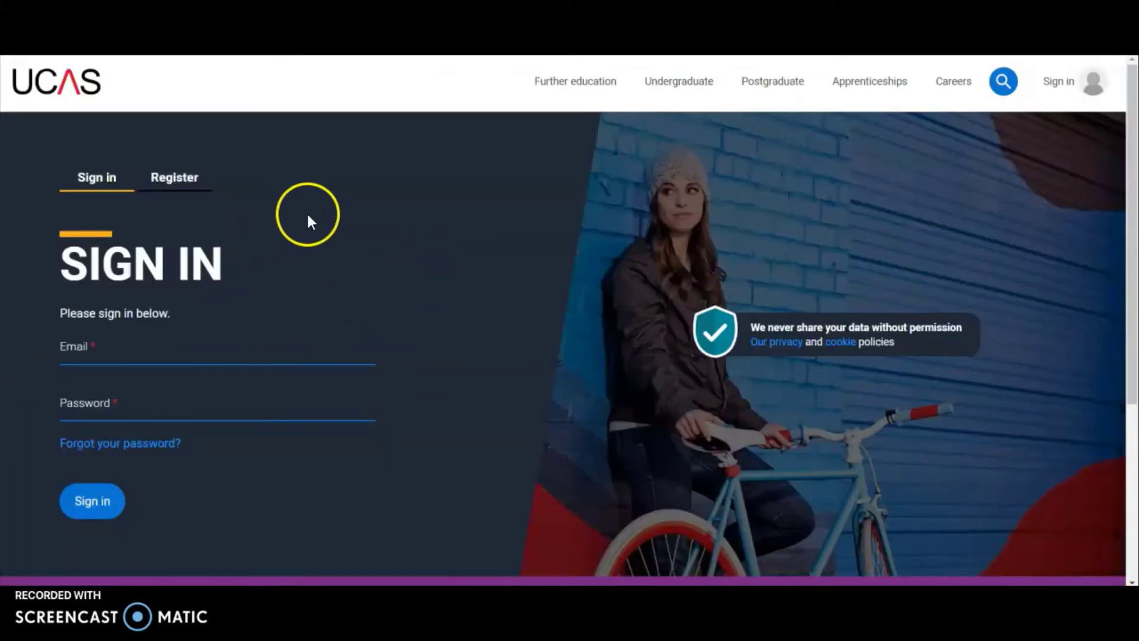
click(151, 185)
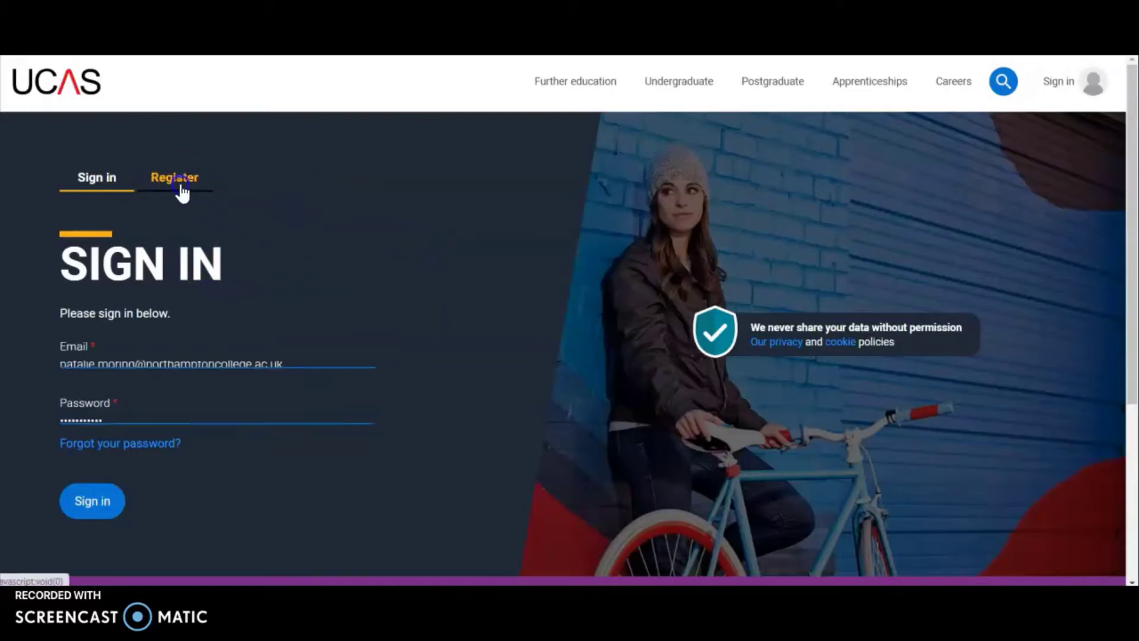
scroll(183, 493, down, 3)
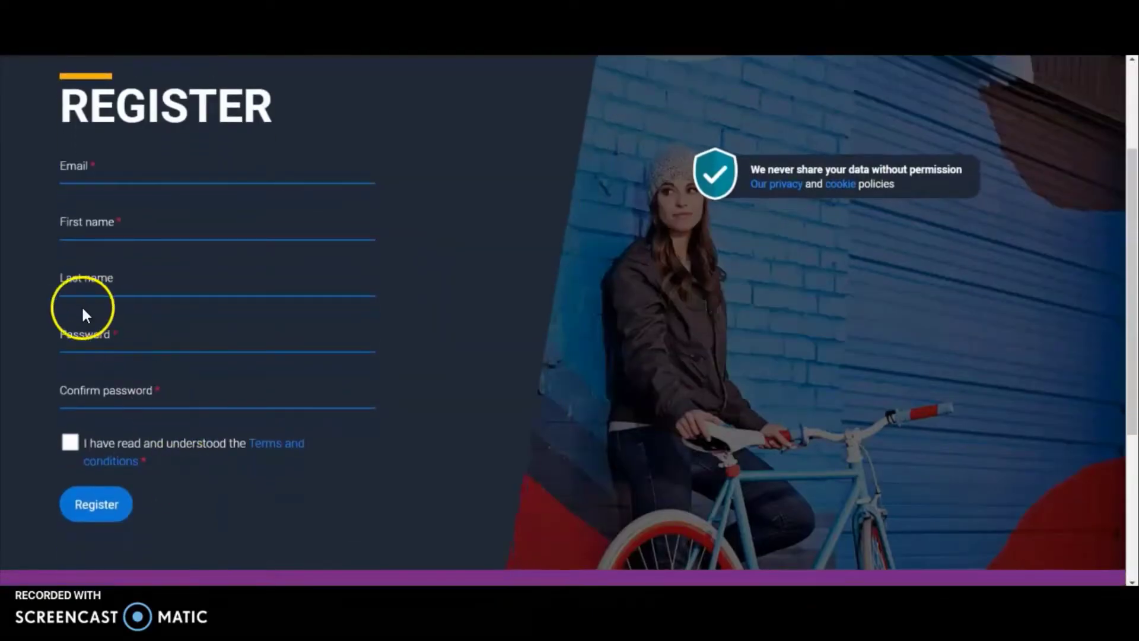
scroll(60, 319, up, 3)
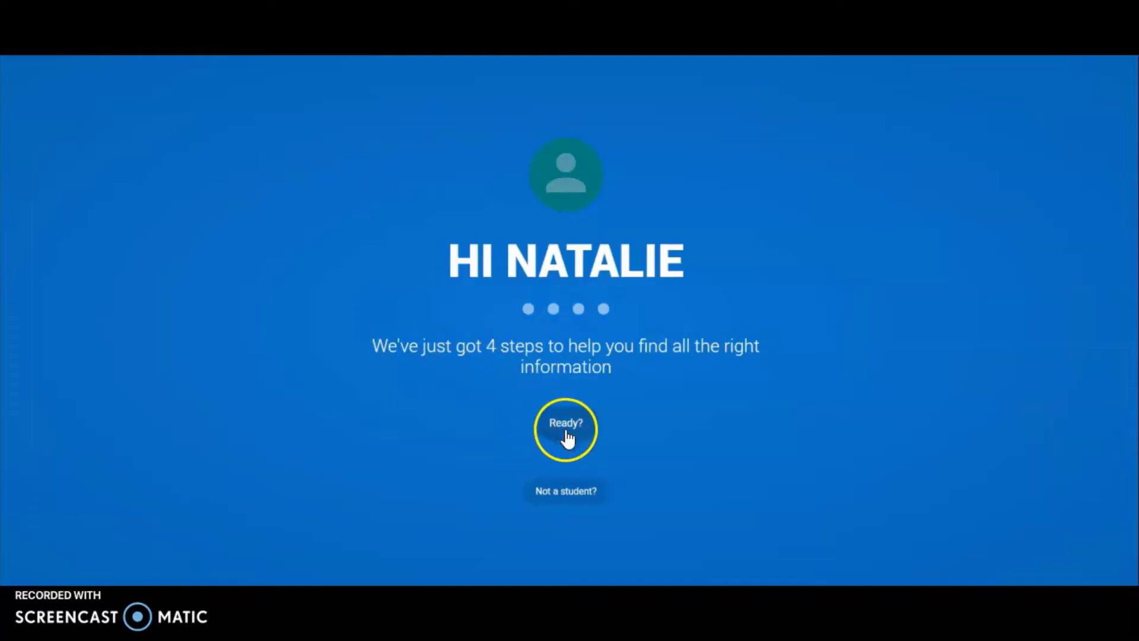
Step: Begin the hub setup with 2022 as the start year and Undergraduate as the level of study, requesting no additional information
click(571, 425)
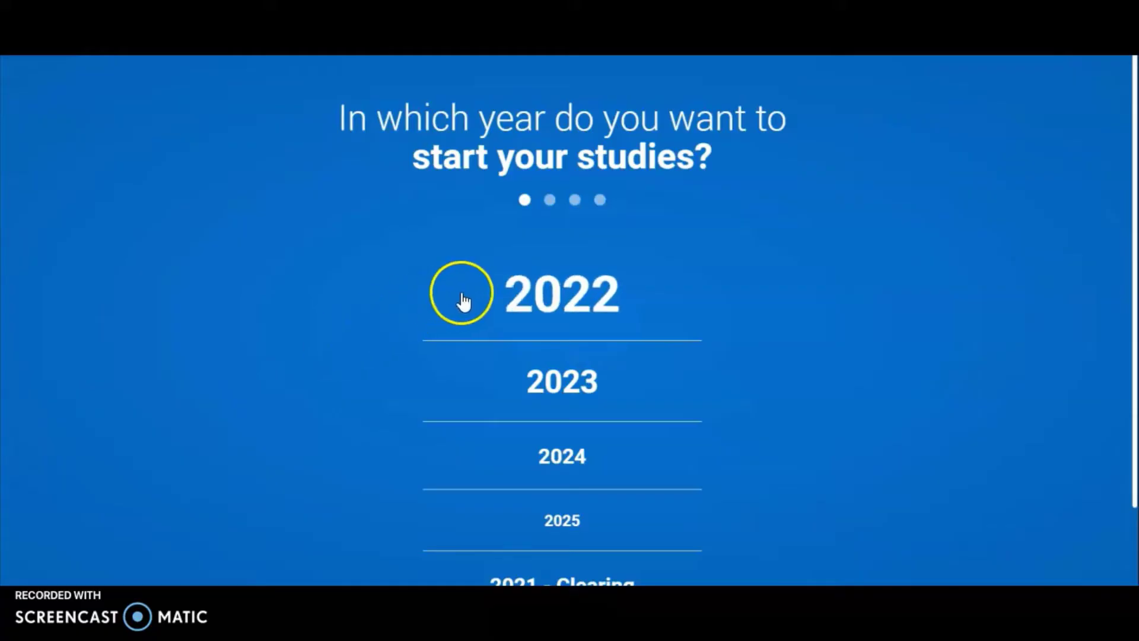
click(560, 303)
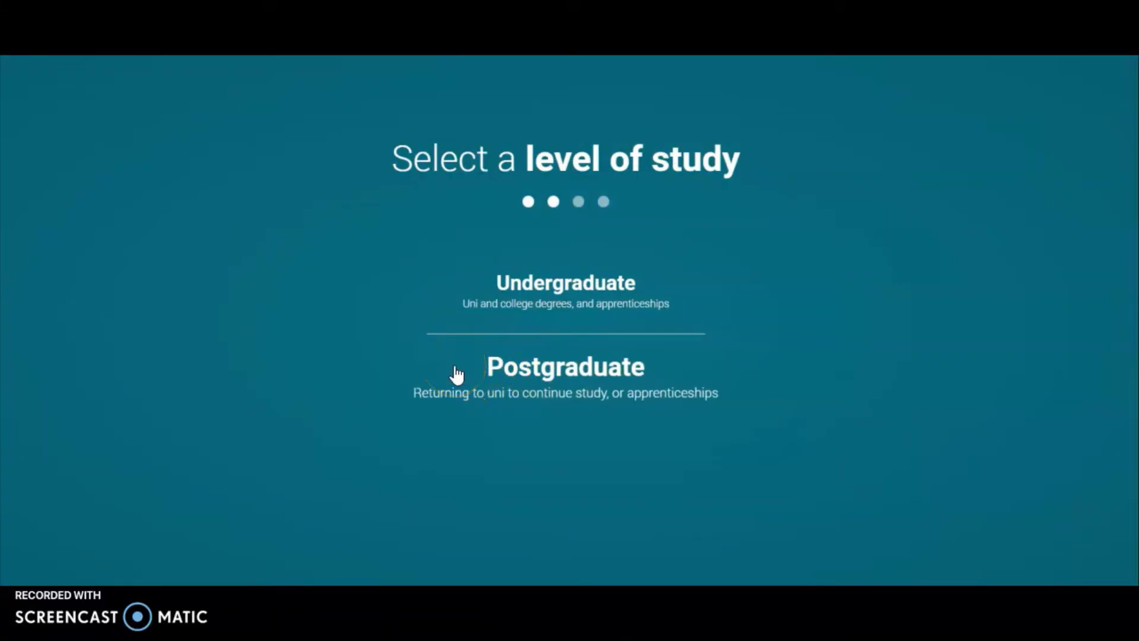
click(530, 299)
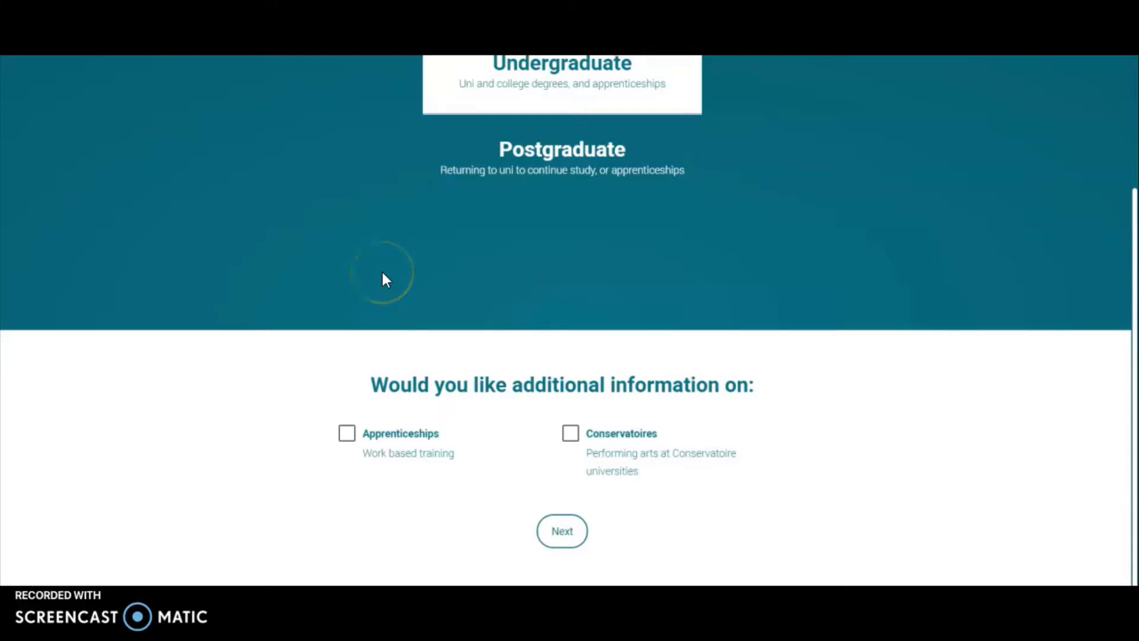
click(571, 537)
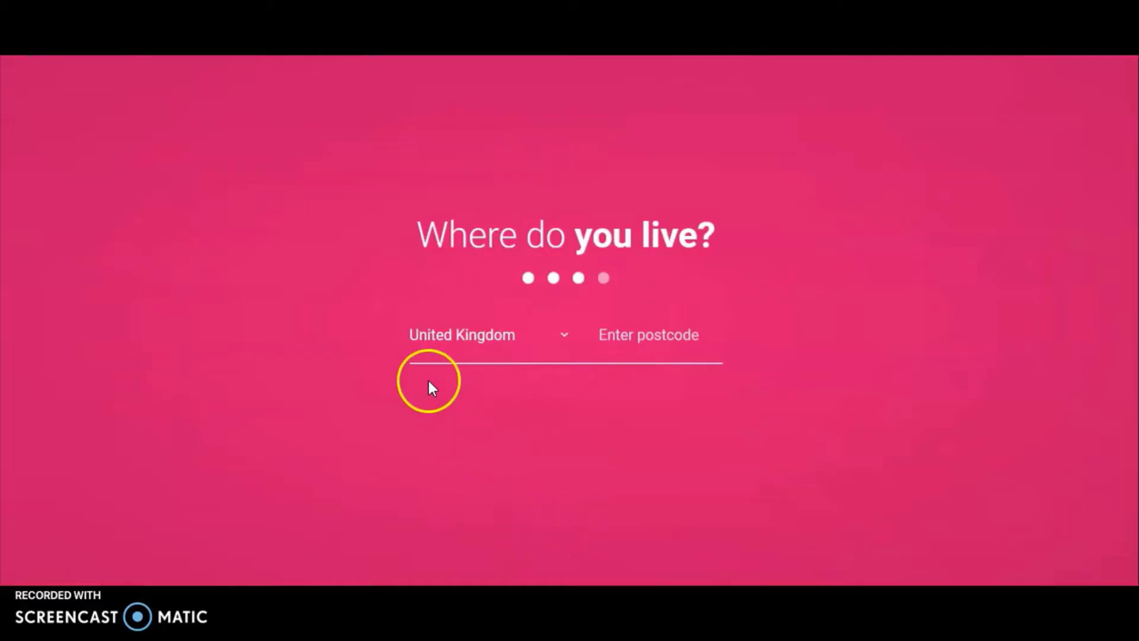
Step: Enter the home postcode with United Kingdom as the country and continue to the preferences
click(620, 337)
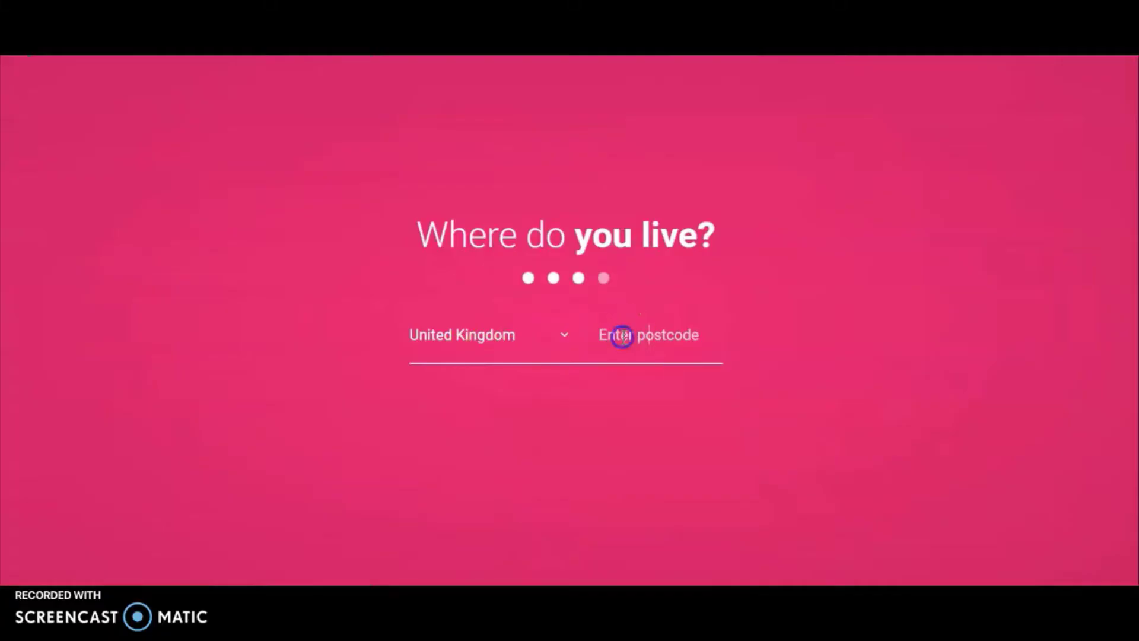
text(nn3 3rf)
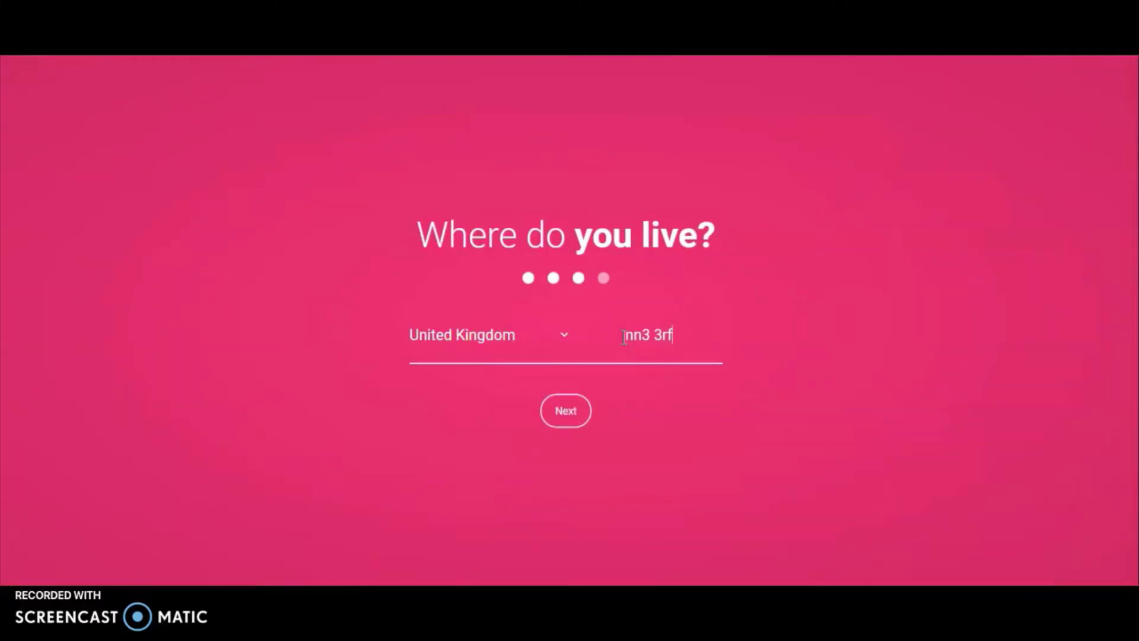
click(576, 407)
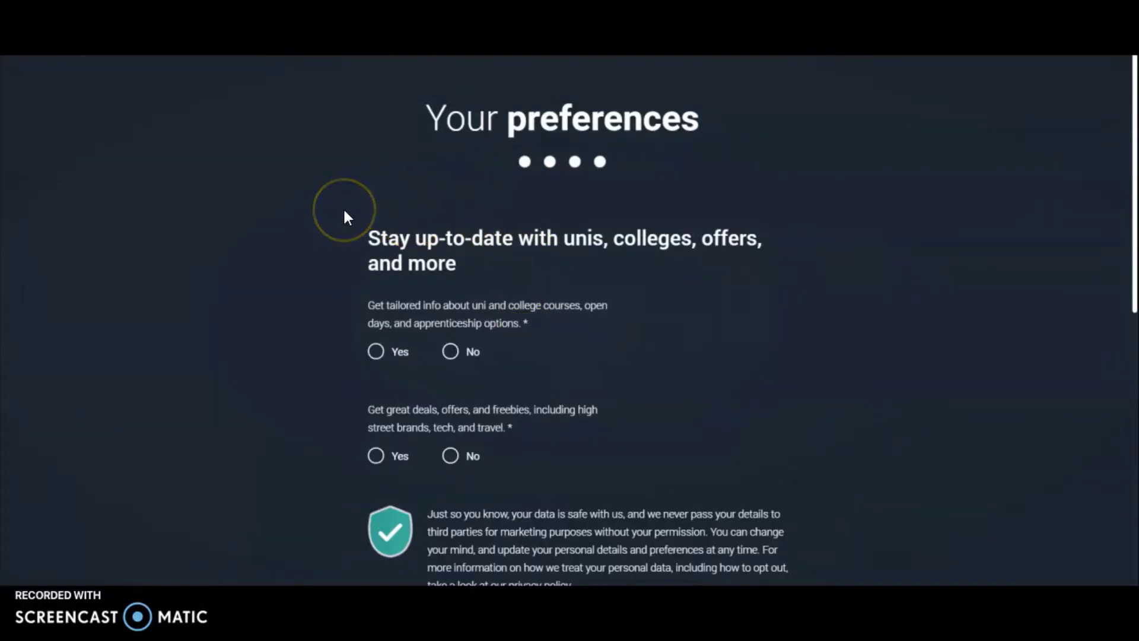
Step: Answer No to both tailored course information and deals, offers, and freebies, and review the mobile number and subject fields
click(323, 295)
scroll(323, 294, down, 2)
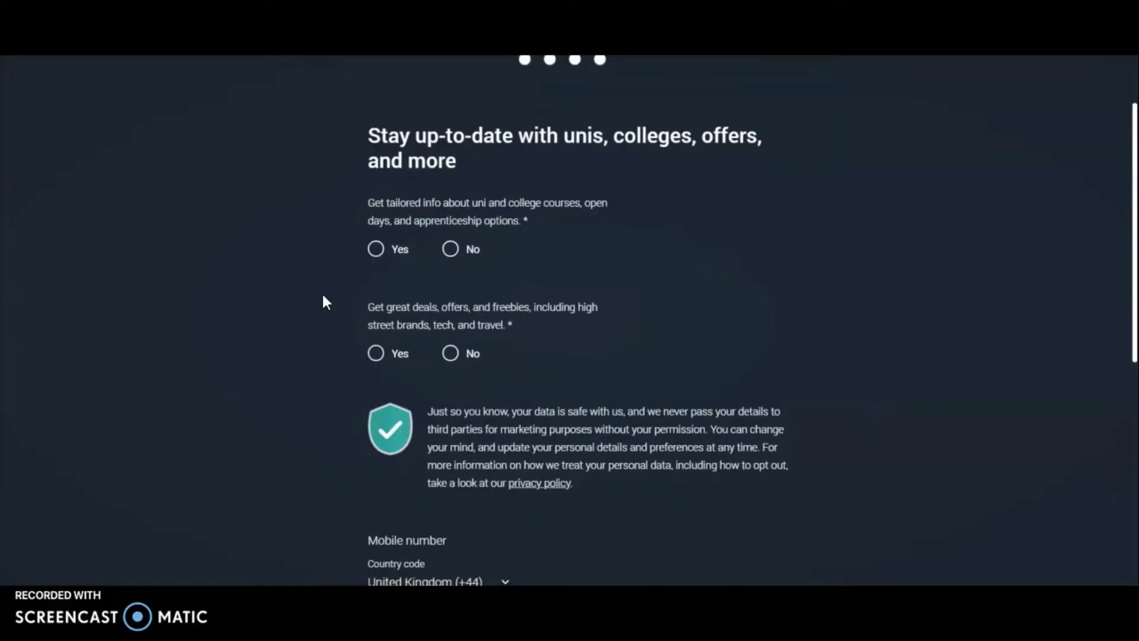
click(451, 249)
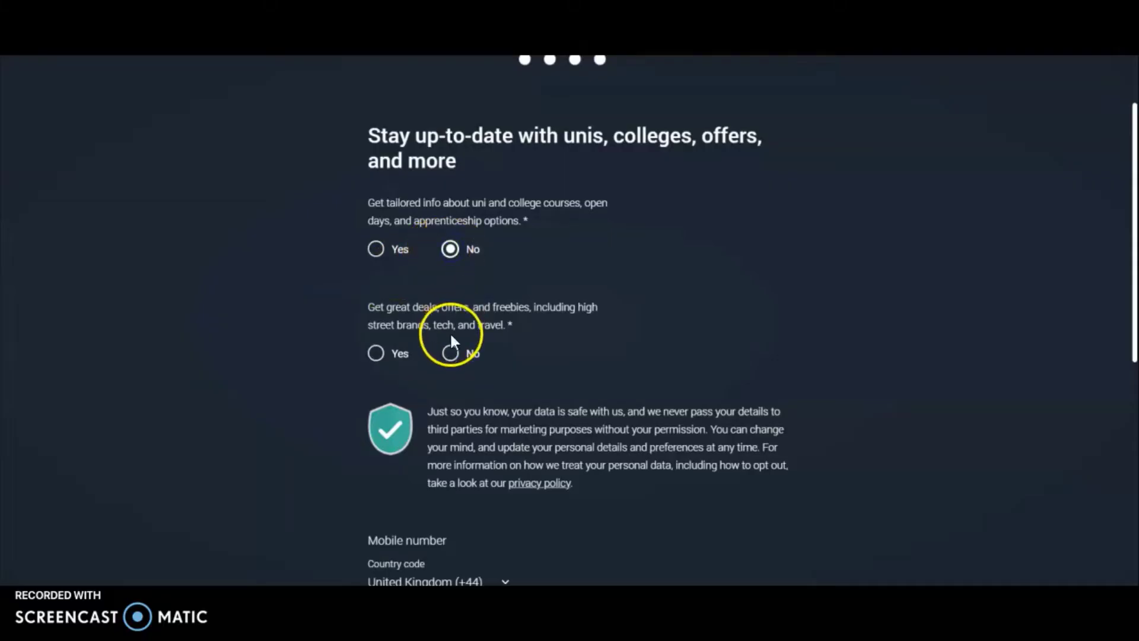
click(450, 352)
scroll(450, 353, down, 5)
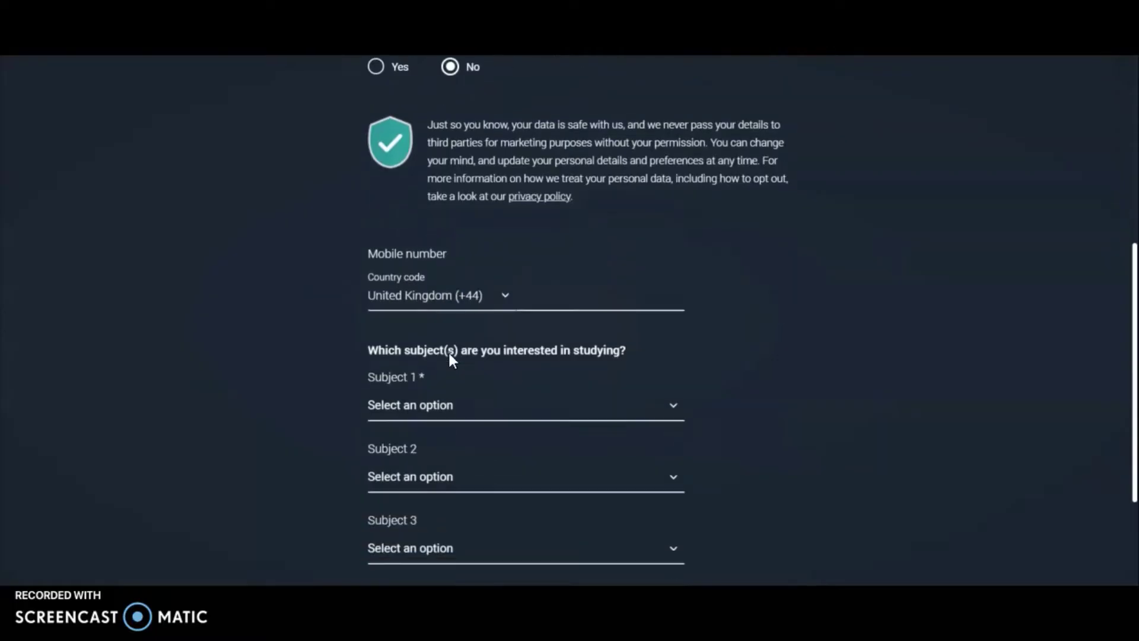
click(432, 320)
scroll(417, 274, down, 3)
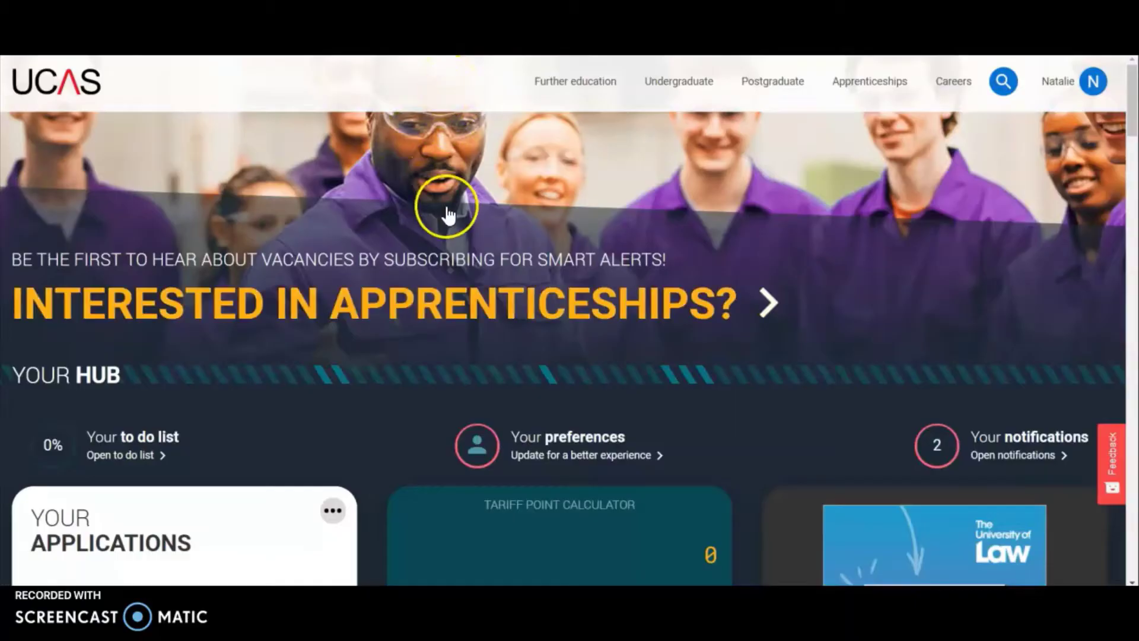
Step: Examine the hub dashboard's sections, including applications, tariff calculator, favourites, events, personal statement builder, notes, deadlines, and questions
scroll(448, 212, down, 3)
scroll(448, 212, down, 5)
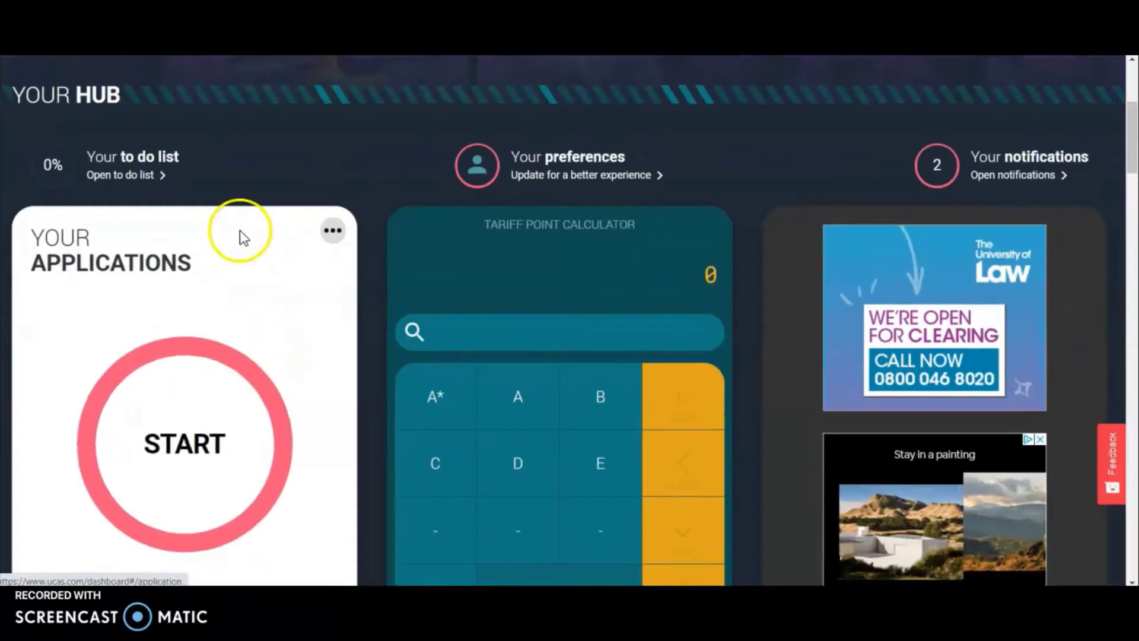
scroll(224, 330, down, 3)
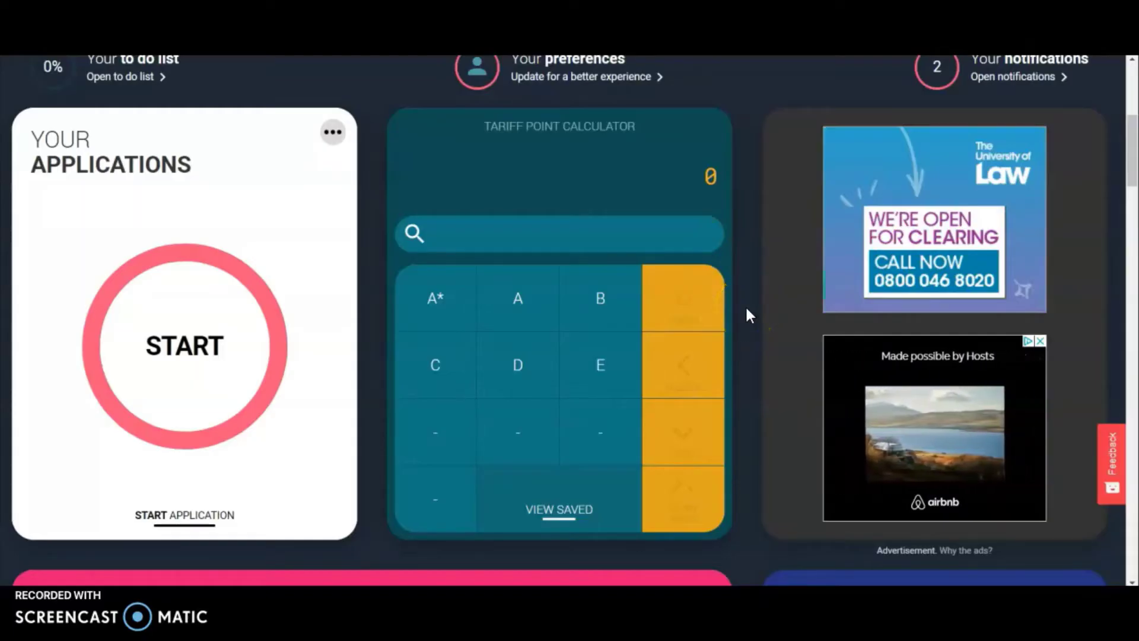
scroll(745, 305, down, 5)
scroll(746, 309, down, 6)
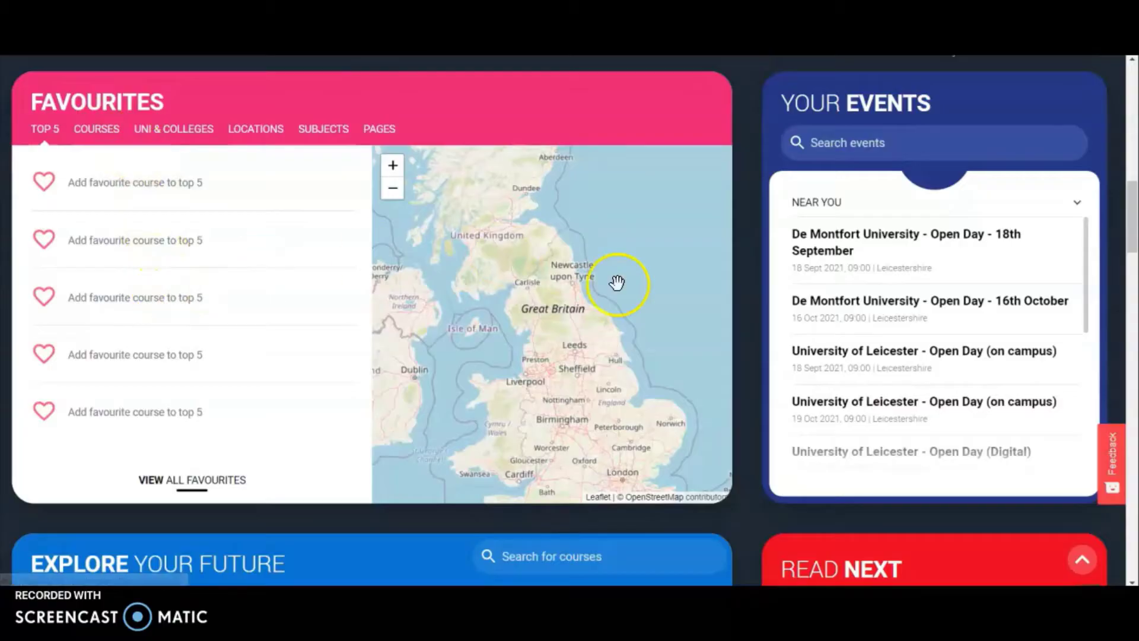
scroll(777, 336, down, 1)
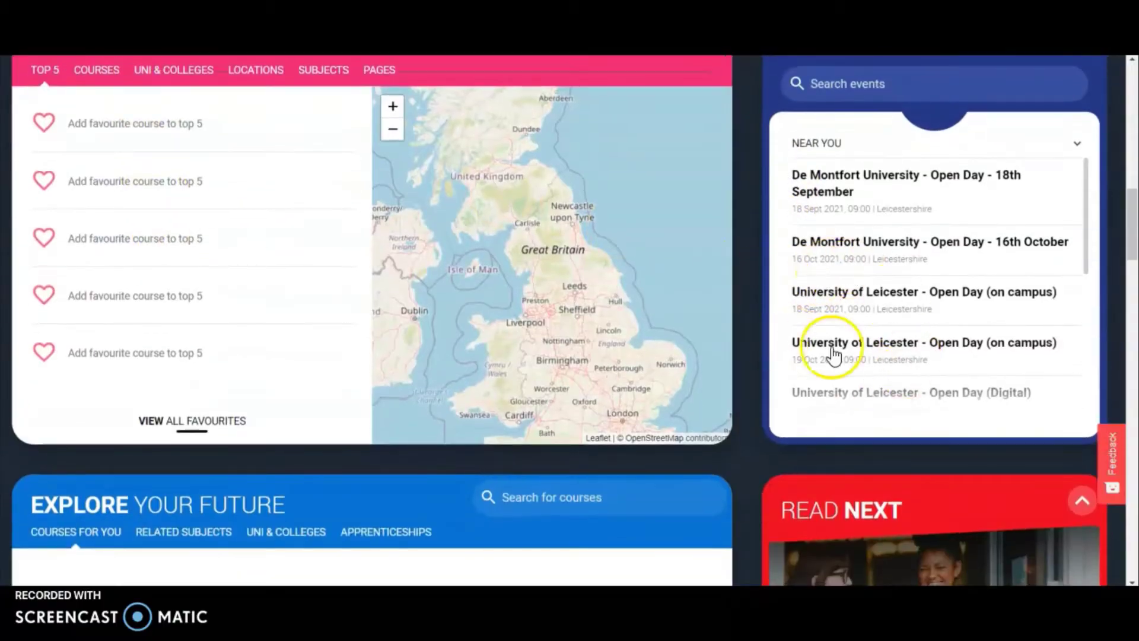
scroll(745, 330, down, 8)
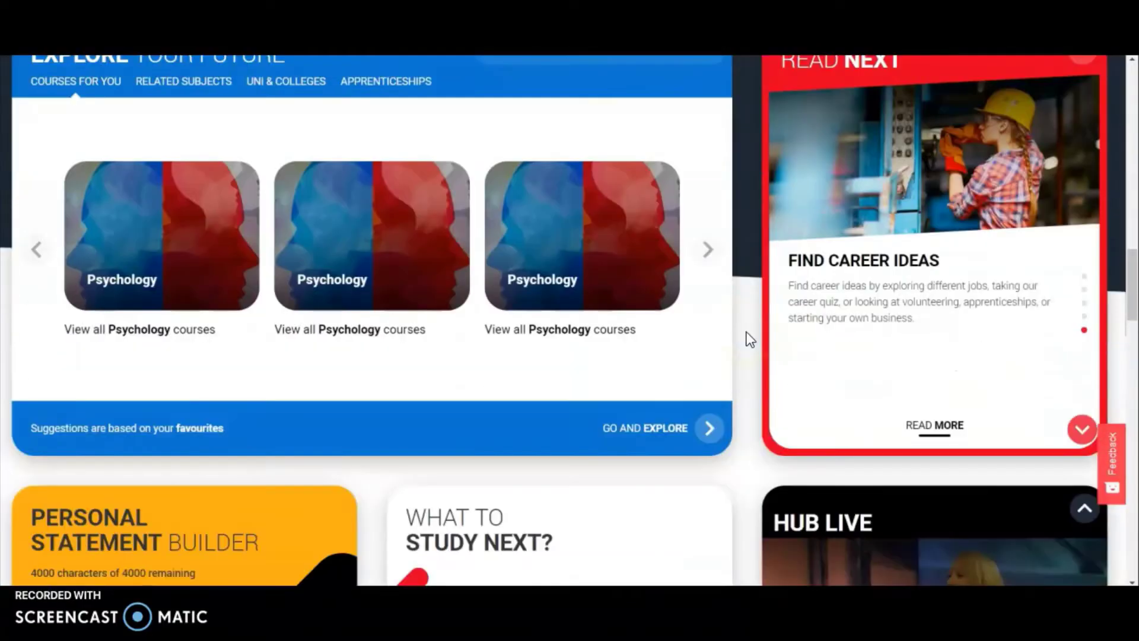
scroll(746, 333, down, 4)
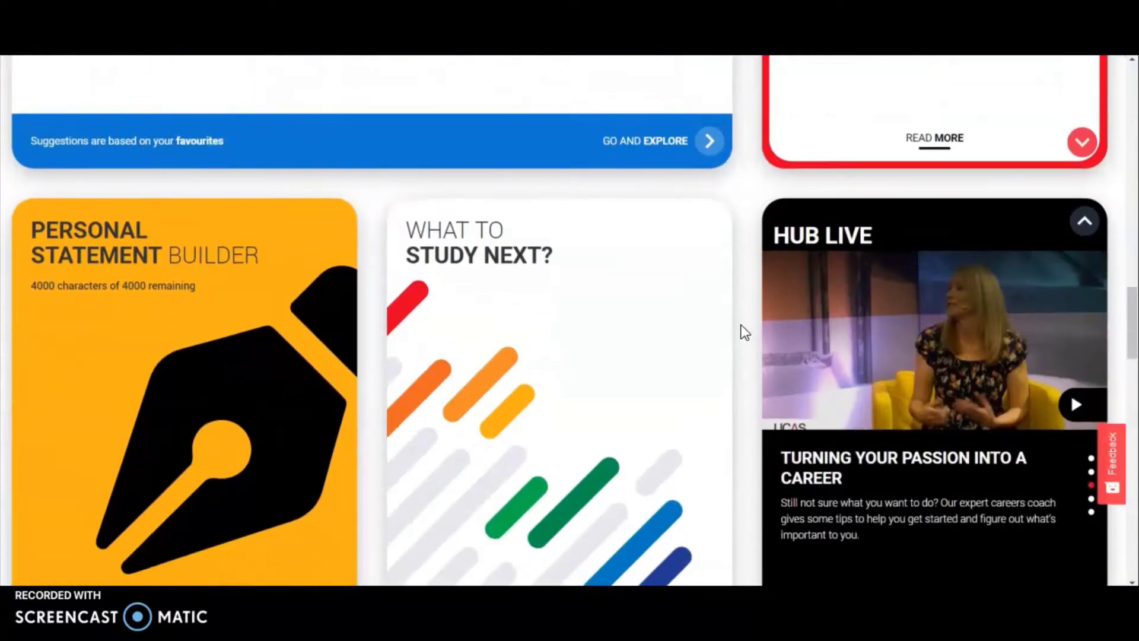
scroll(742, 327, down, 8)
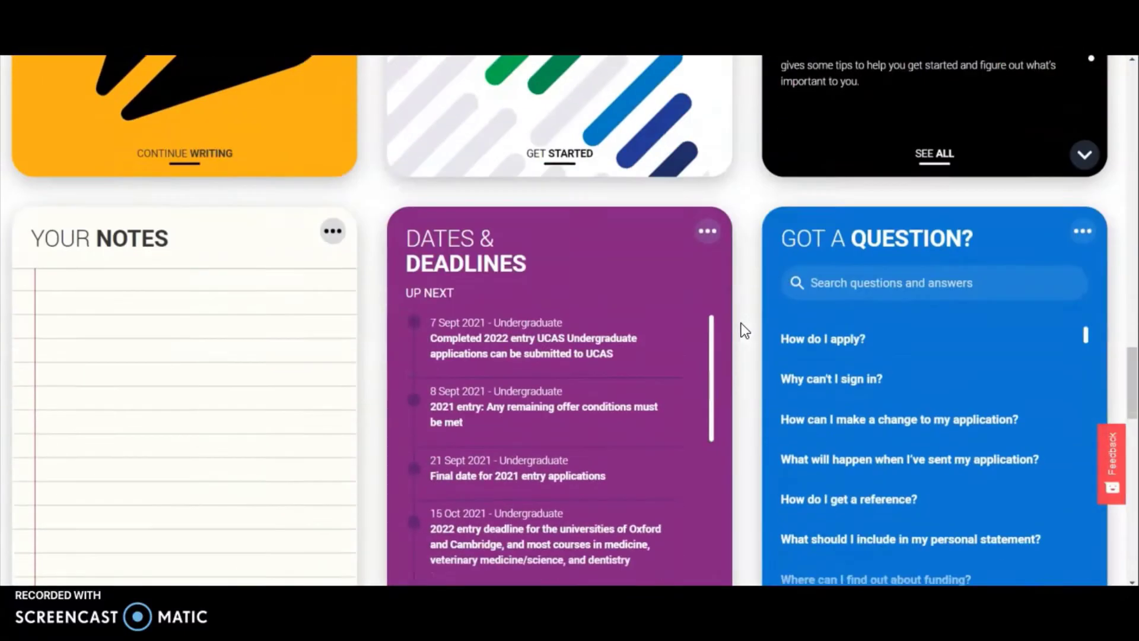
scroll(745, 329, down, 2)
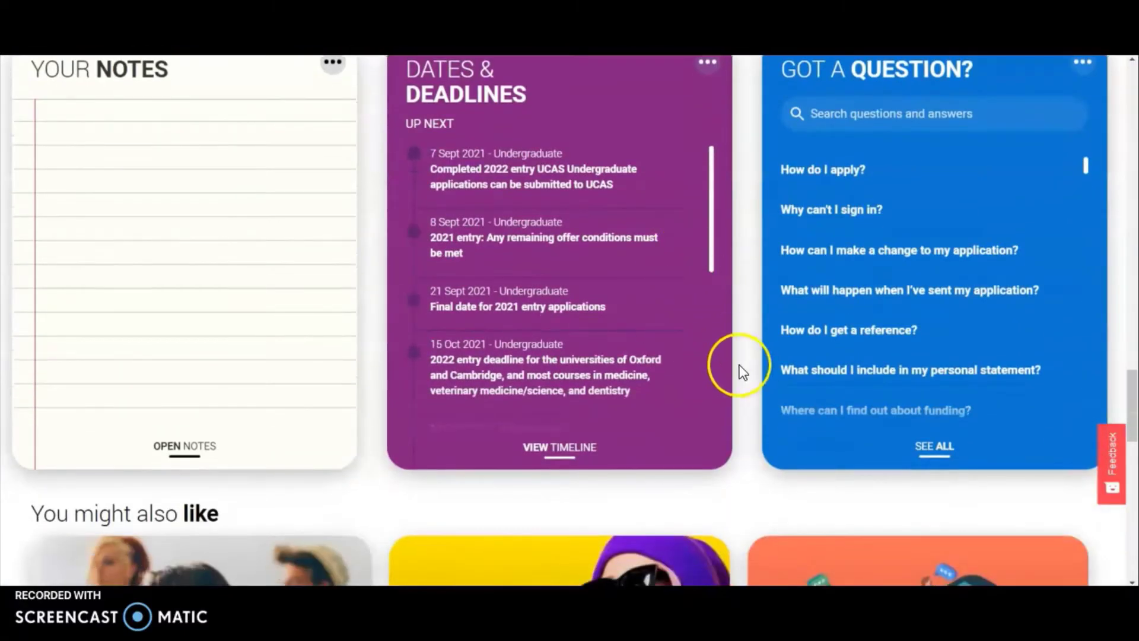
scroll(743, 372, down, 3)
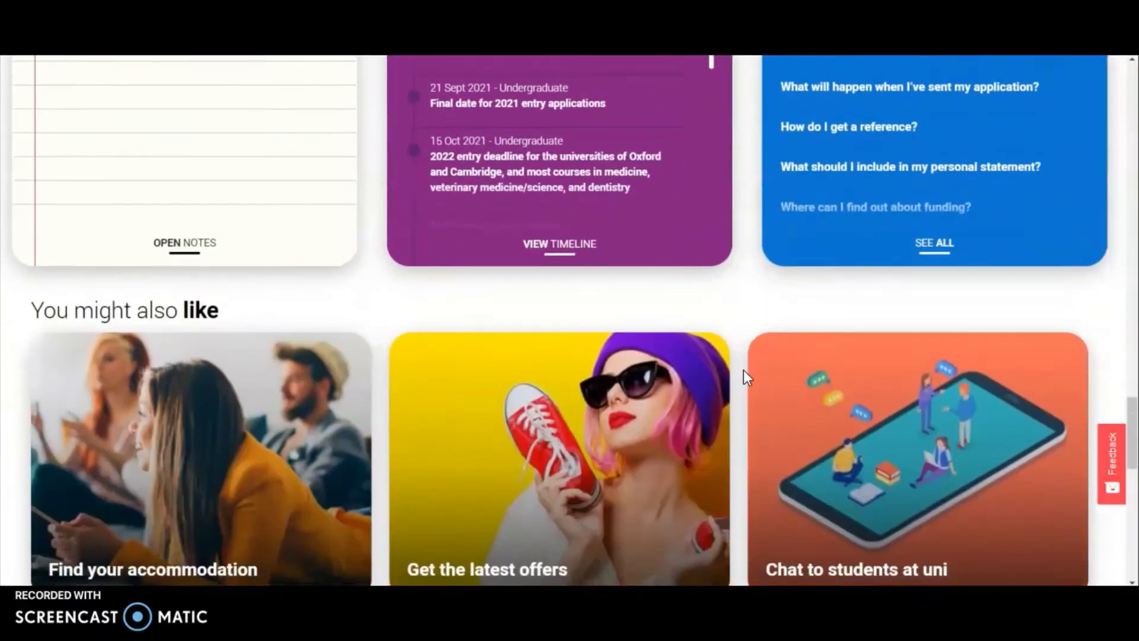
Step: Start a new Undergraduate application and answer Yes to applying from a school, college, or centre
scroll(742, 369, up, 20)
scroll(368, 419, down, 5)
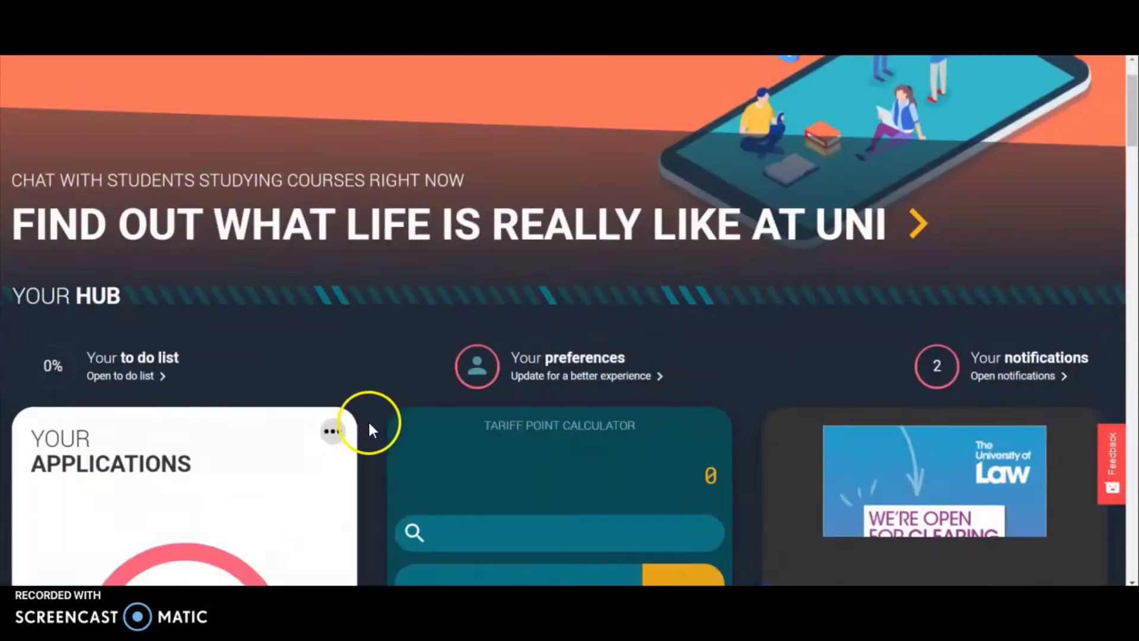
click(193, 395)
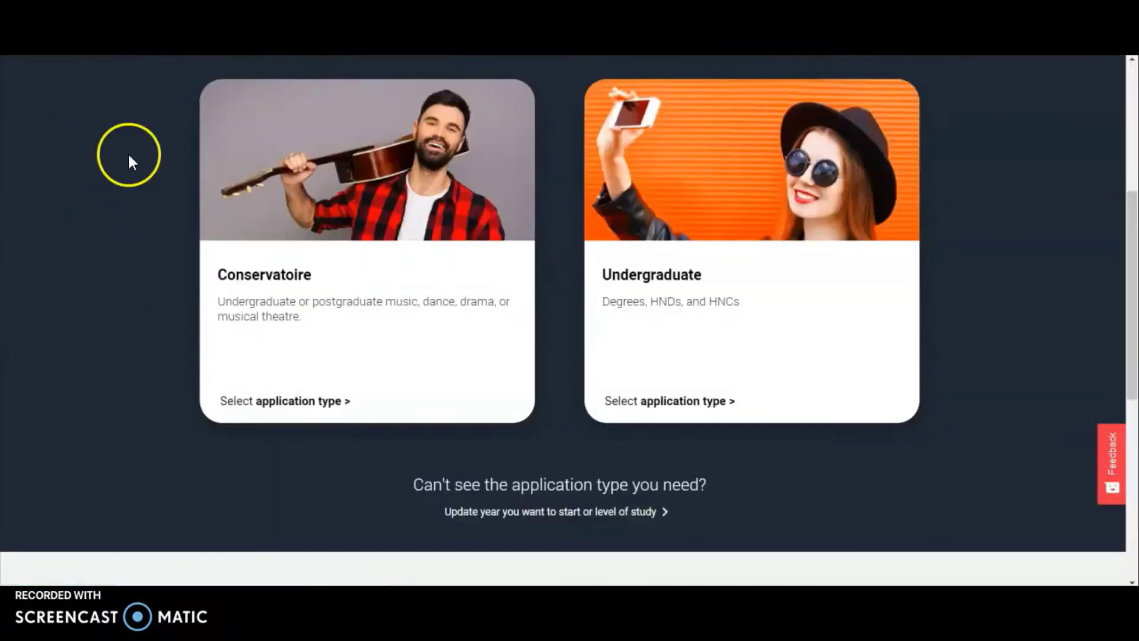
scroll(569, 216, up, 2)
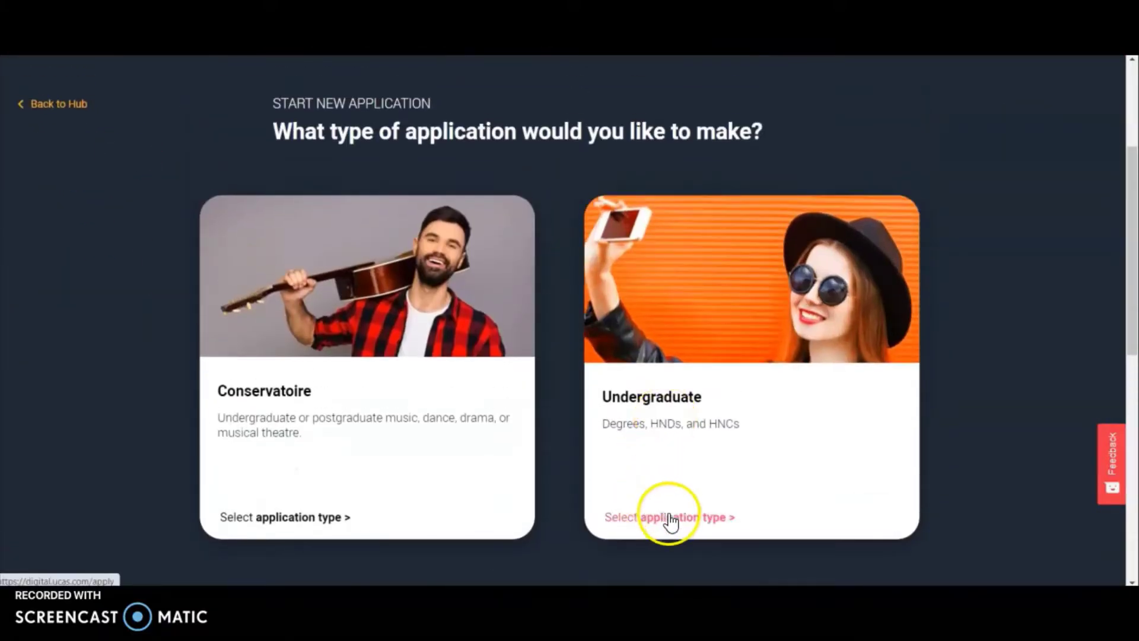
click(673, 520)
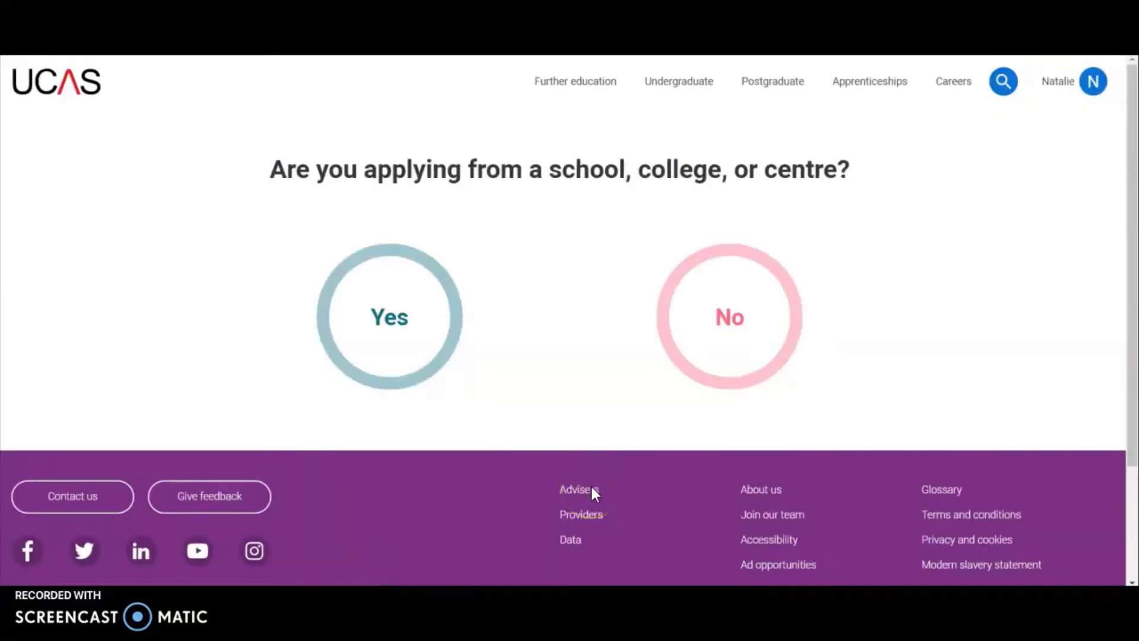
click(387, 332)
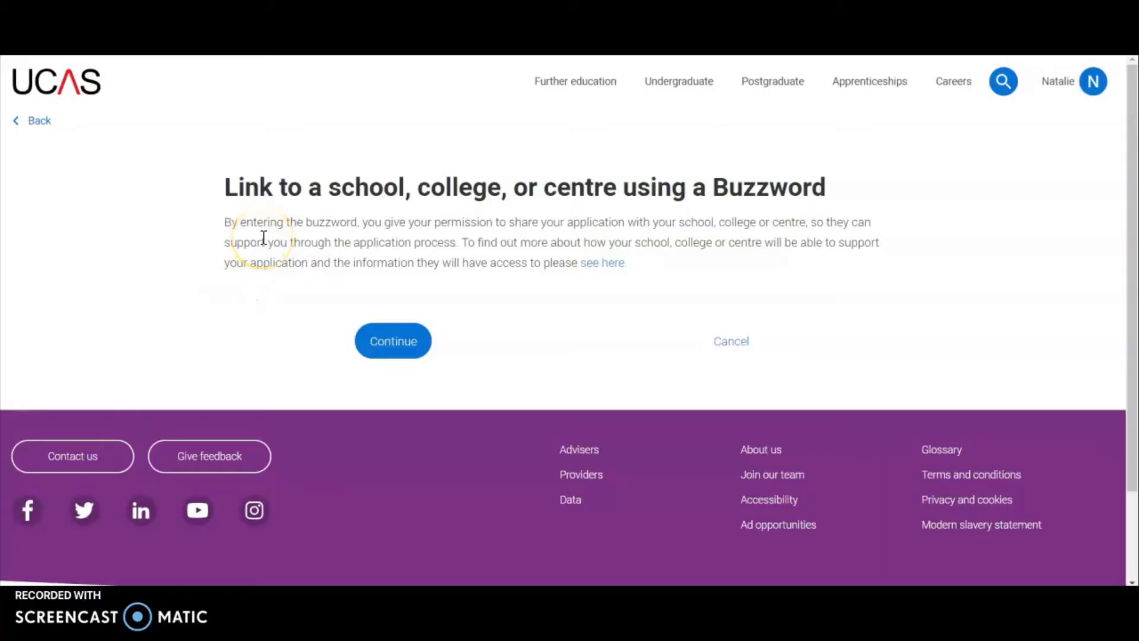
Step: Agree to sharing the application and link it to Northampton College by entering the college's Buzzword
click(395, 351)
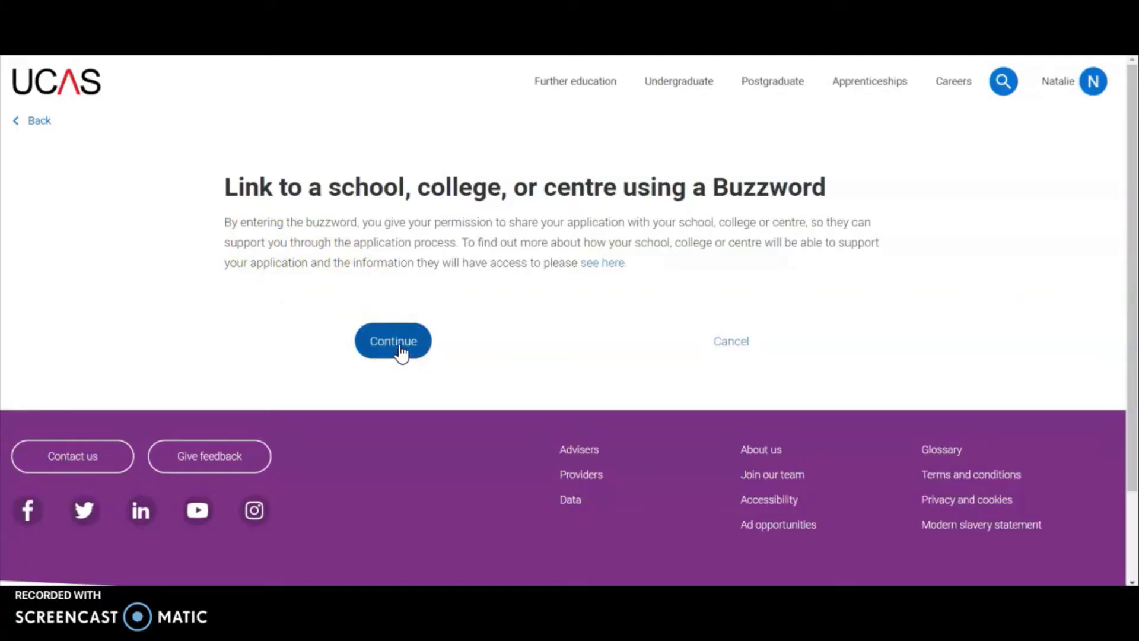
click(508, 308)
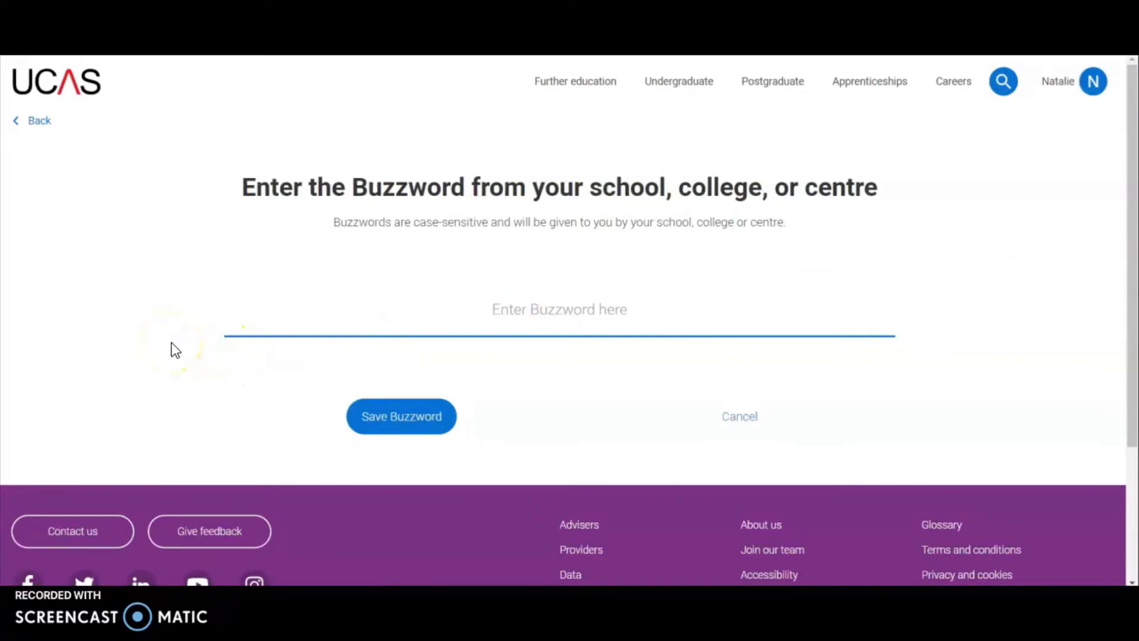
click(27, 120)
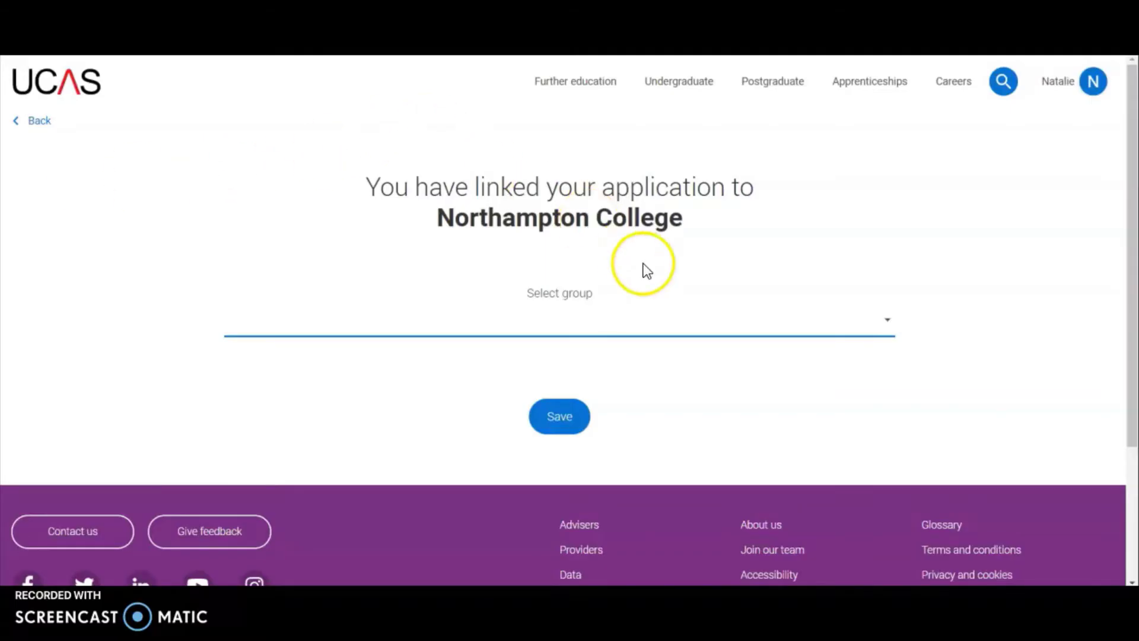
Step: Select Default Group as the Northampton College group and save the link
click(888, 321)
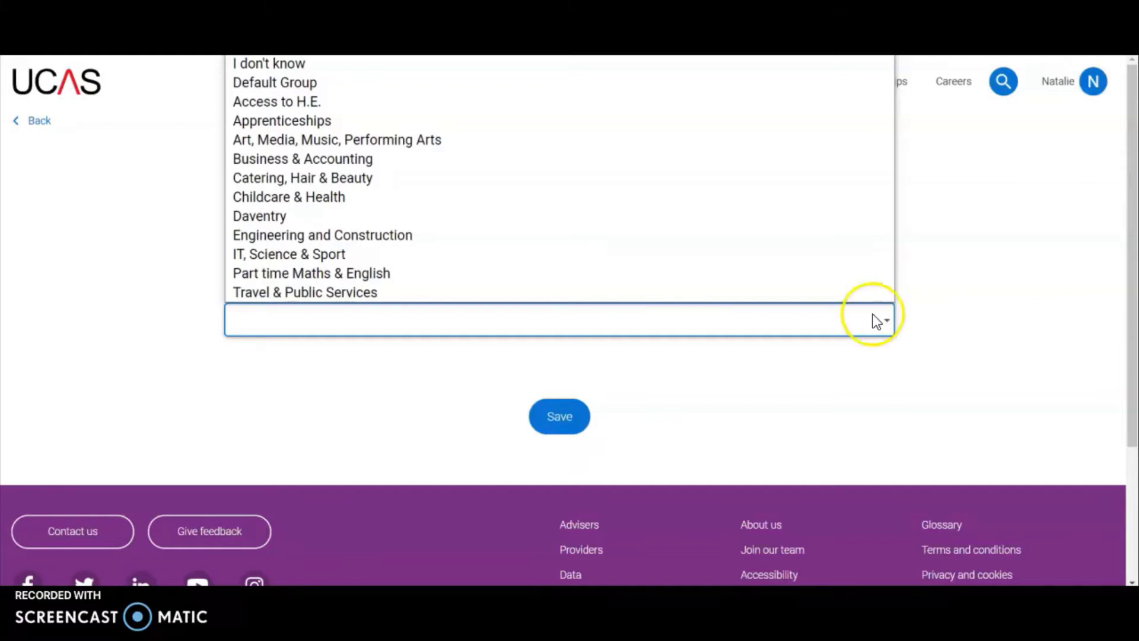
click(486, 83)
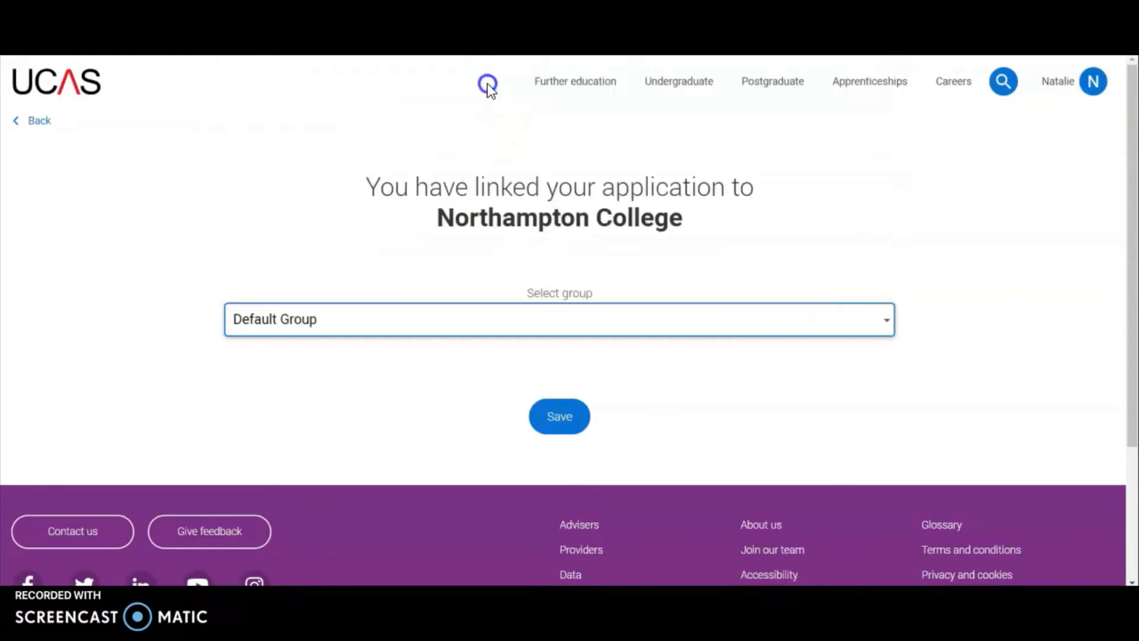
click(564, 422)
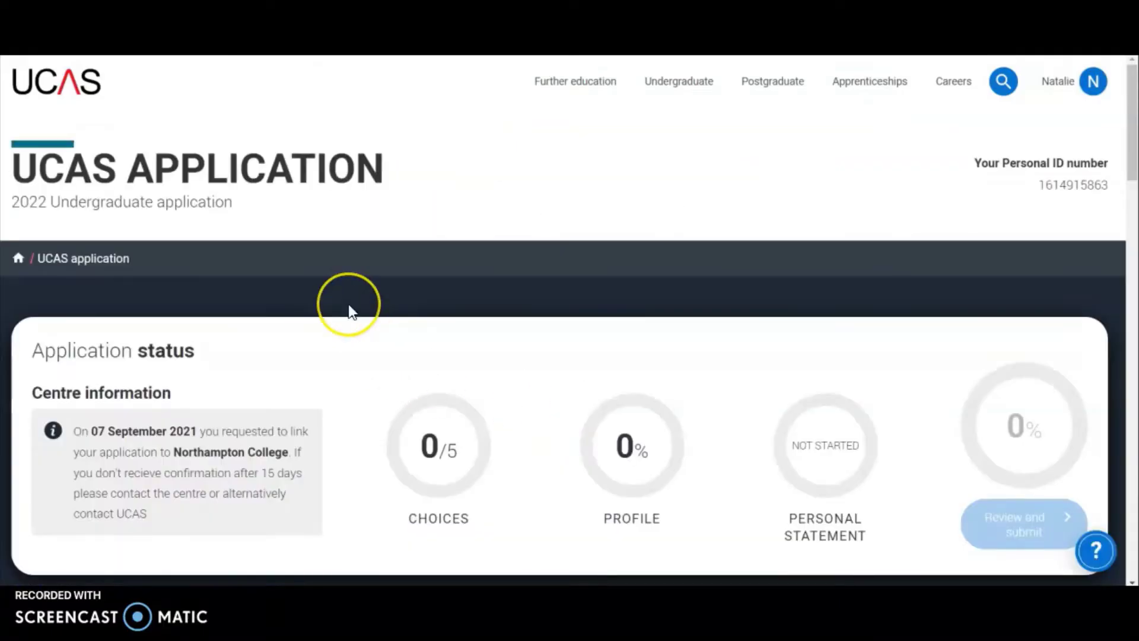
Step: Examine the application overview, including the status, centre information, choices, profile sections, and personal statement
scroll(350, 308, down, 3)
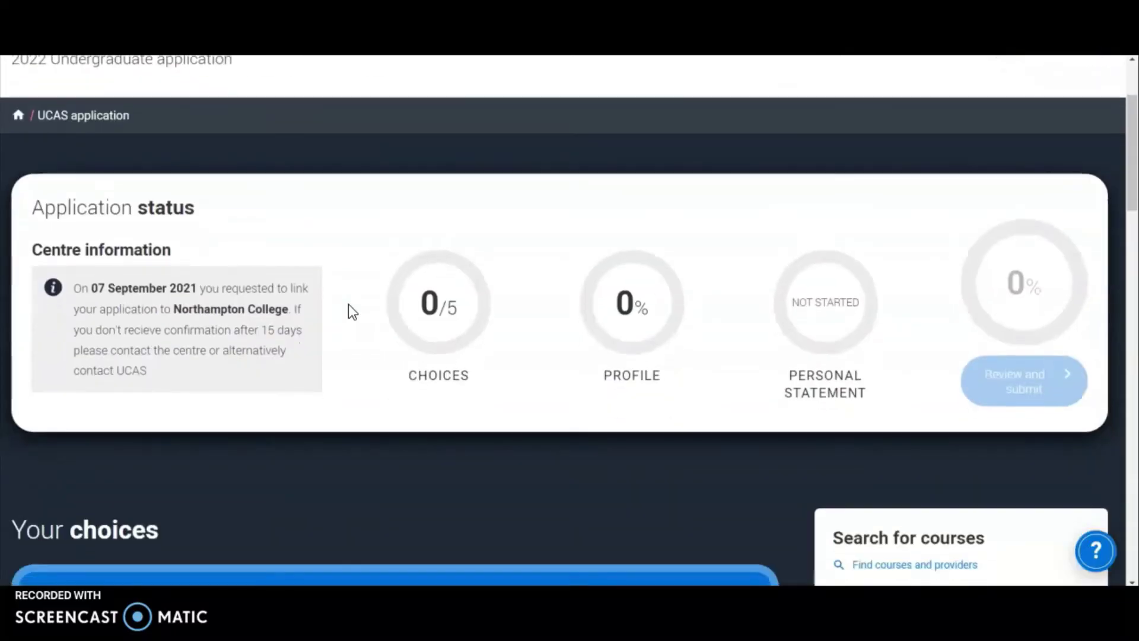
scroll(347, 304, down, 1)
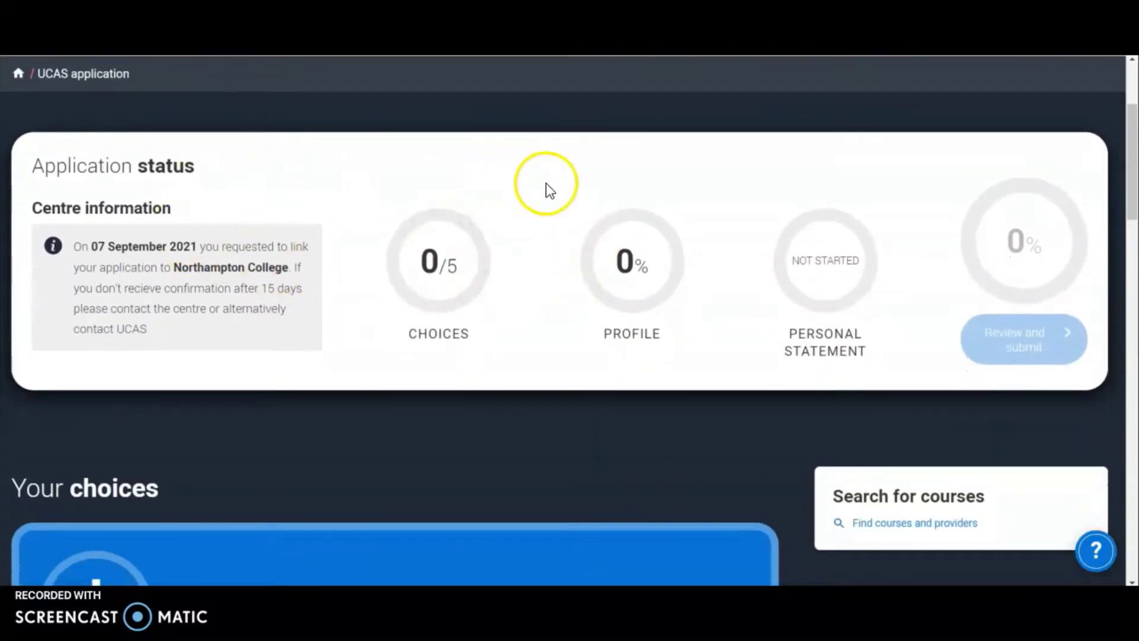
scroll(369, 309, down, 6)
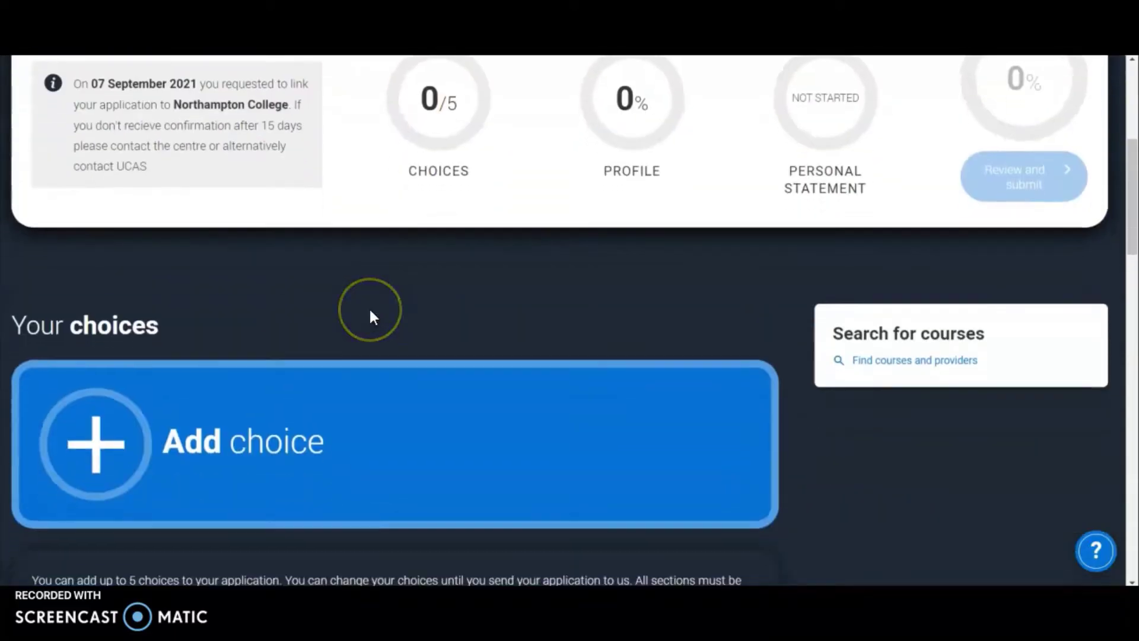
scroll(261, 364, down, 8)
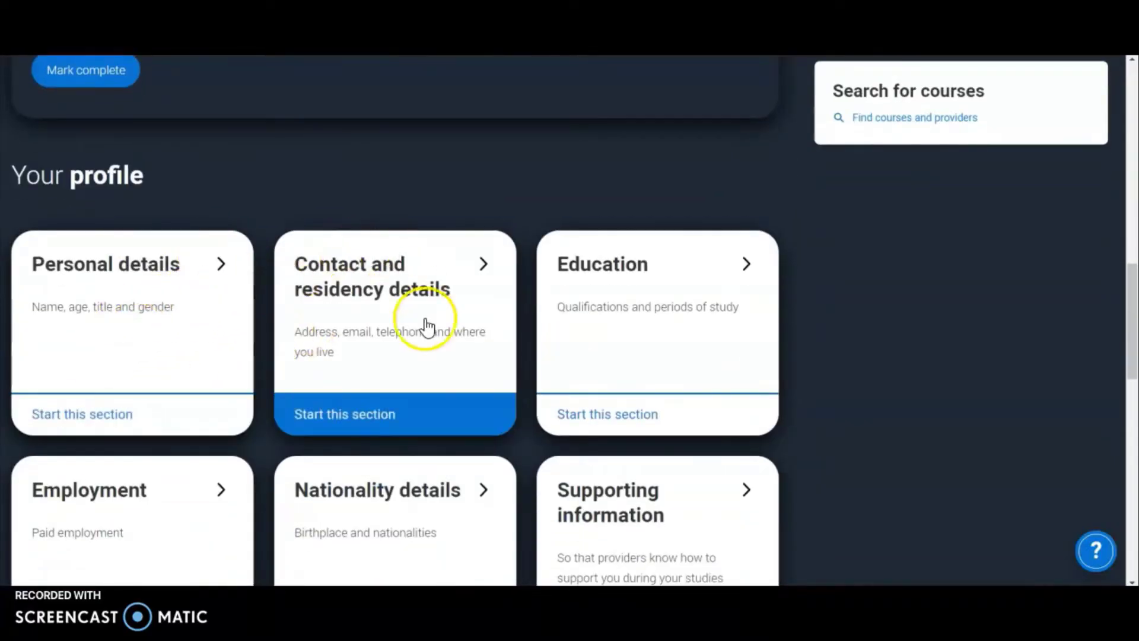
scroll(424, 347, down, 2)
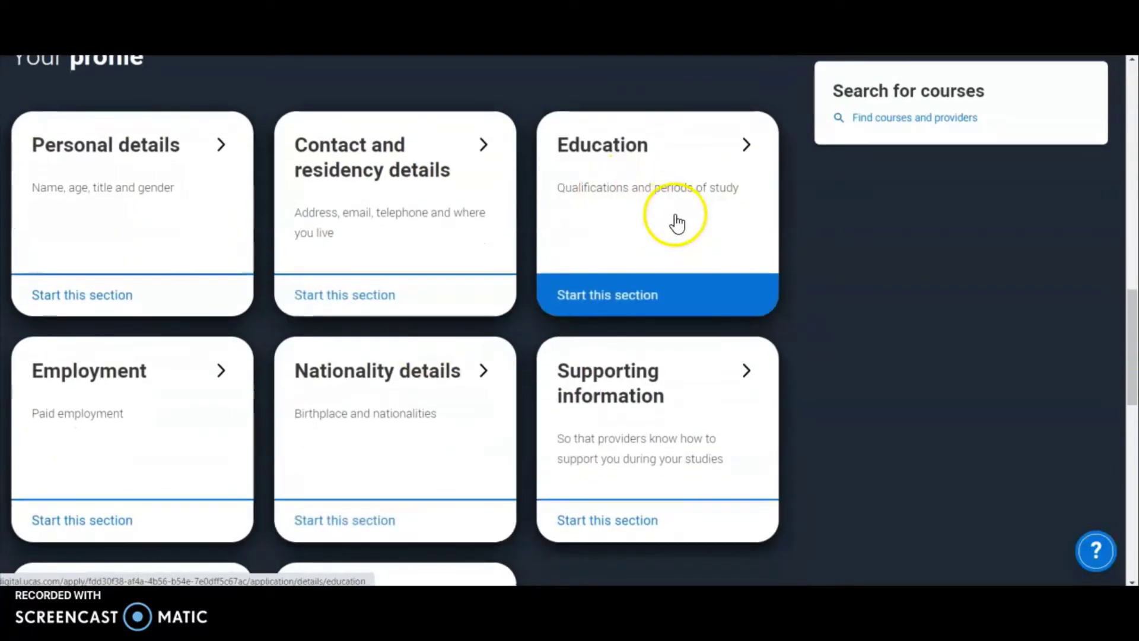
scroll(799, 302, down, 2)
scroll(800, 302, down, 5)
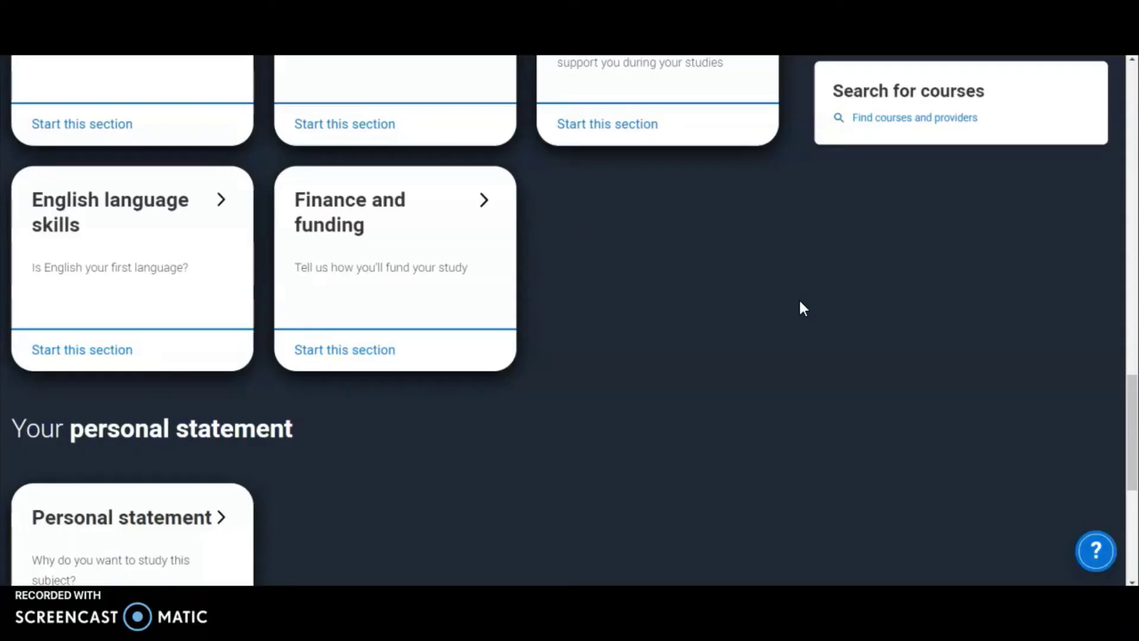
scroll(802, 307, down, 3)
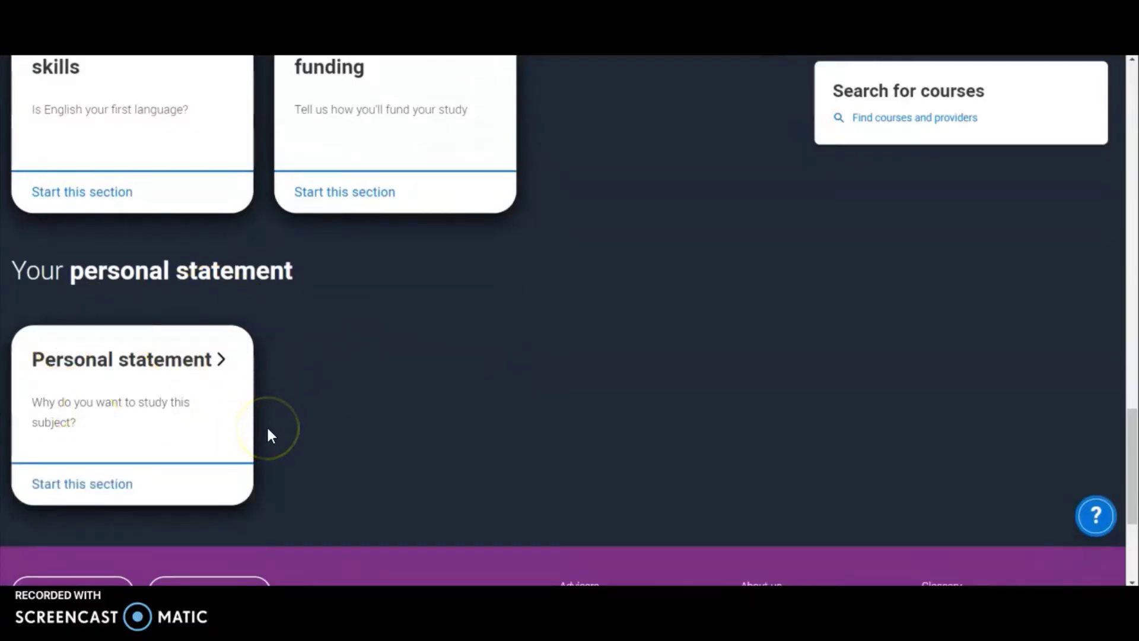
scroll(268, 432, down, 2)
scroll(268, 432, up, 3)
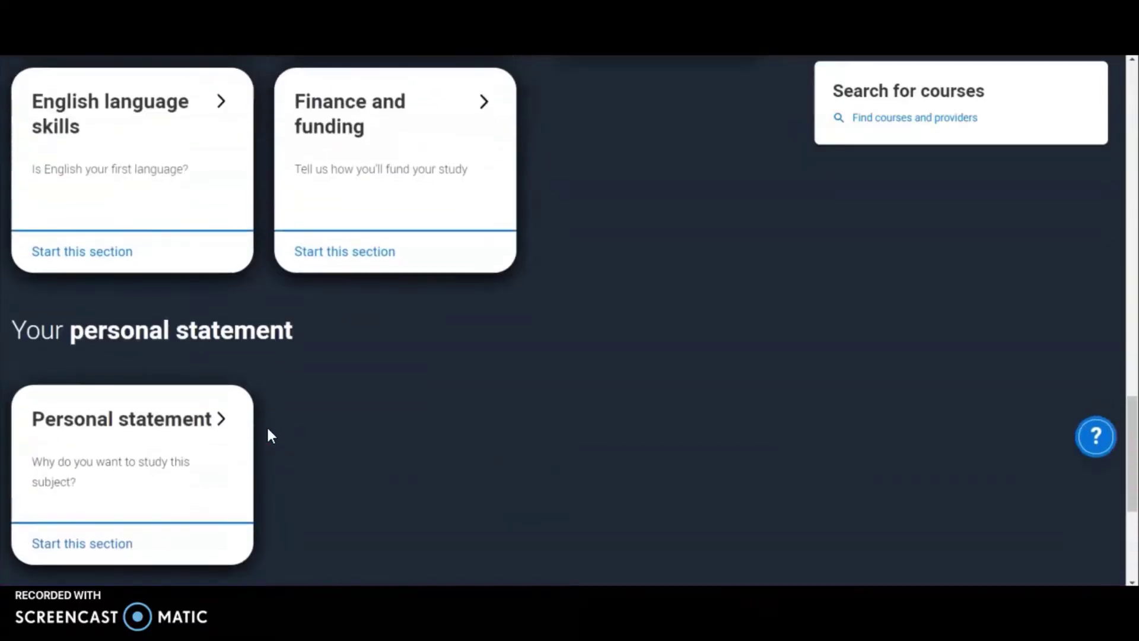
scroll(268, 431, up, 4)
scroll(270, 436, up, 12)
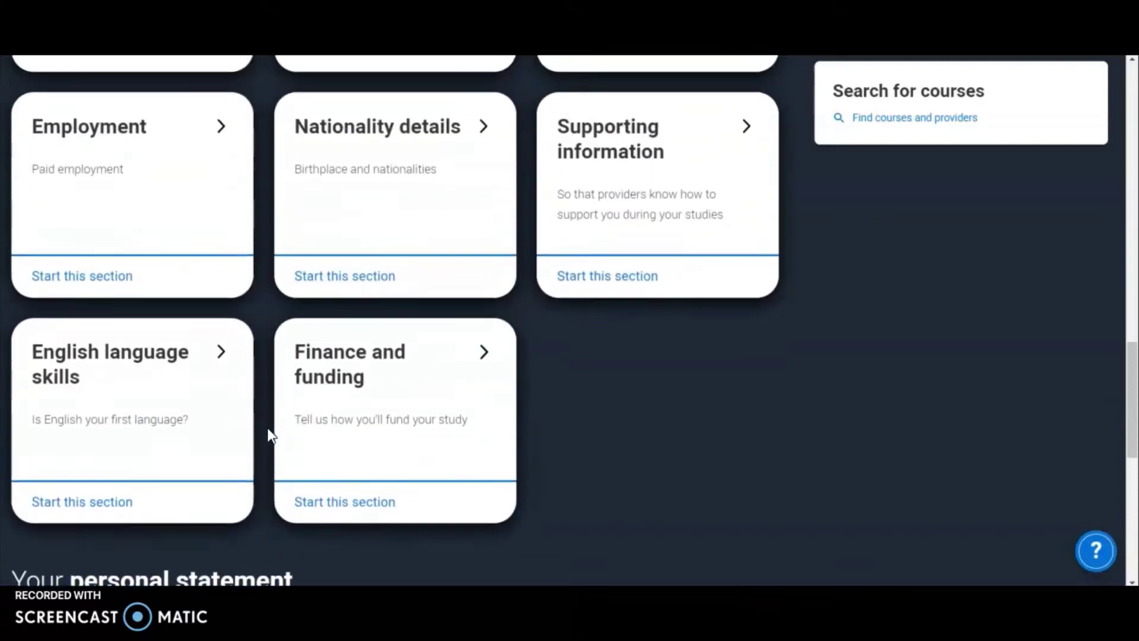
scroll(269, 436, up, 6)
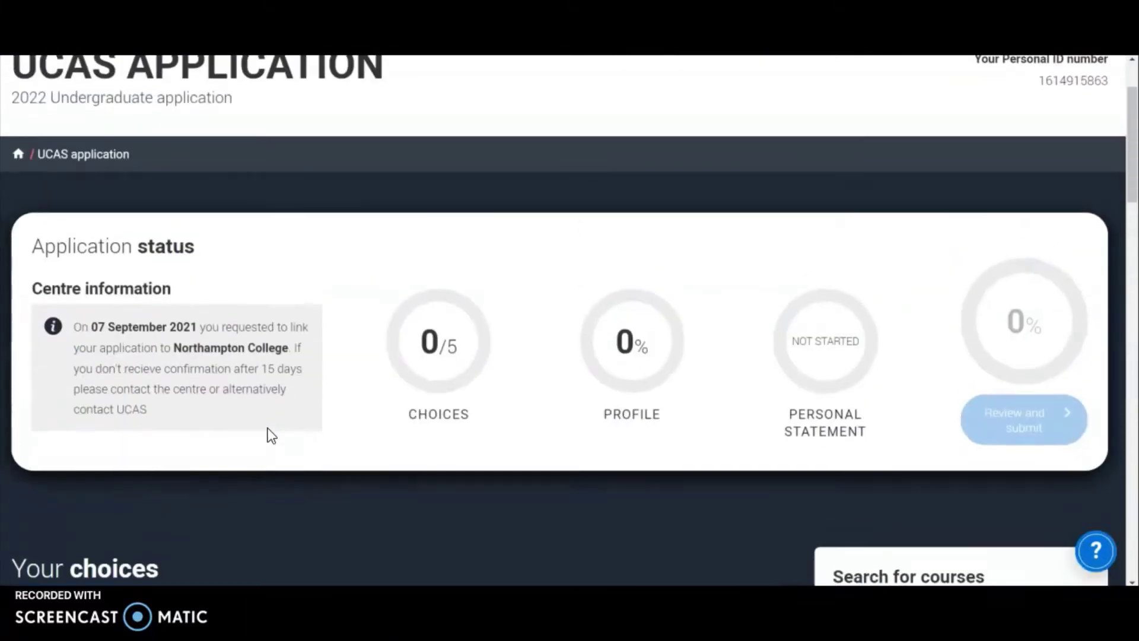
Step: Start adding a choice and set its university or college to University of Northampton
scroll(268, 434, down, 5)
scroll(270, 436, down, 1)
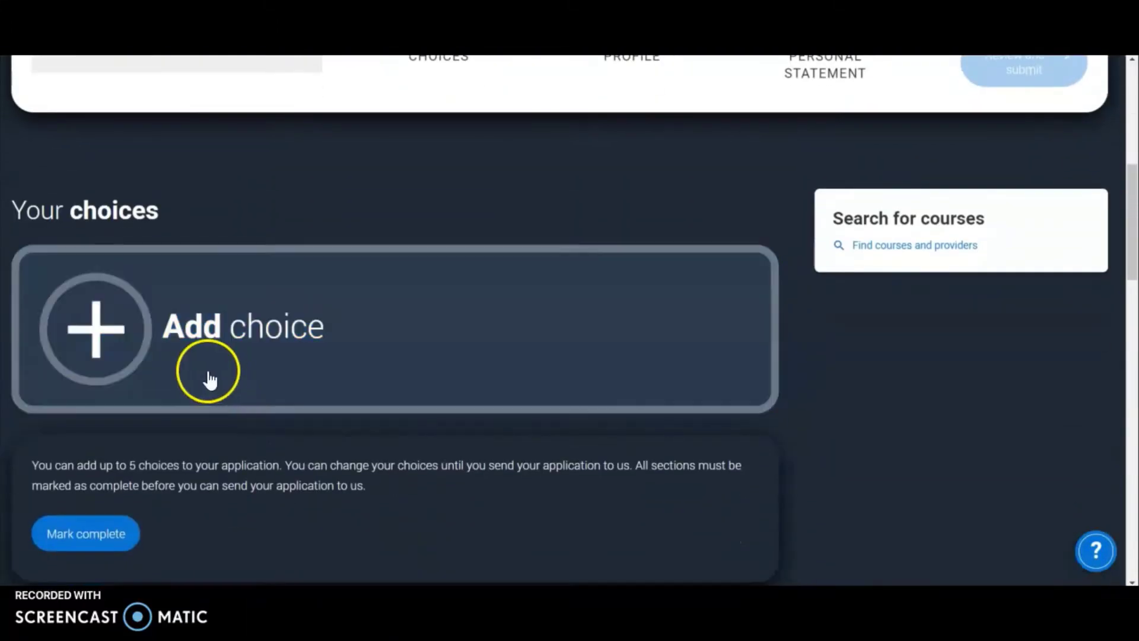
click(96, 337)
click(353, 239)
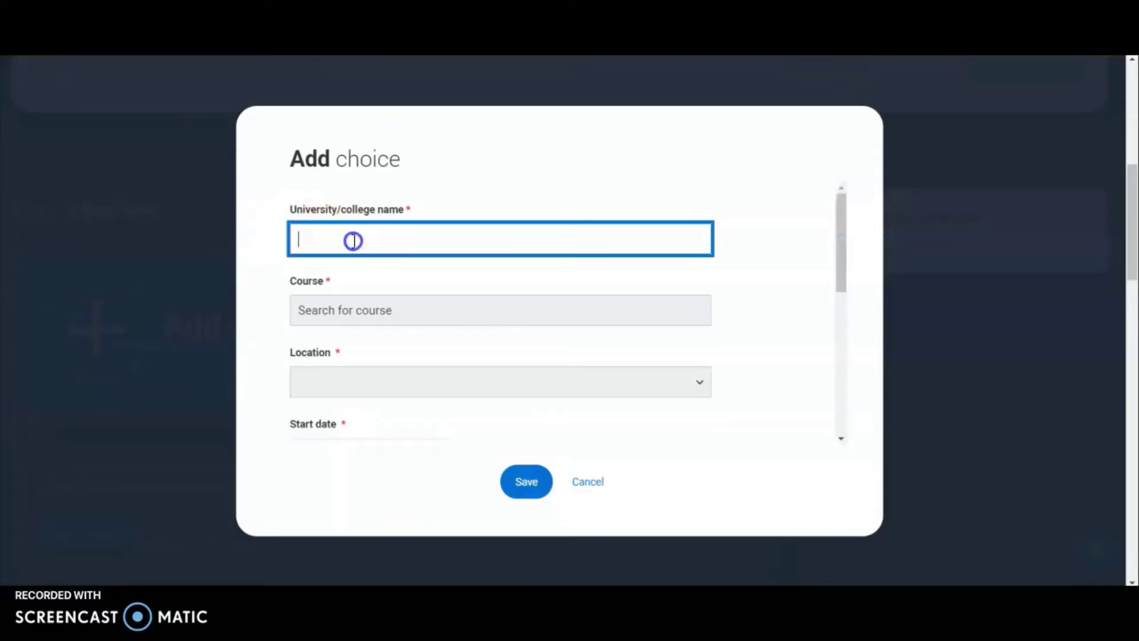
text(university of northampton)
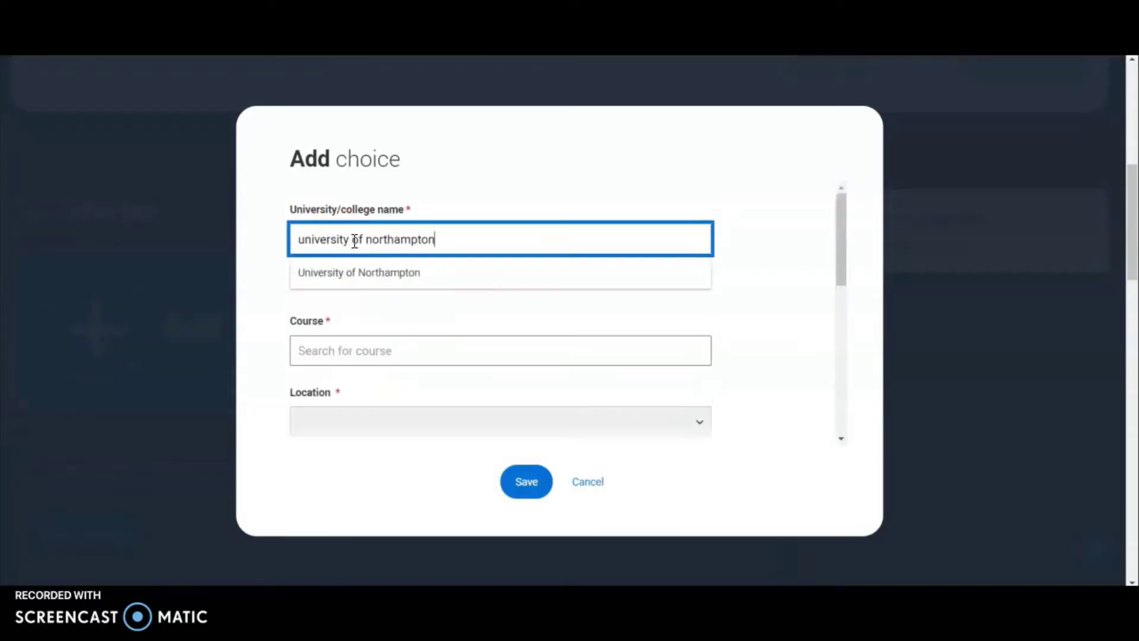
click(364, 274)
Step: Search for psychology and select Psychology C800 (3FT Hon) as the choice's course
click(371, 312)
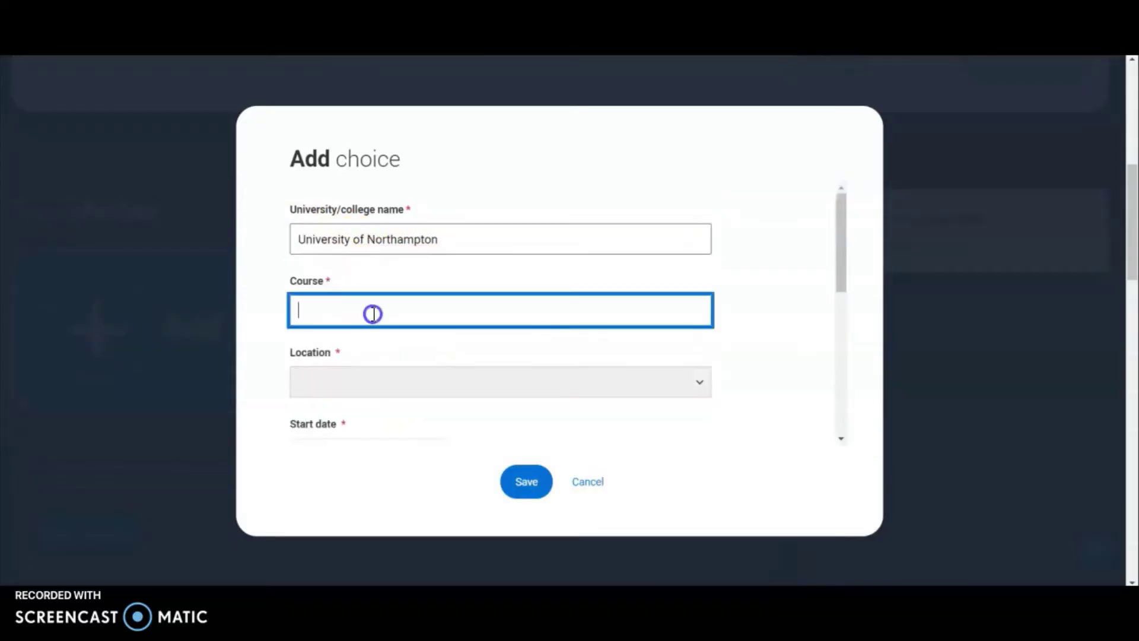
text(psychology)
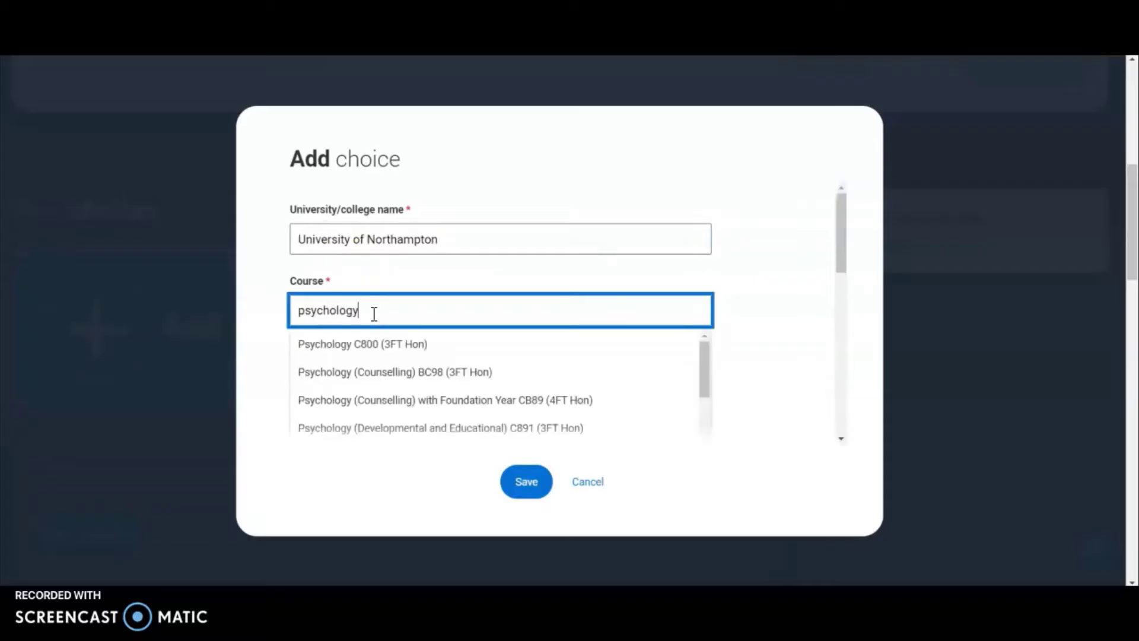
click(378, 351)
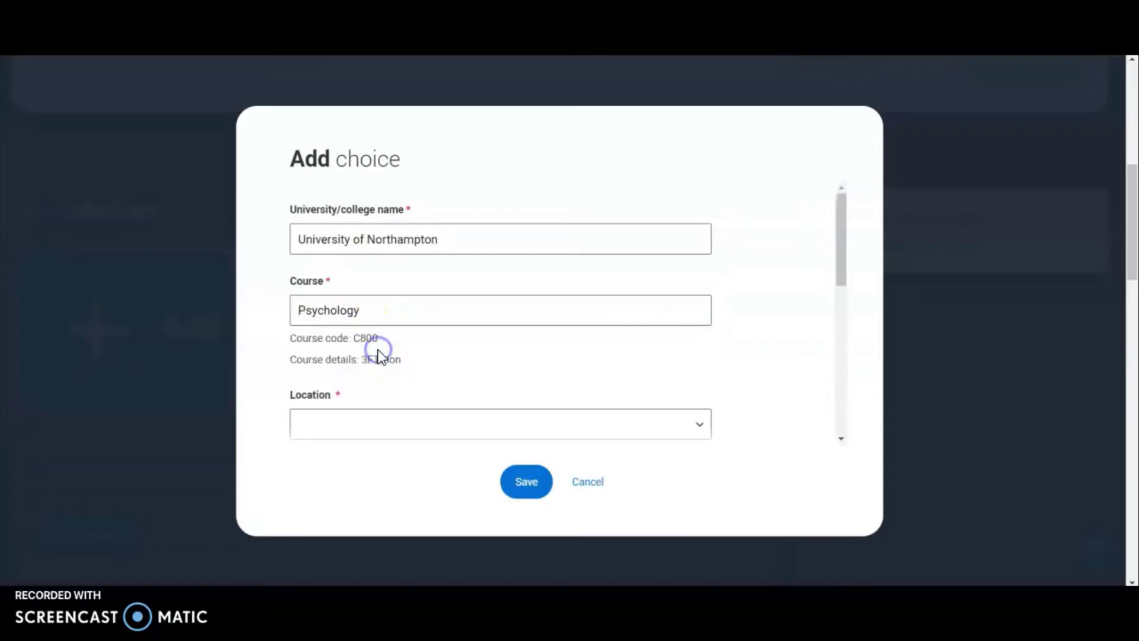
Step: Clear the course, search for psychology again to review the matching courses, and reselect Psychology C800 (3FT Hon)
click(376, 320)
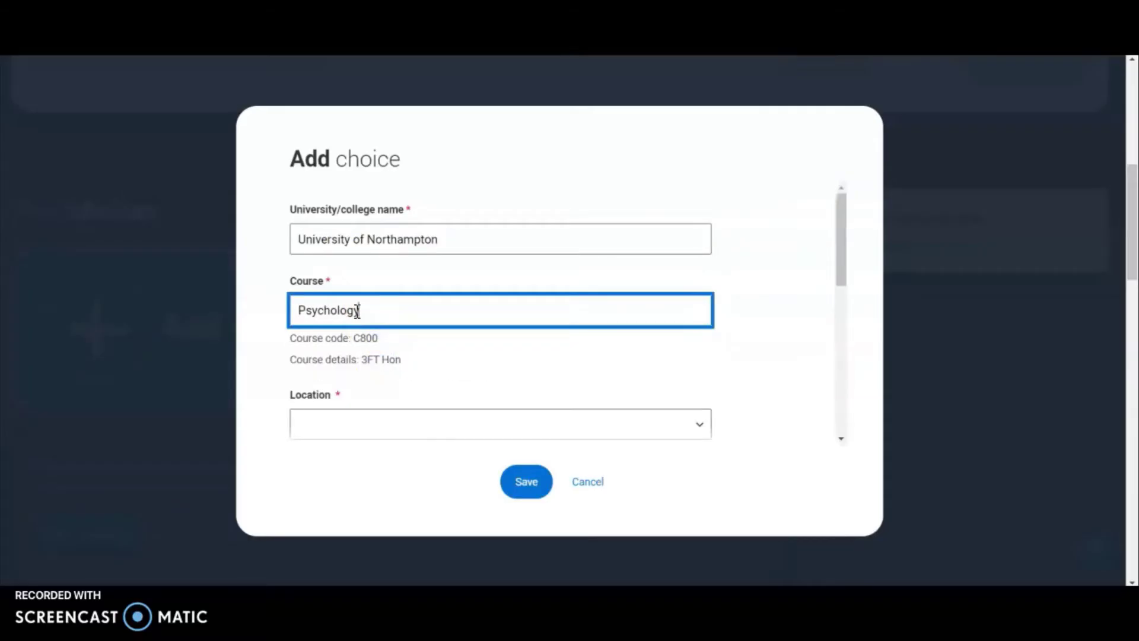
key(ctrl+a)
key(BackSpace)
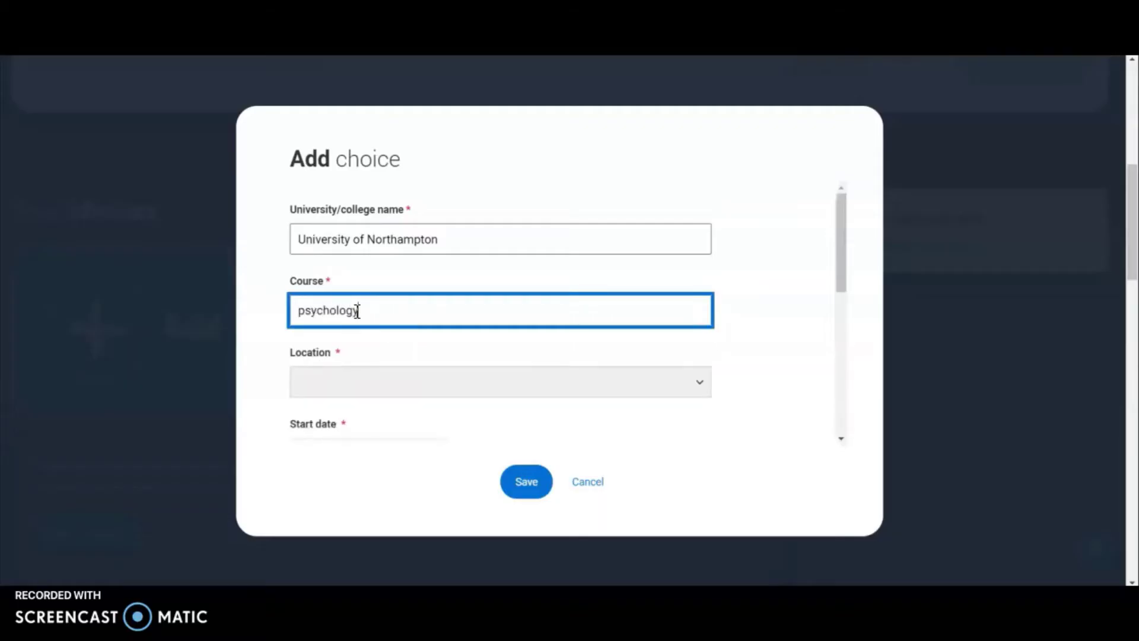
click(354, 310)
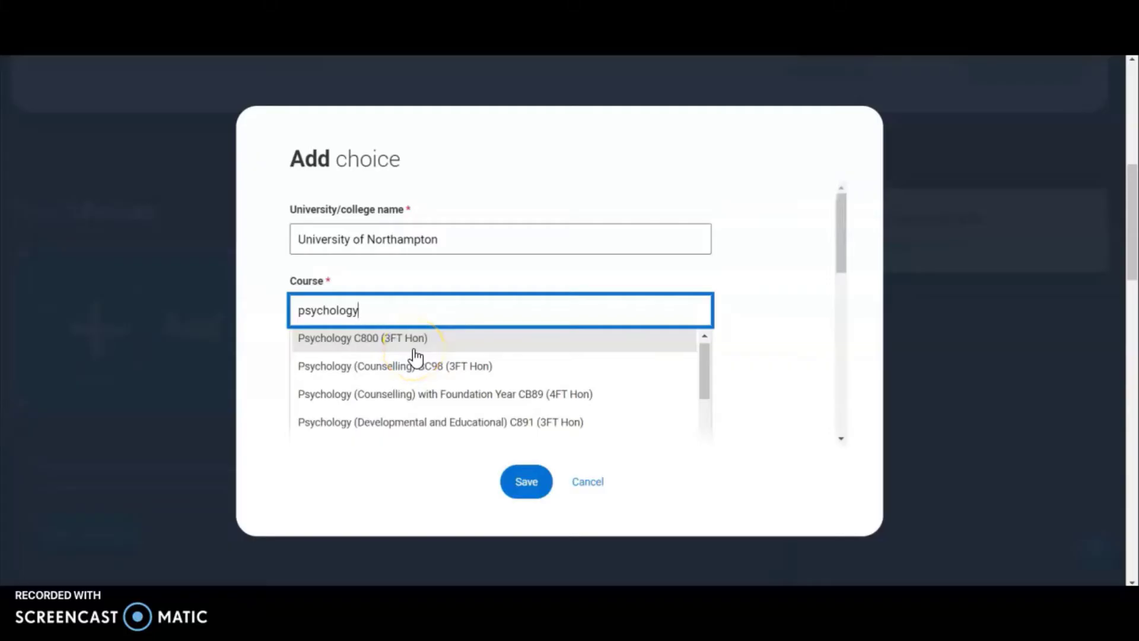
scroll(415, 357, up, 1)
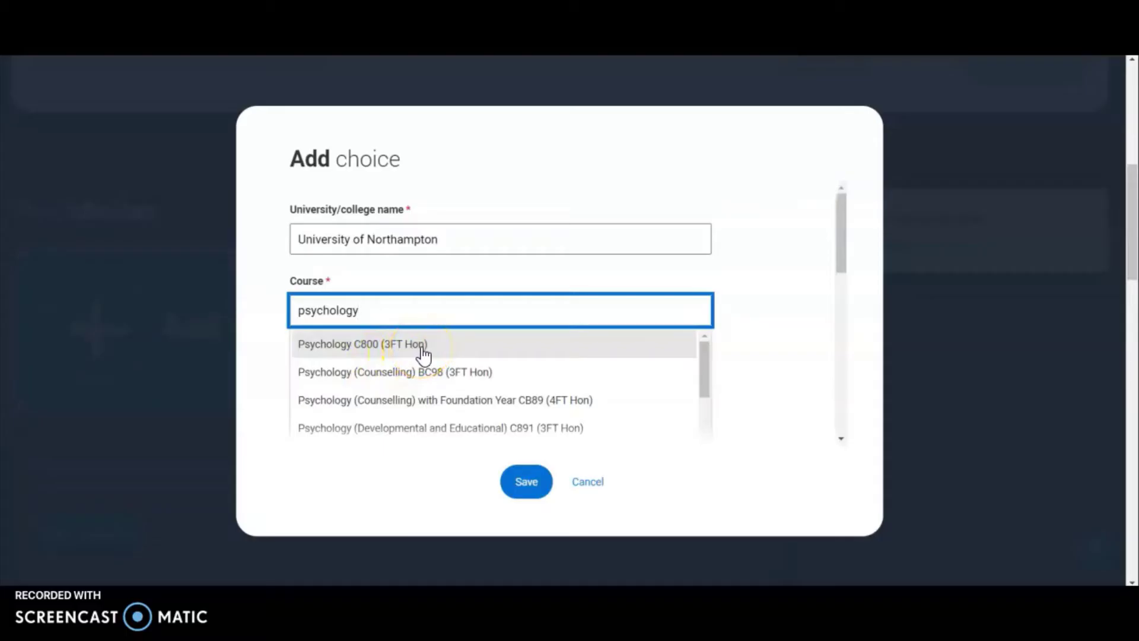
click(371, 348)
Step: Set the location of the Psychology course to Main Site
scroll(375, 374, down, 1)
scroll(375, 371, down, 1)
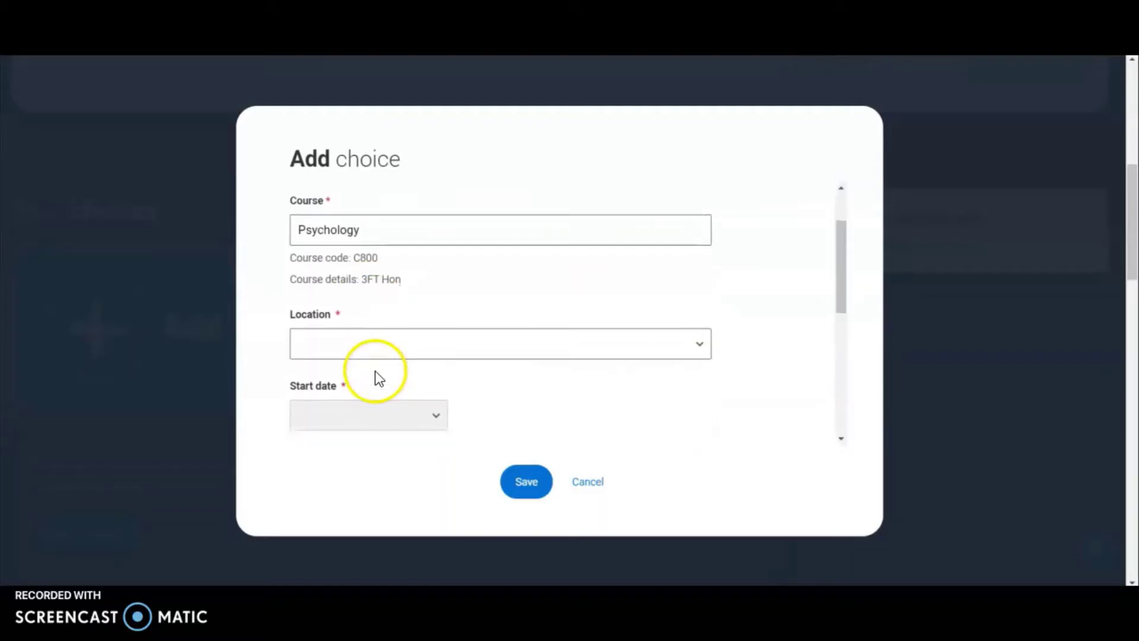
click(338, 347)
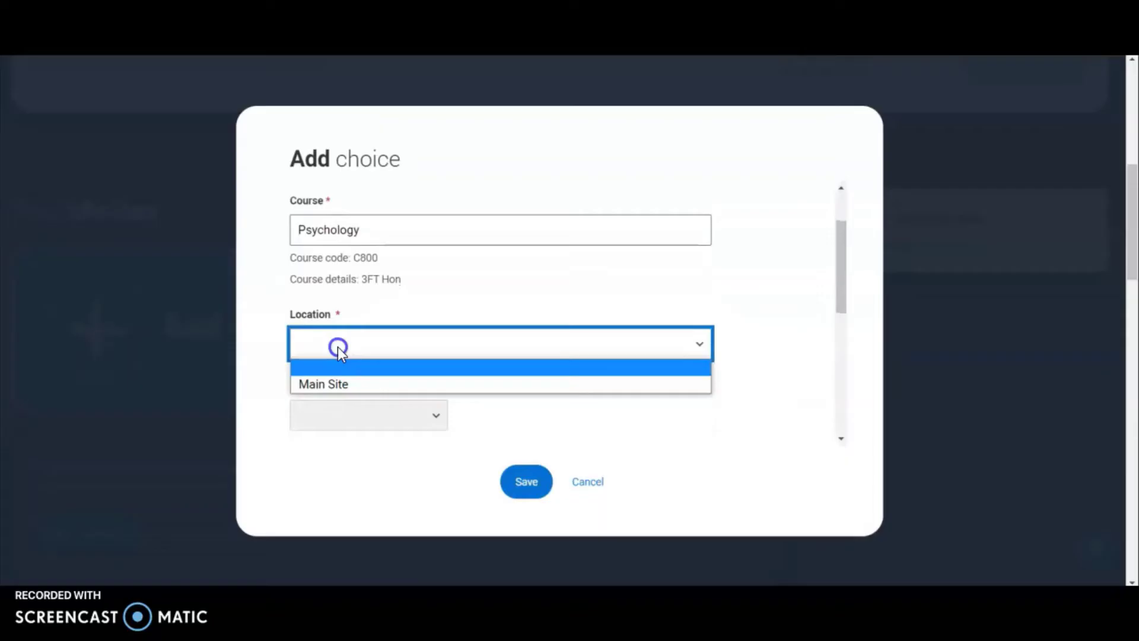
click(351, 384)
Step: Review the further details and point of entry fields, and set the start date to 19 September 2022
scroll(461, 379, down, 3)
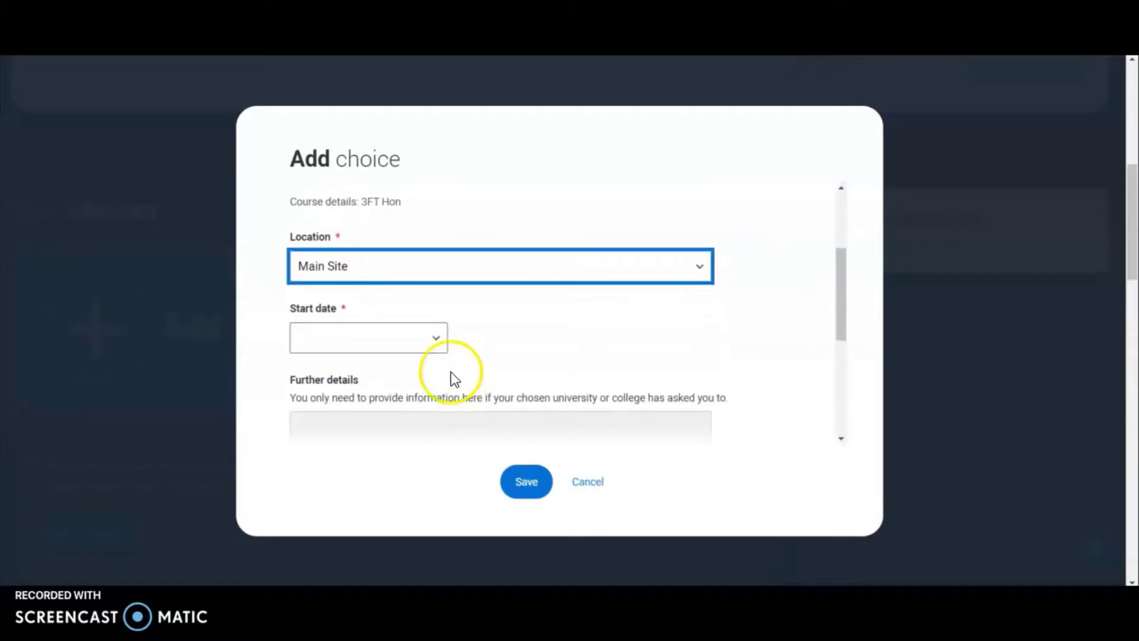
scroll(440, 340, down, 4)
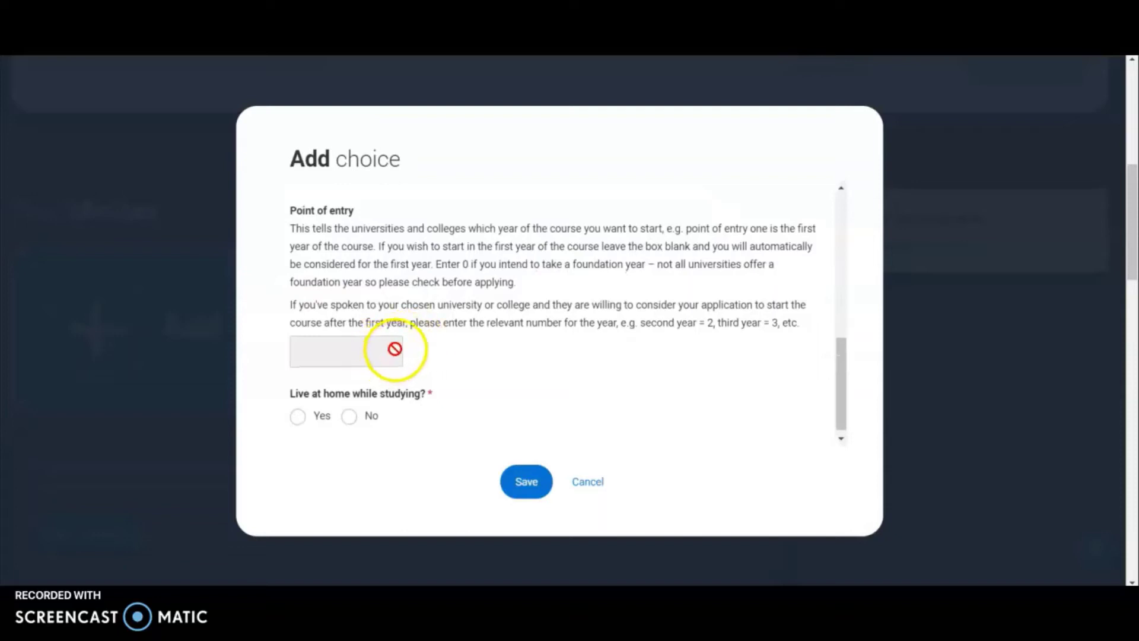
scroll(465, 305, up, 1)
scroll(465, 304, up, 1)
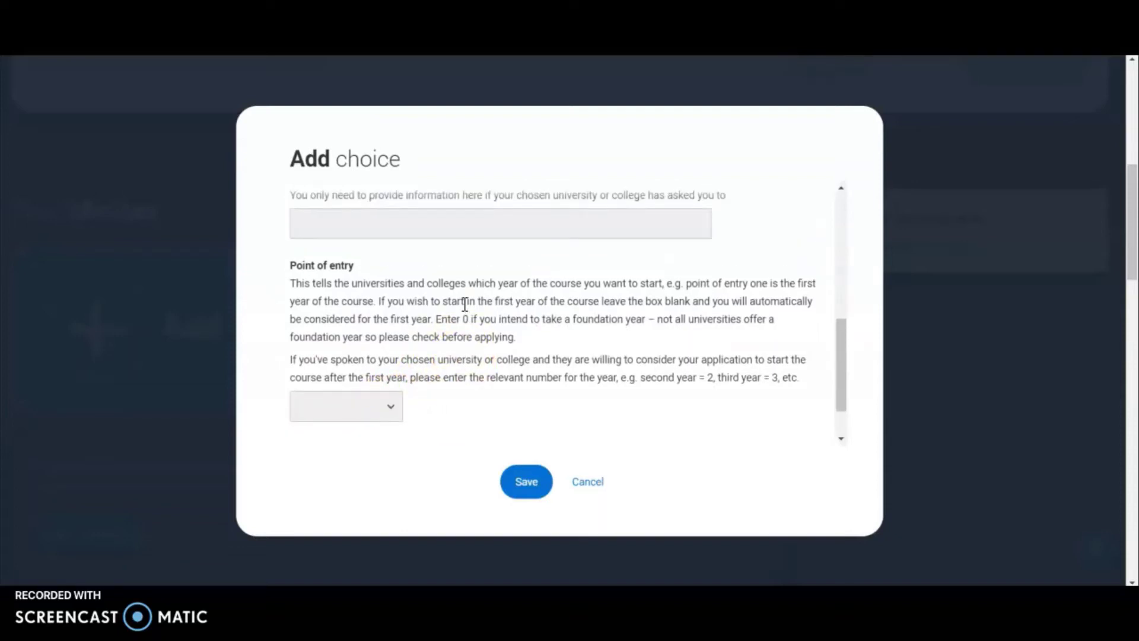
scroll(464, 305, down, 1)
scroll(465, 304, up, 2)
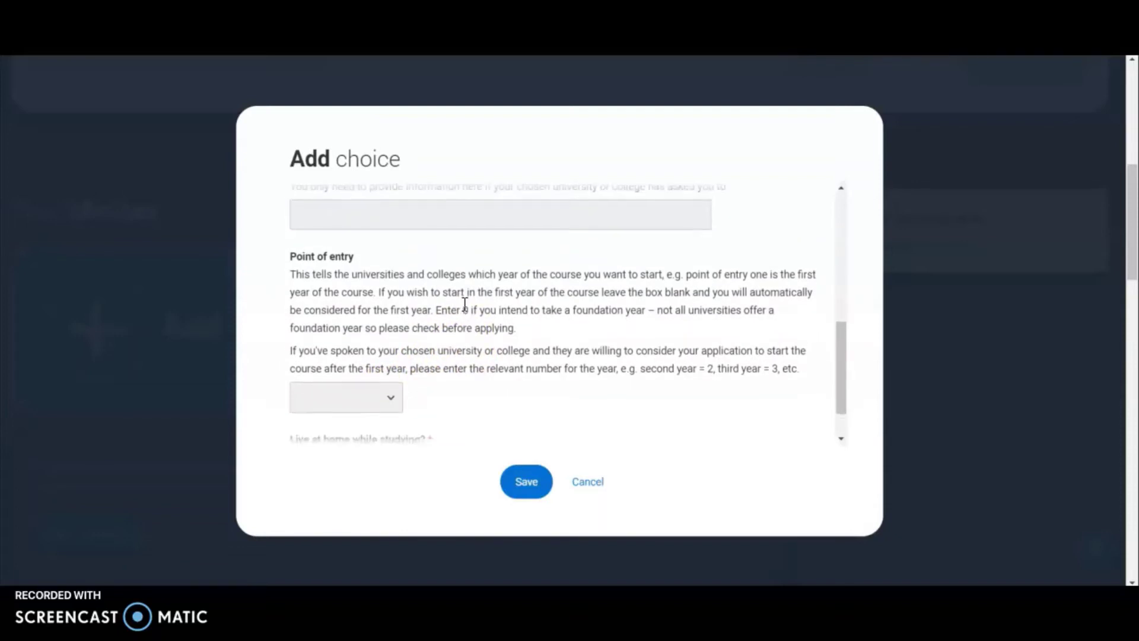
scroll(465, 304, up, 1)
click(439, 238)
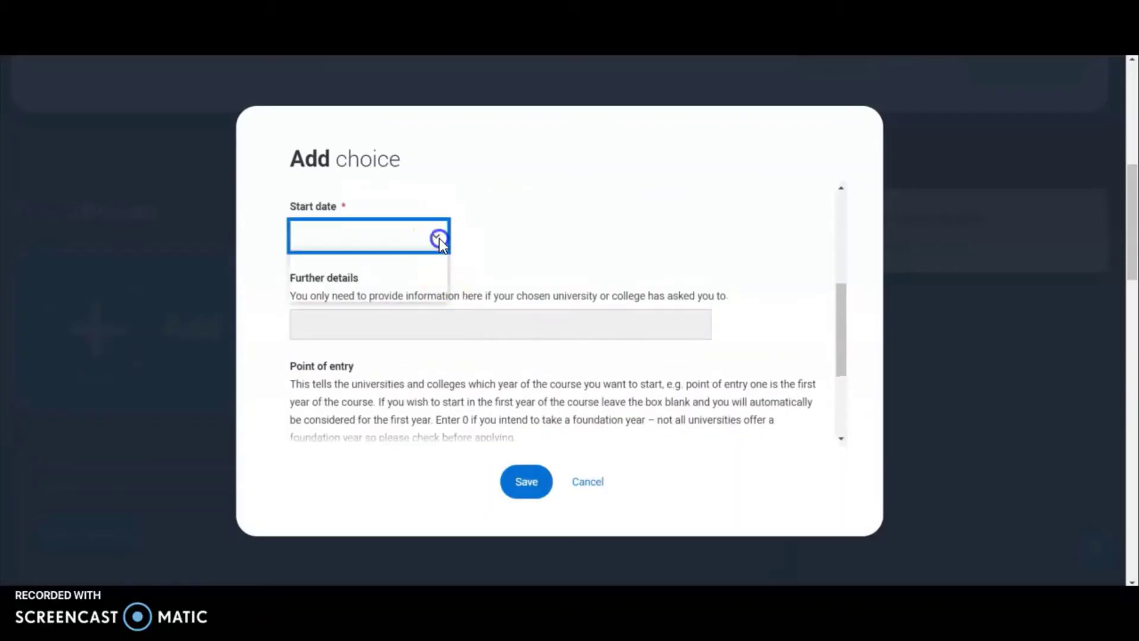
click(400, 278)
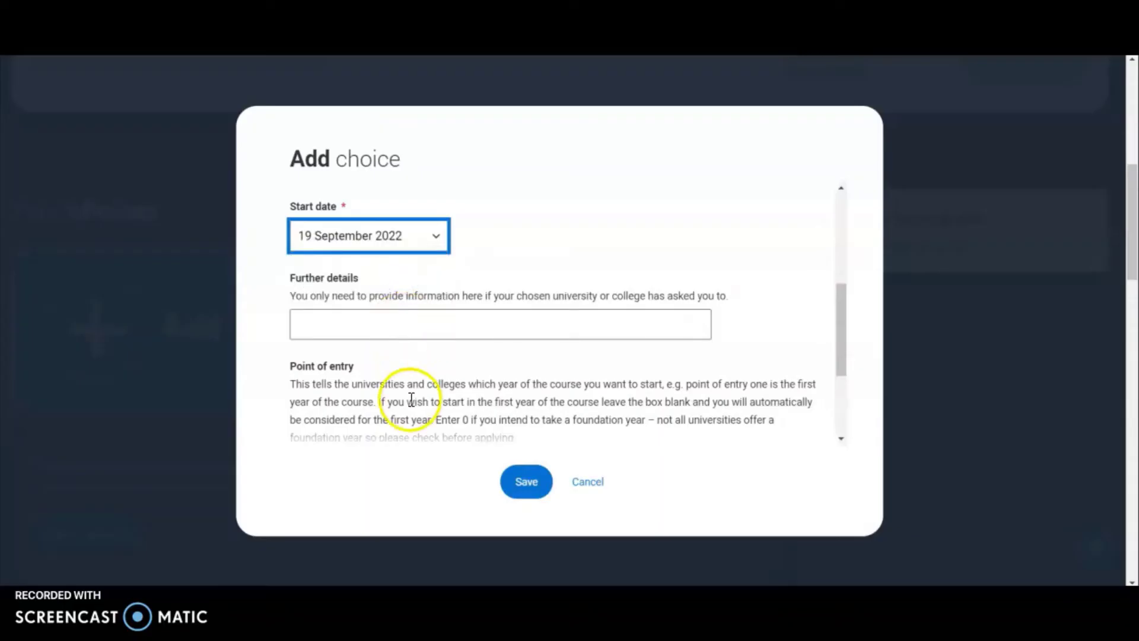
Step: Set the point of entry for the Psychology course choice to 1st year
scroll(410, 391, down, 4)
click(393, 347)
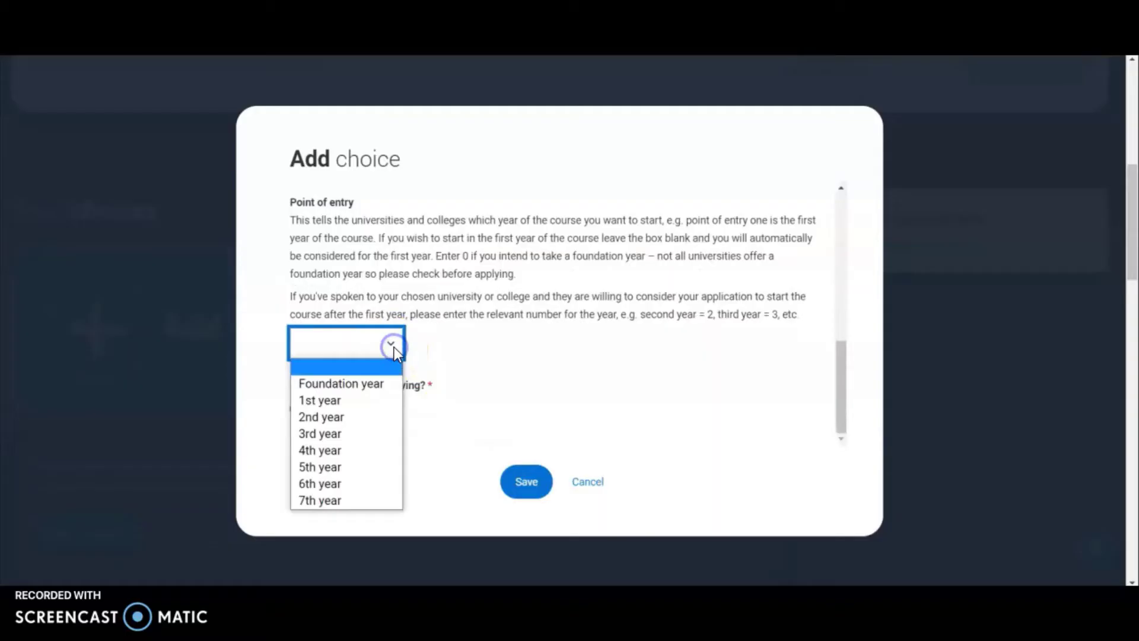
click(350, 402)
click(461, 342)
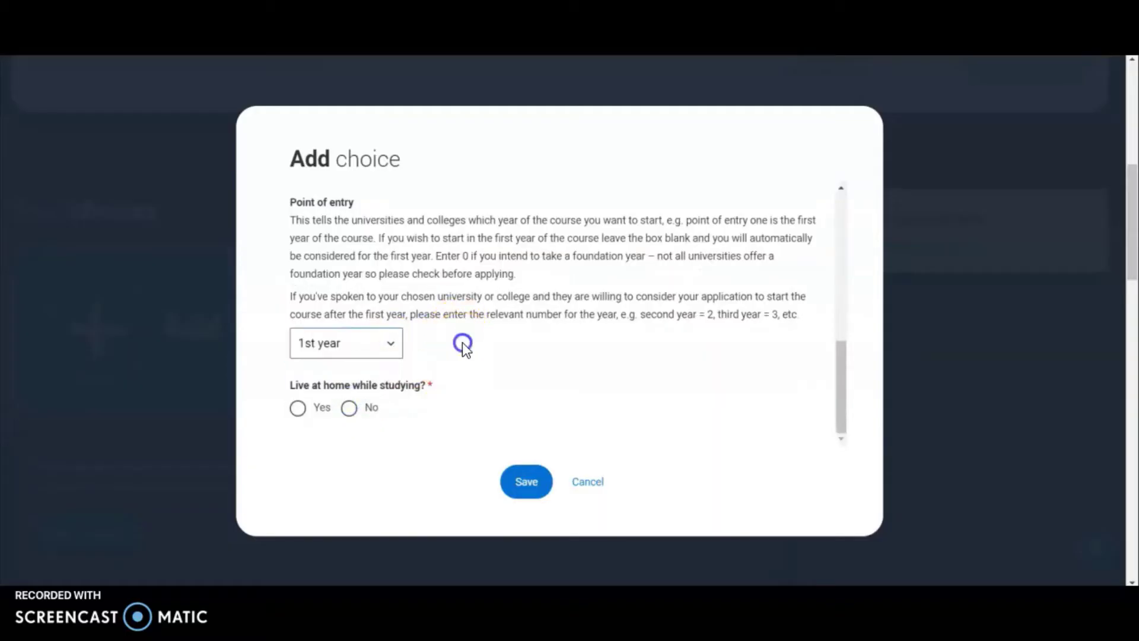
Step: Answer No to living at home while studying and save the course choice
scroll(461, 343, down, 1)
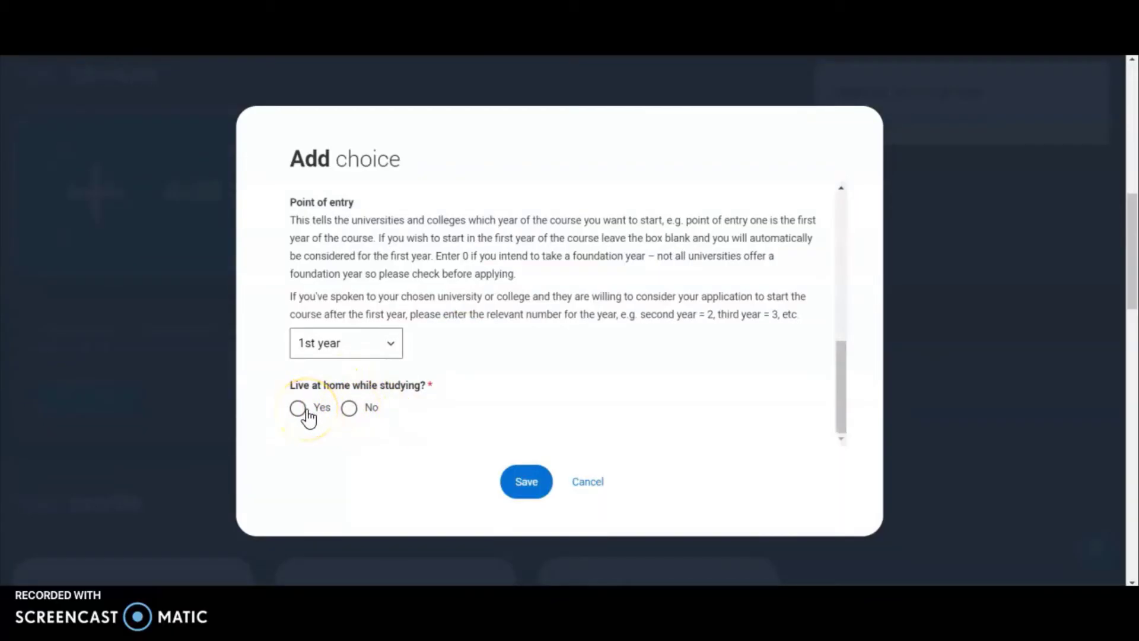
click(349, 407)
click(530, 490)
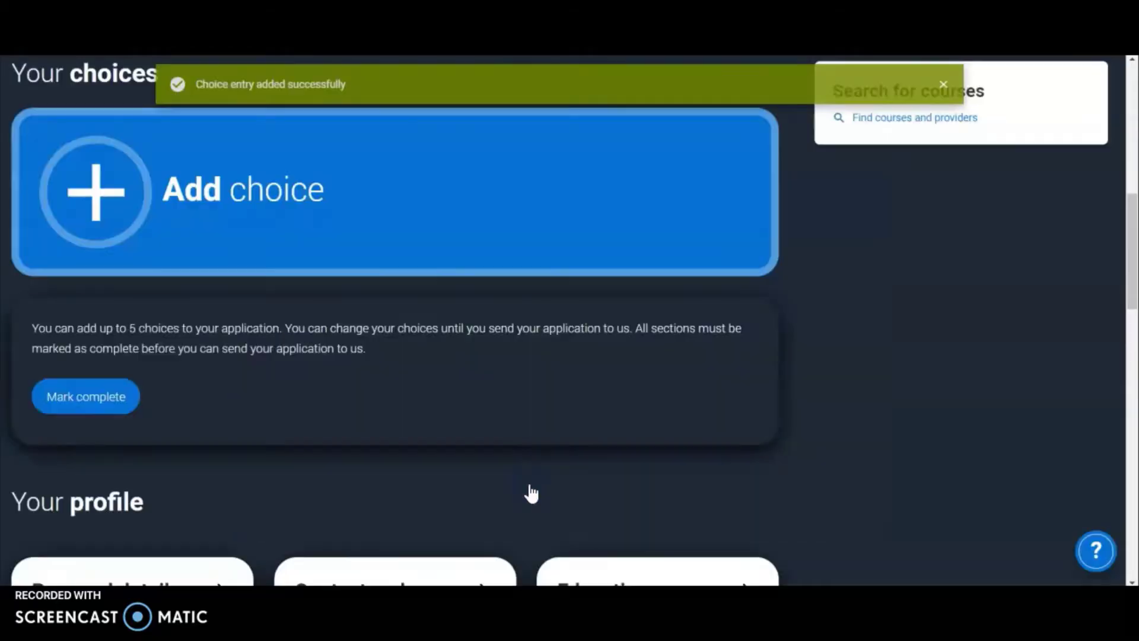
Step: Review the saved Psychology (C800) choice and open the Personal details section of the profile
scroll(435, 438, down, 1)
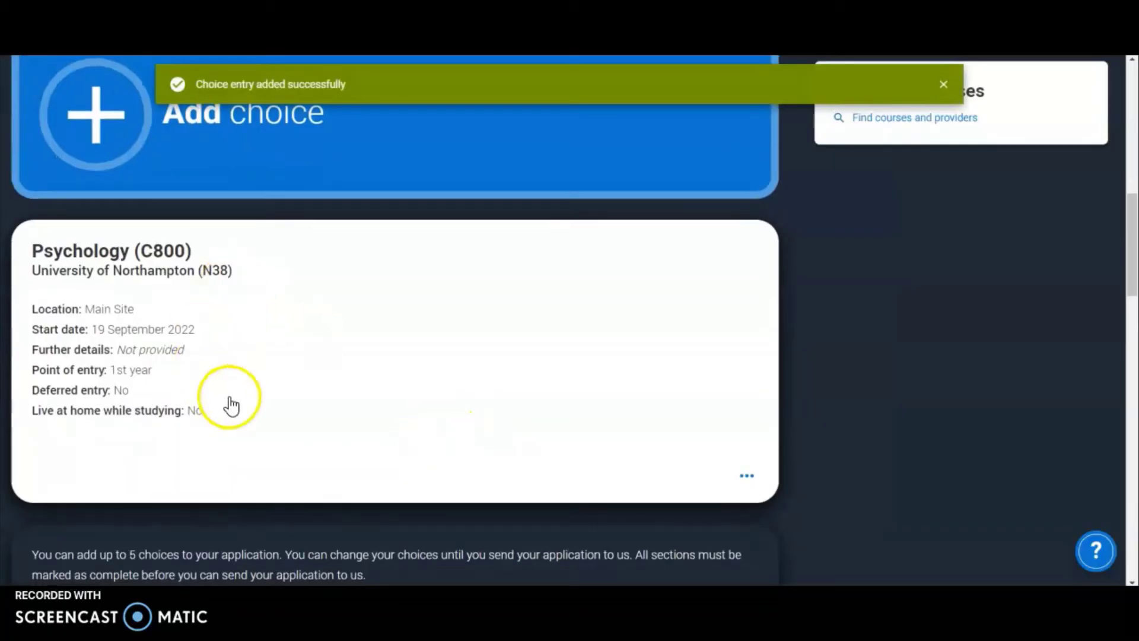
scroll(282, 370, down, 2)
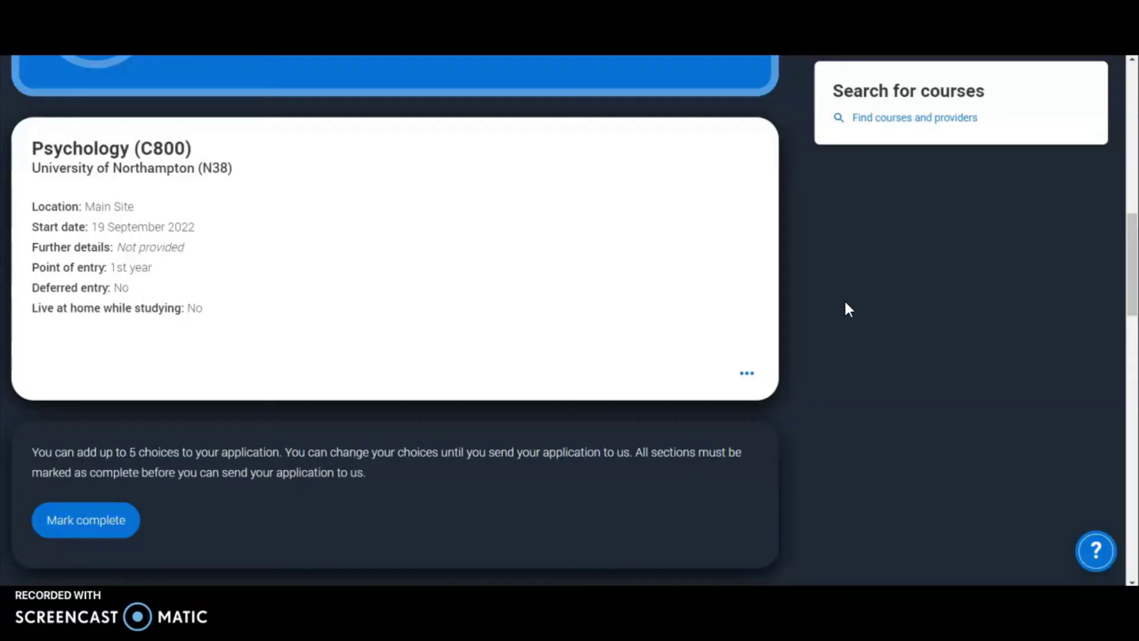
scroll(846, 303, up, 1)
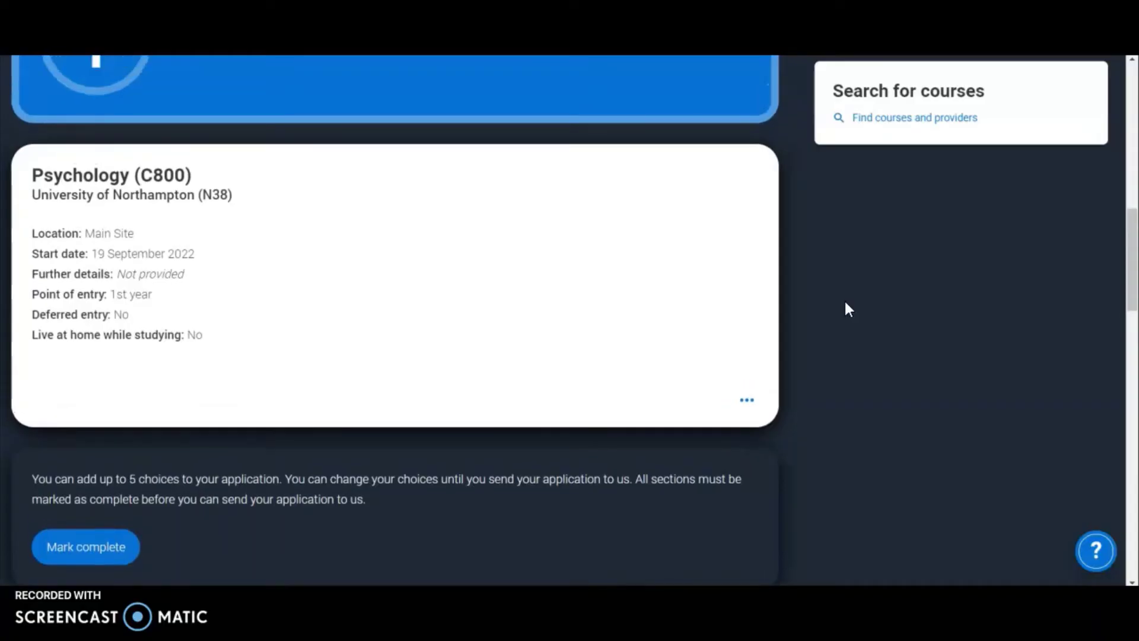
scroll(848, 308, up, 1)
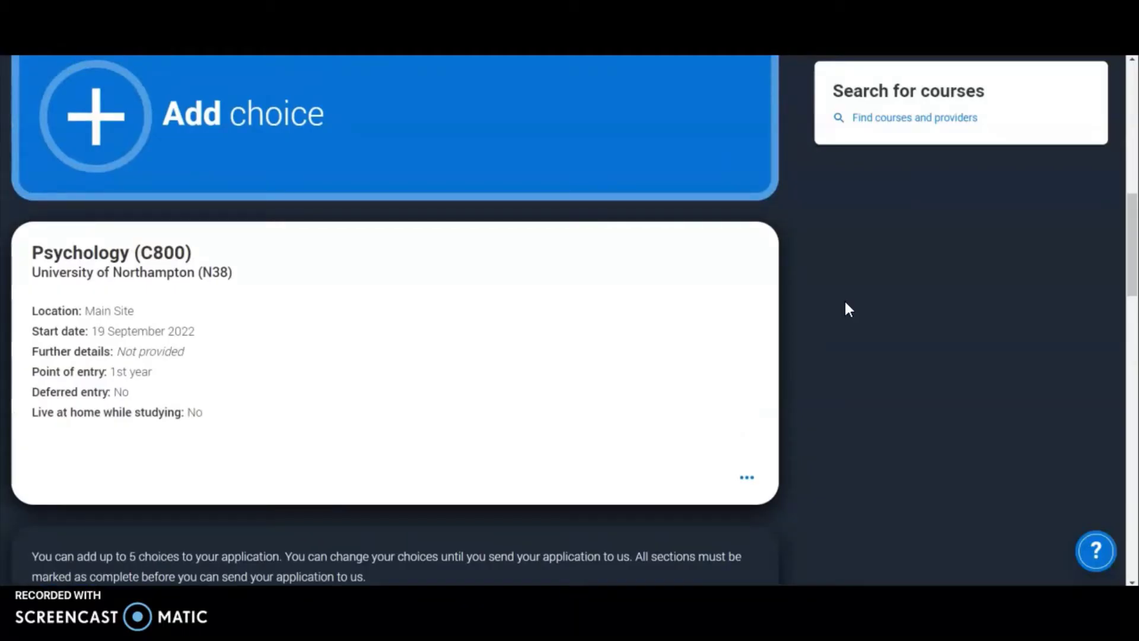
scroll(847, 305, down, 10)
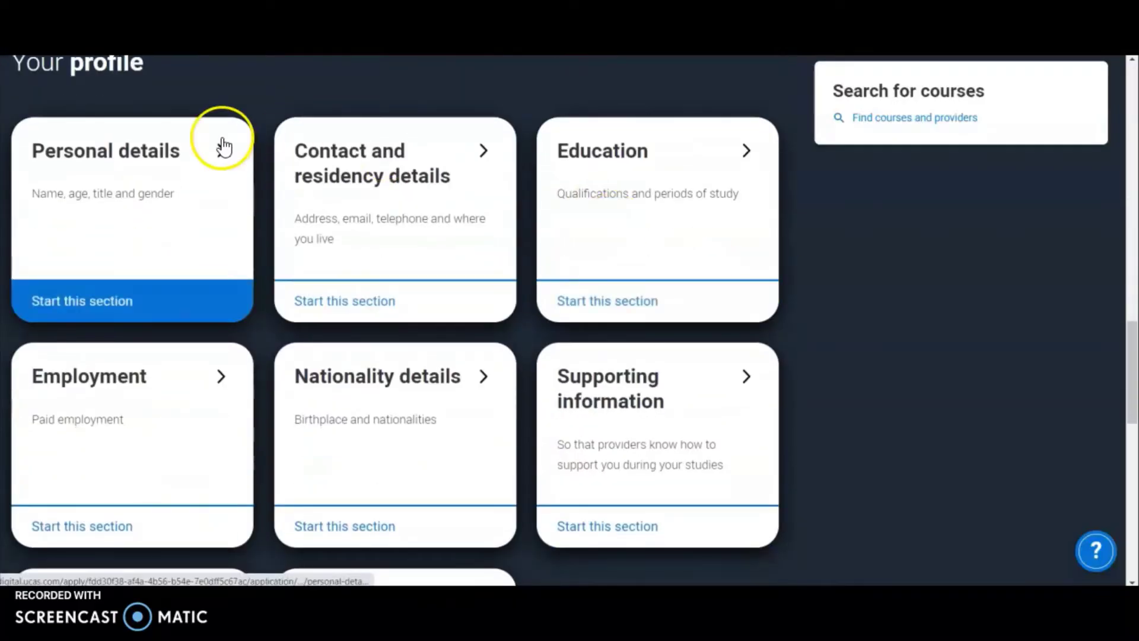
click(131, 162)
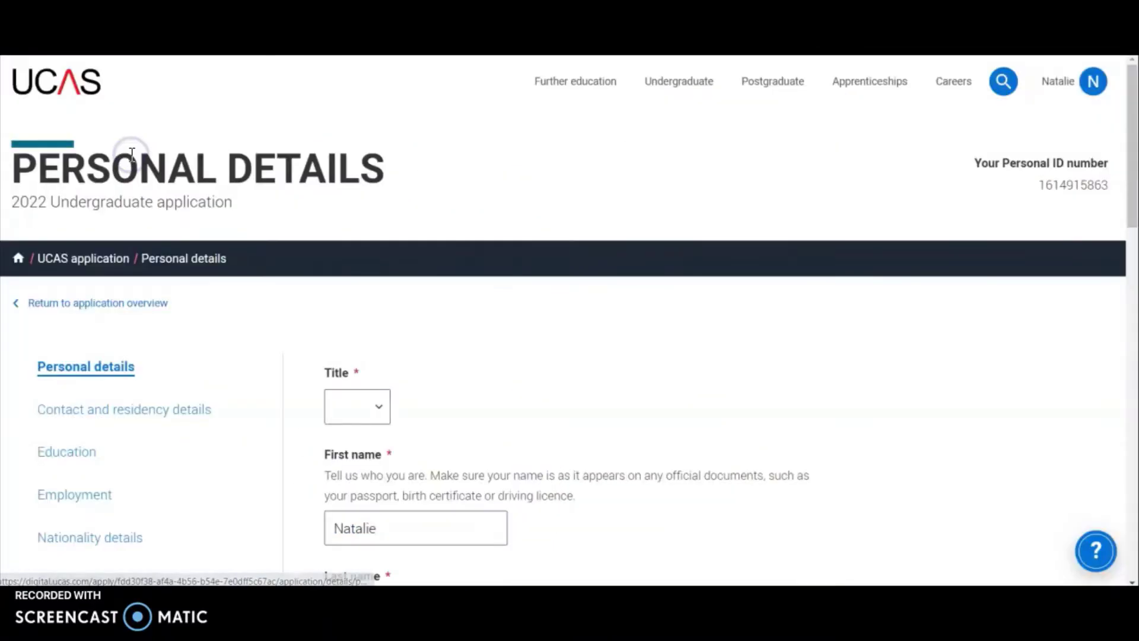
Step: Examine the personal details fields and the options for marking the section complete and saving it
scroll(189, 349, down, 3)
scroll(285, 339, down, 10)
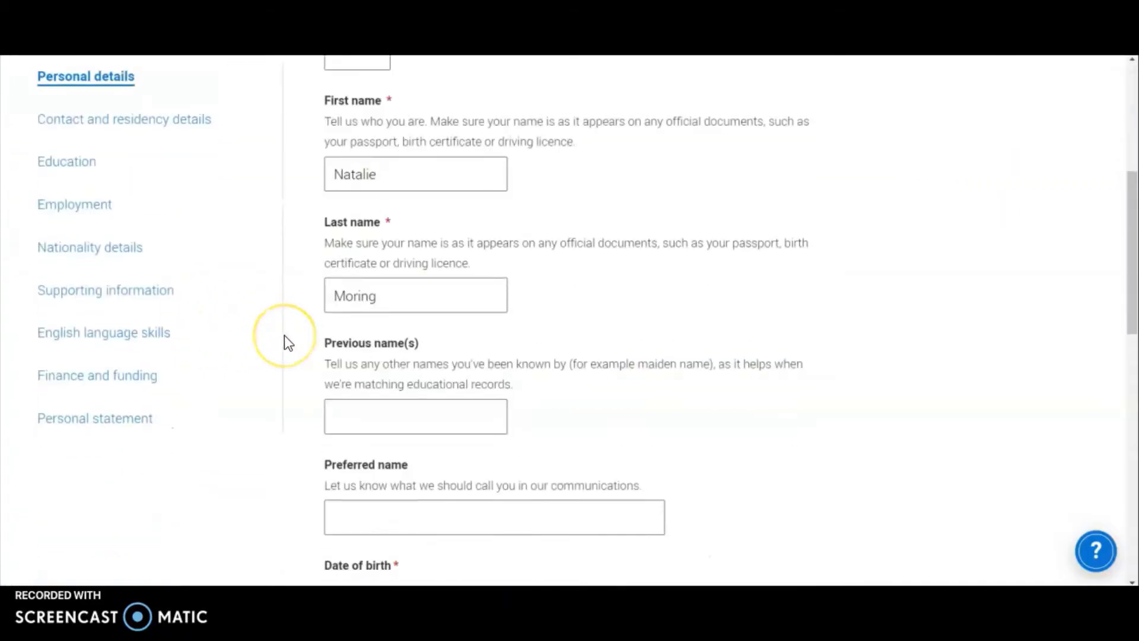
scroll(284, 336, down, 3)
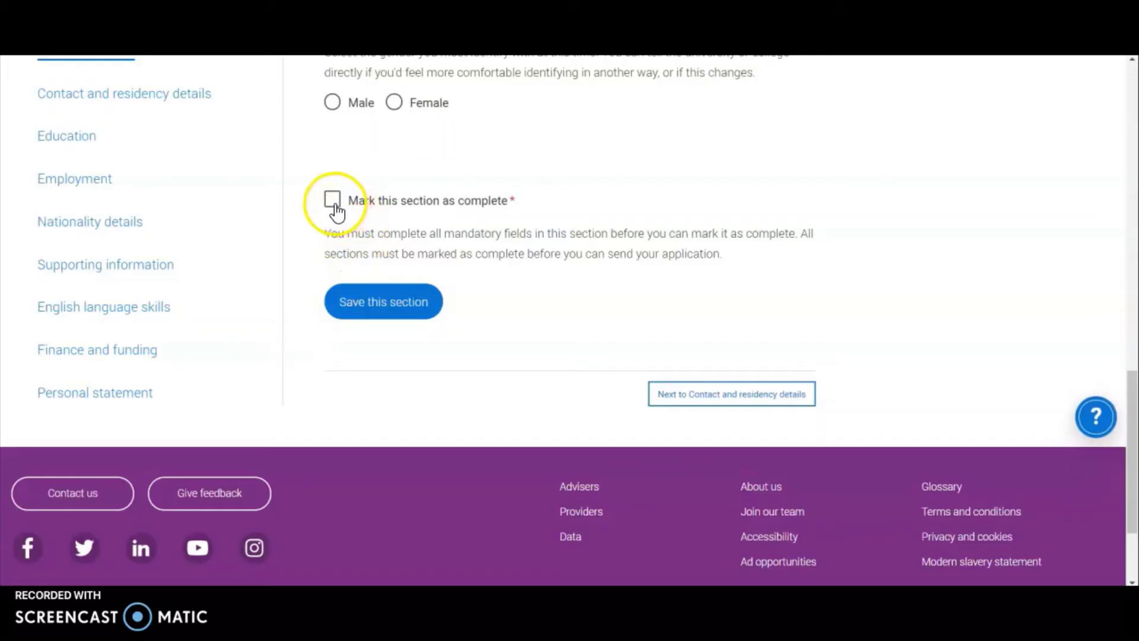
click(387, 305)
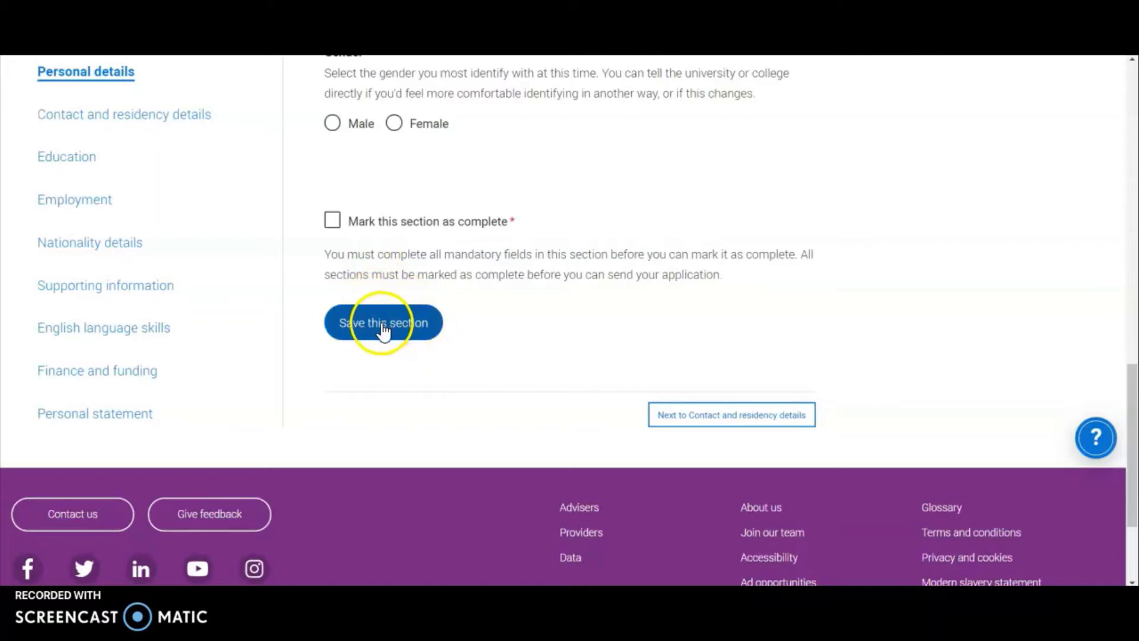
click(346, 227)
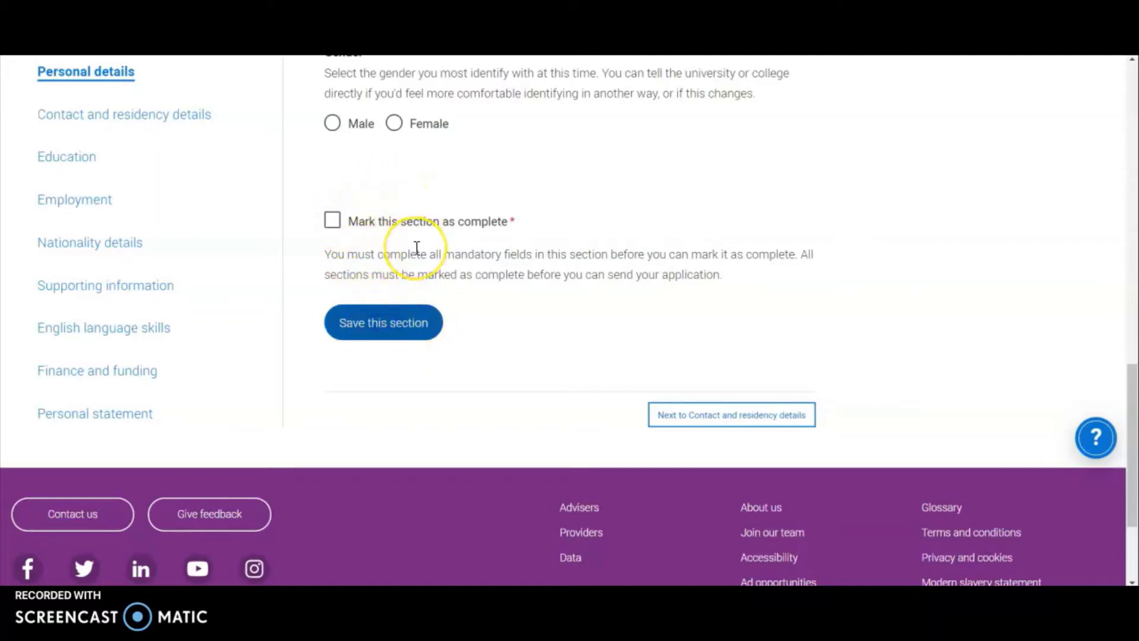
click(394, 324)
scroll(273, 211, up, 3)
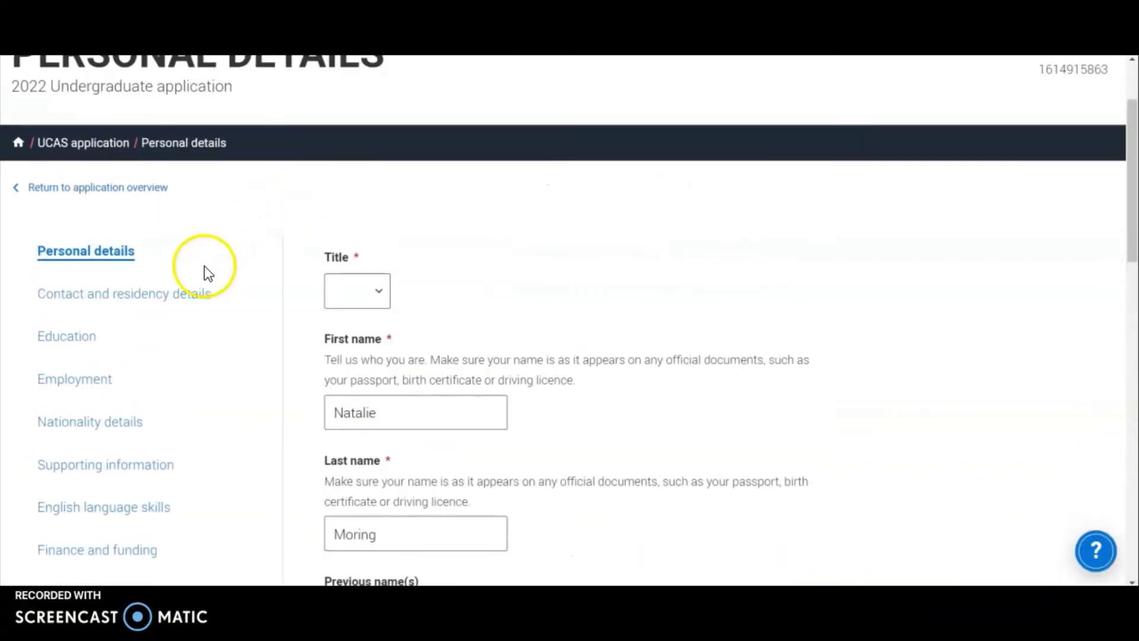
Step: Open the Contact and residency details section and examine its contact, postal address, nominated access and residency fields
click(164, 295)
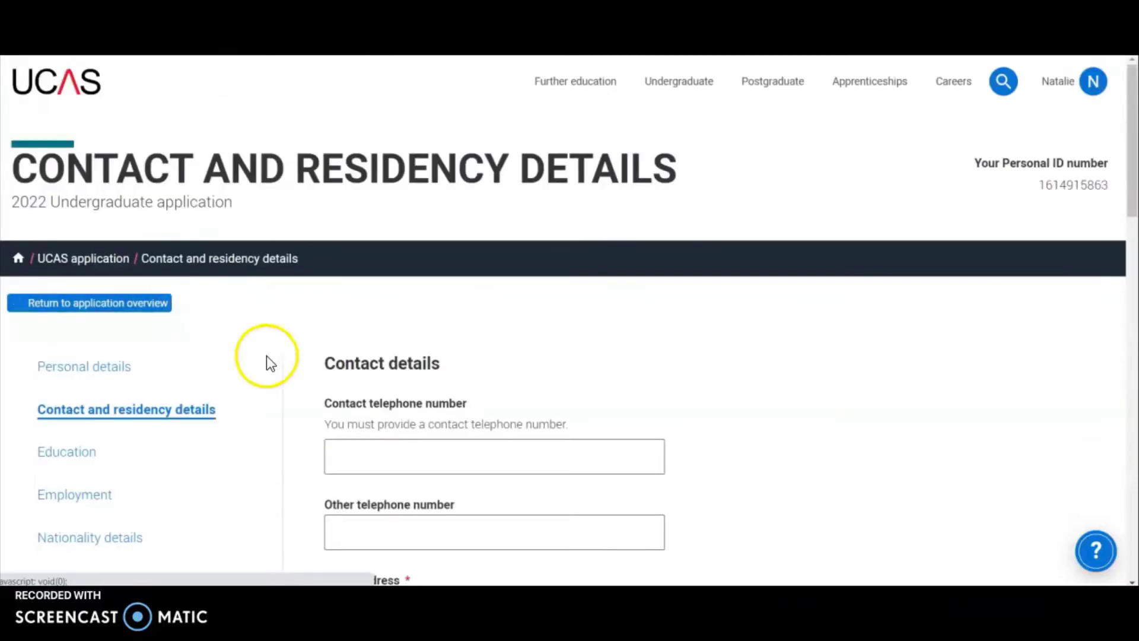
scroll(279, 379, down, 5)
scroll(280, 377, up, 2)
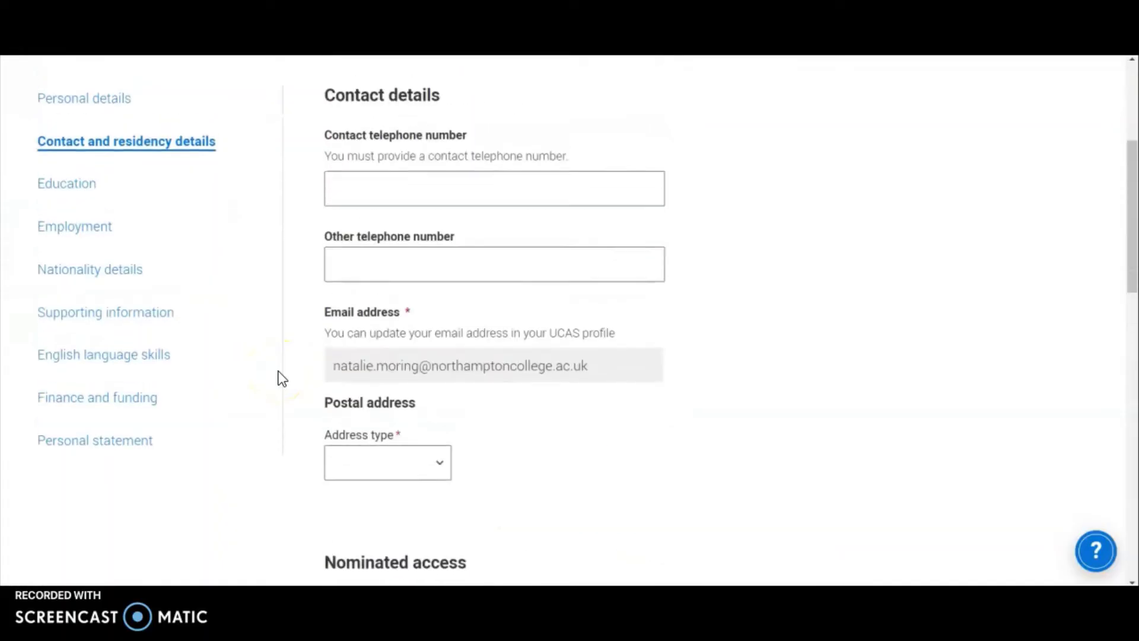
scroll(302, 323, down, 5)
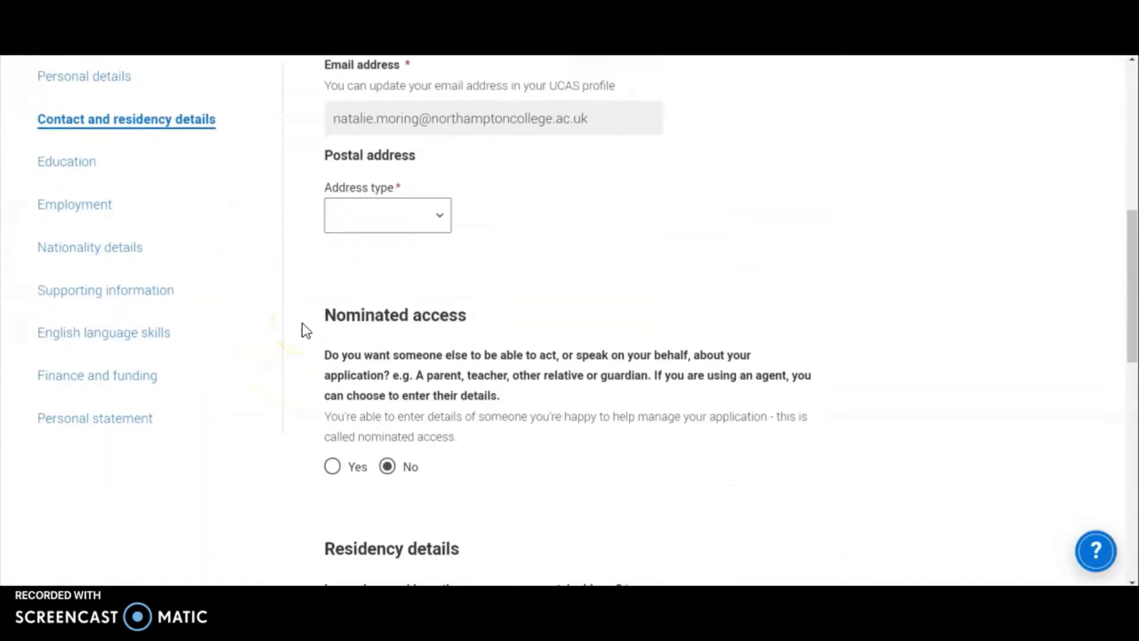
scroll(302, 323, down, 2)
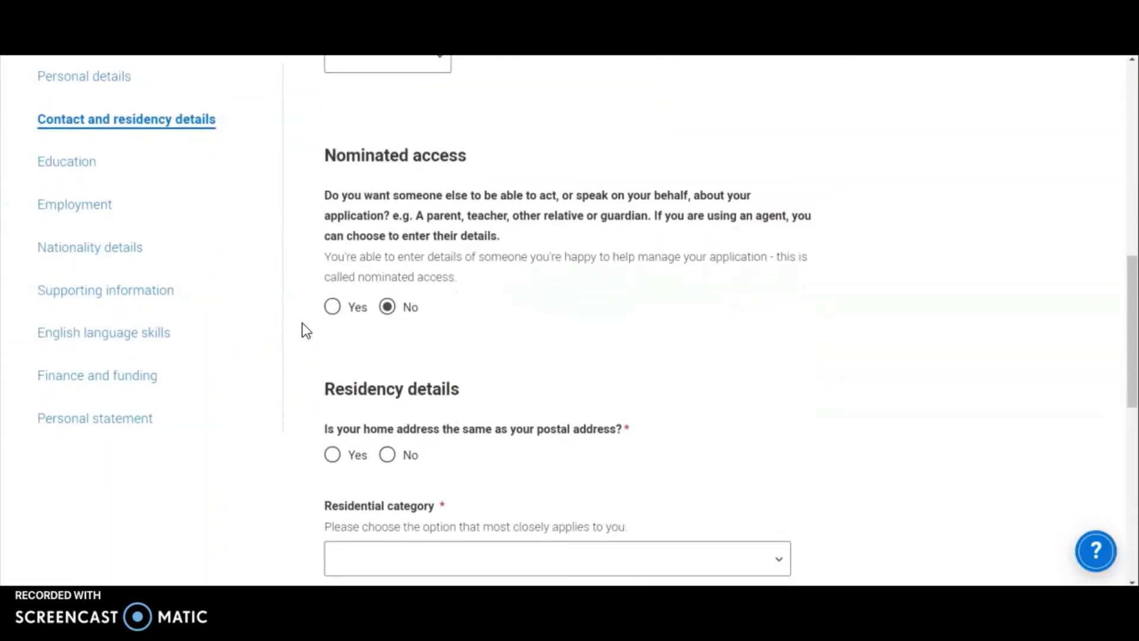
click(343, 200)
click(300, 222)
click(305, 282)
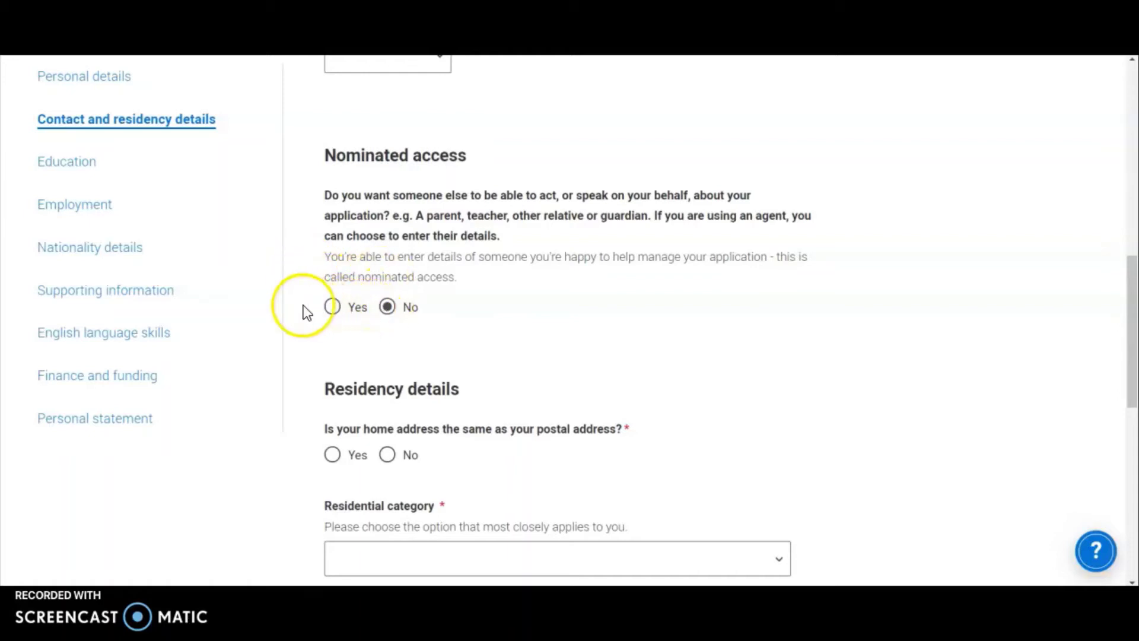
scroll(304, 306, down, 5)
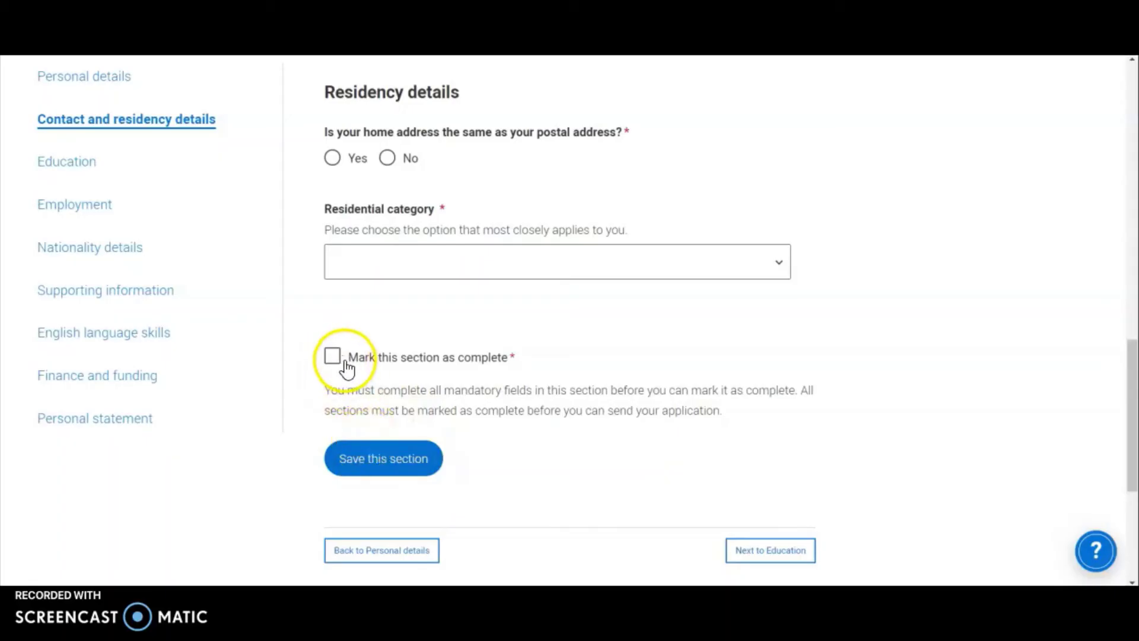
scroll(333, 321, up, 1)
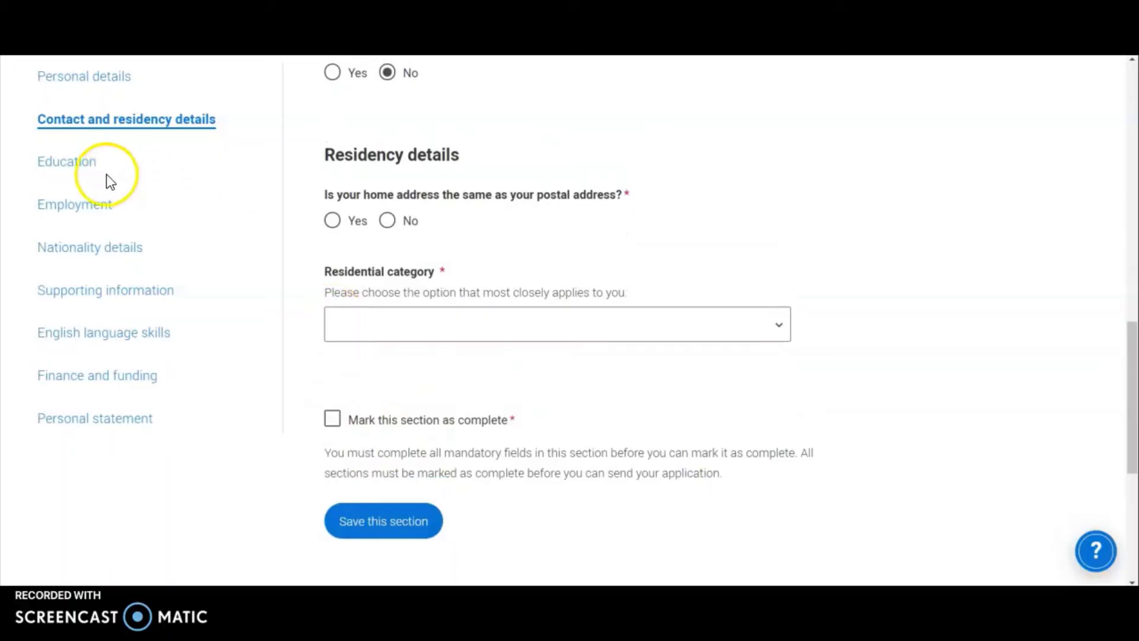
Step: In the Education section, start adding a place of education and select Northampton College as its name
click(70, 167)
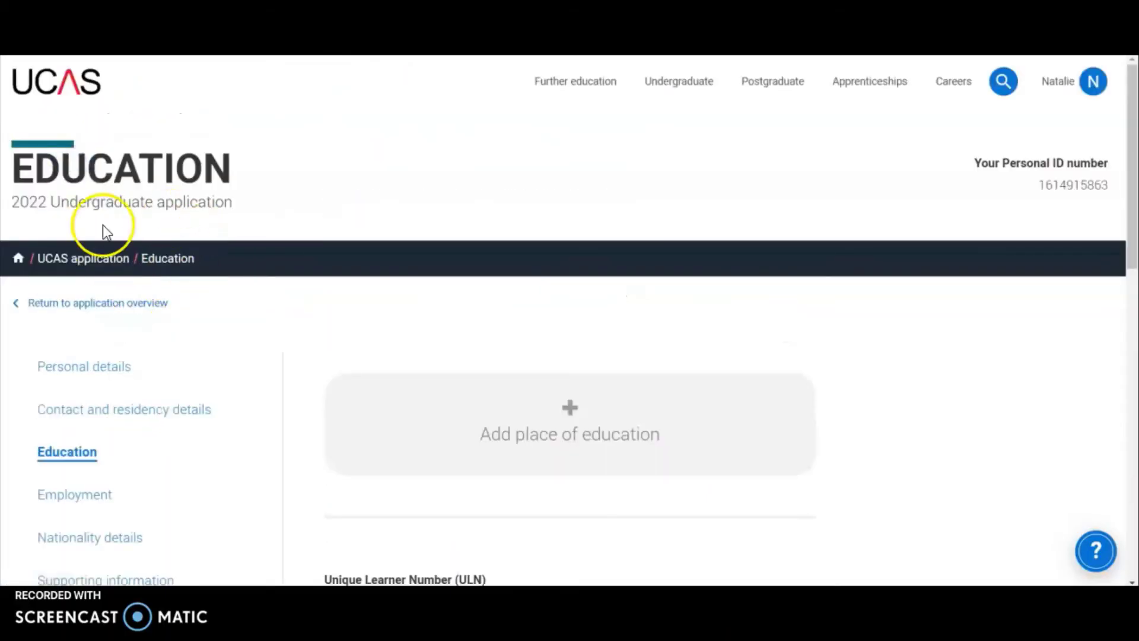
scroll(255, 224, down, 4)
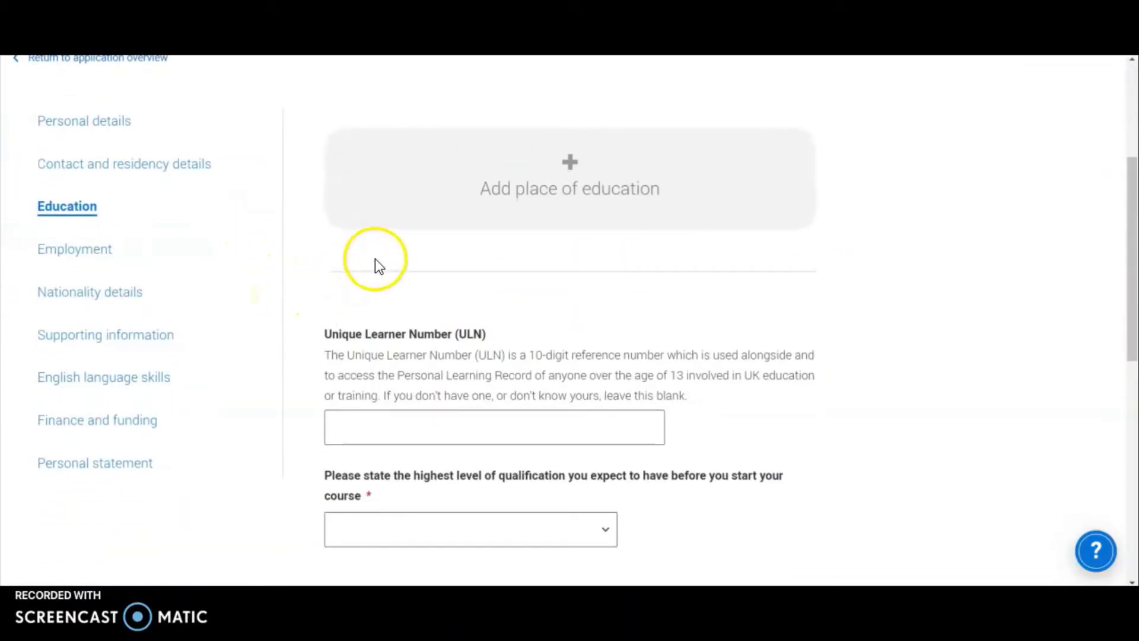
click(568, 167)
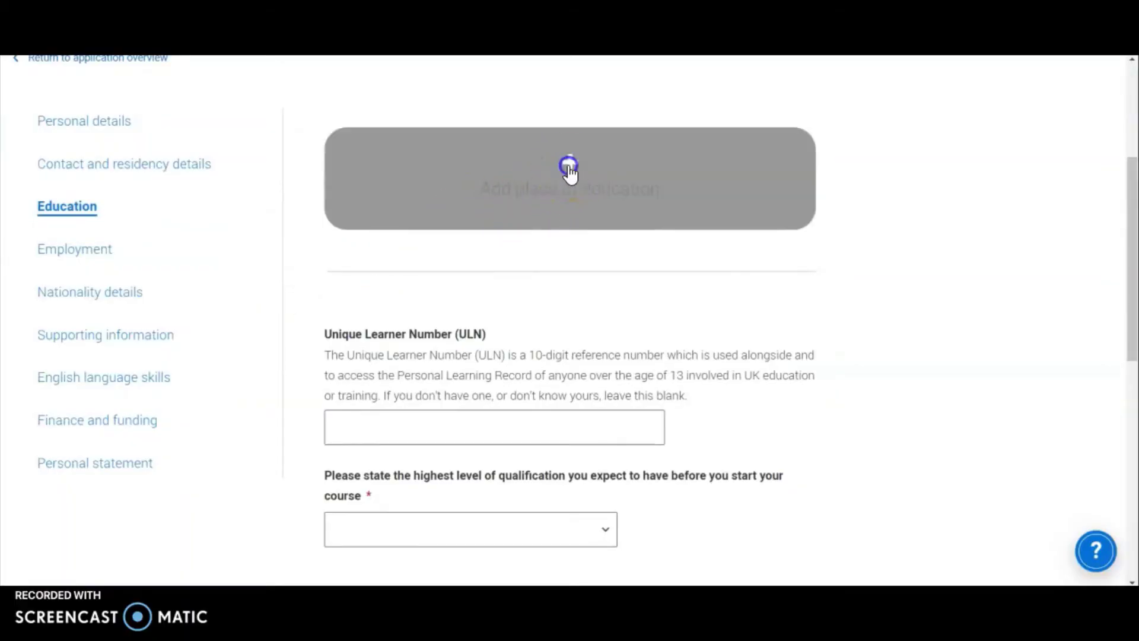
click(456, 231)
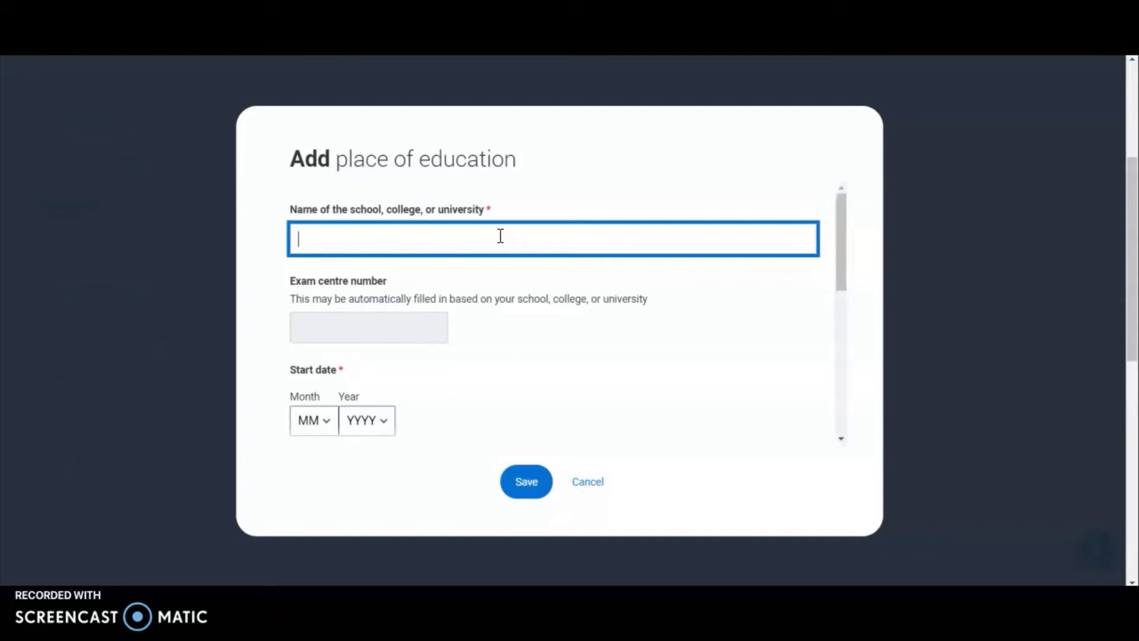
text(northampton coll)
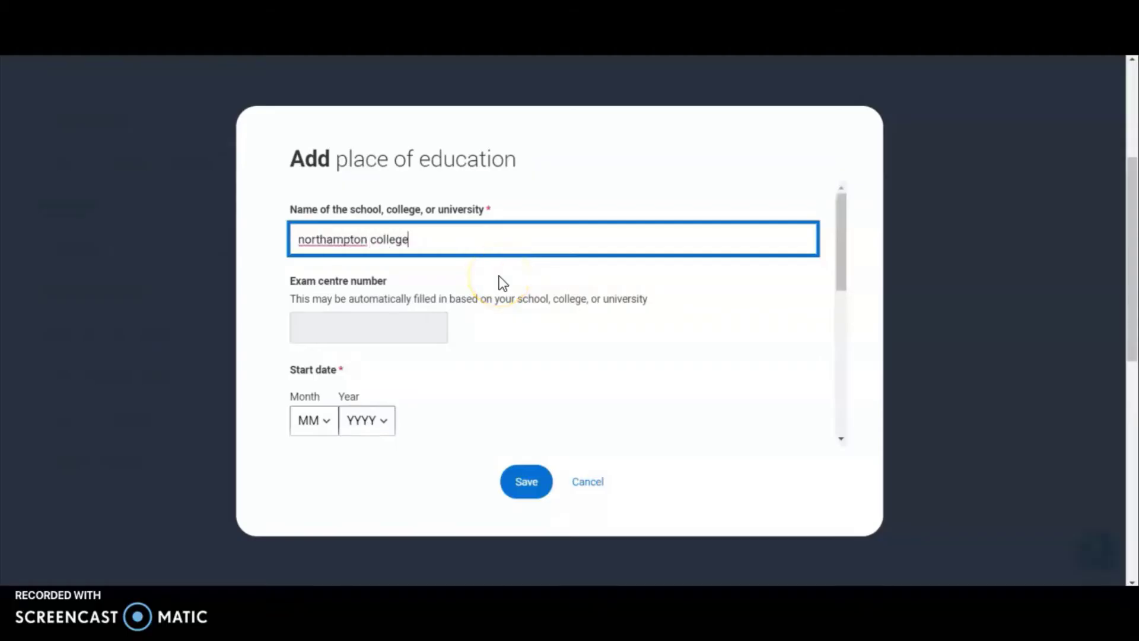
text(ege)
click(368, 272)
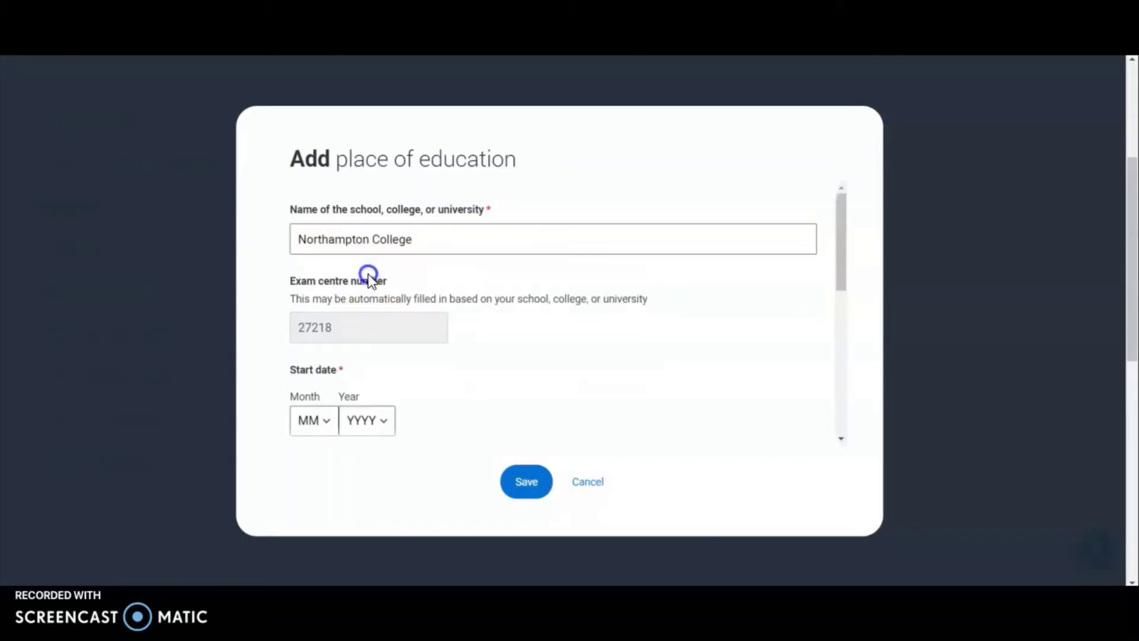
Step: Set the start date at Northampton College to month 09 and year 2020
scroll(353, 337, down, 1)
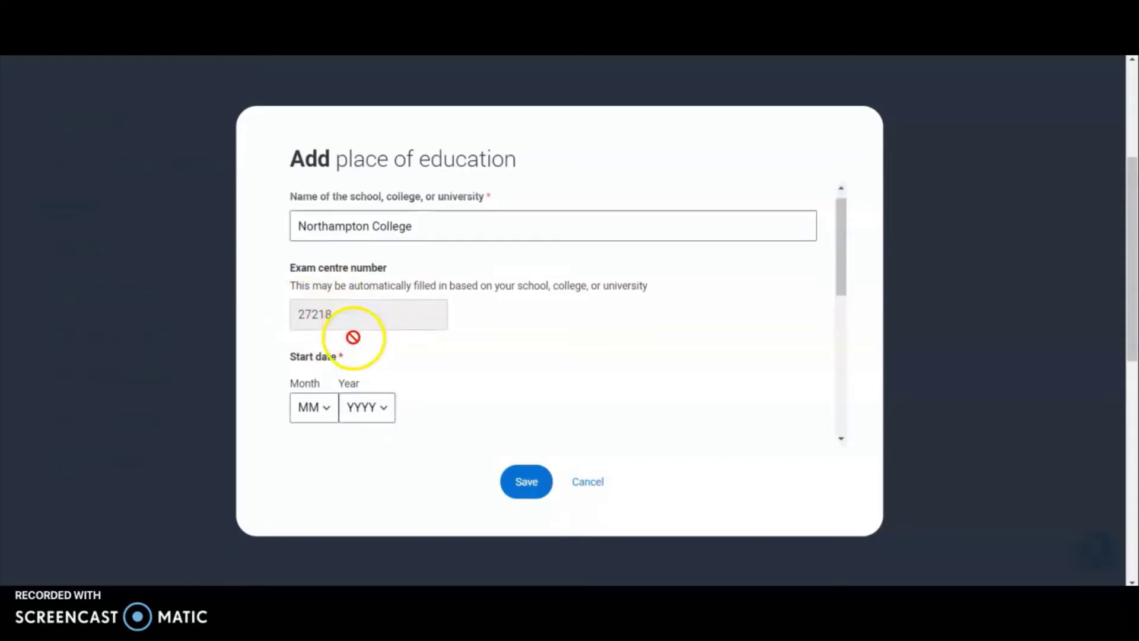
scroll(353, 337, down, 1)
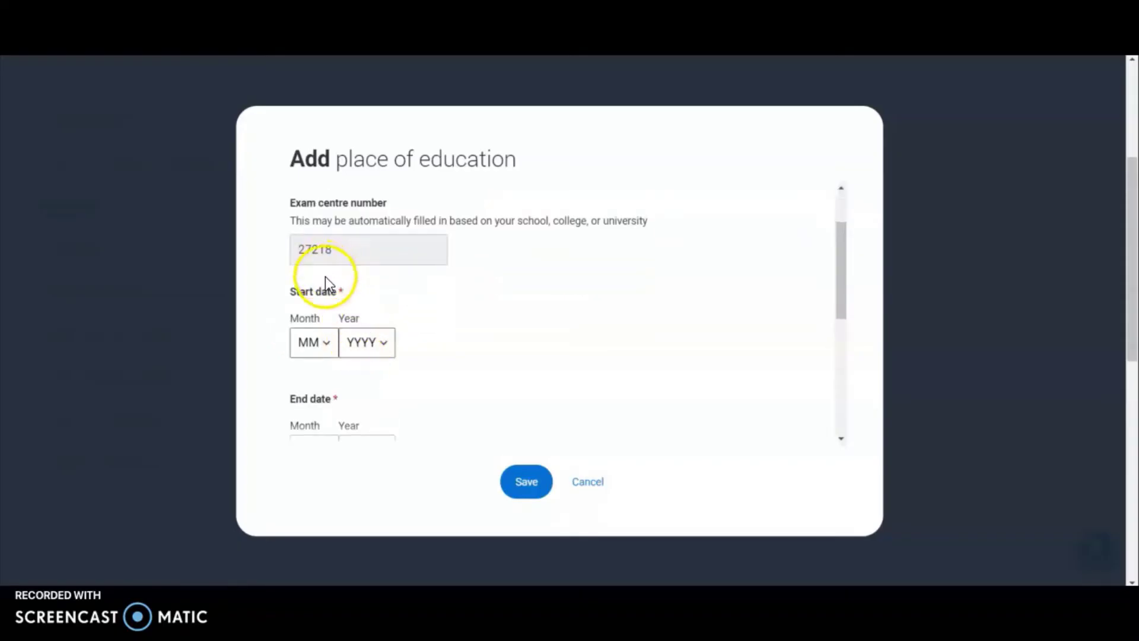
scroll(453, 312, down, 2)
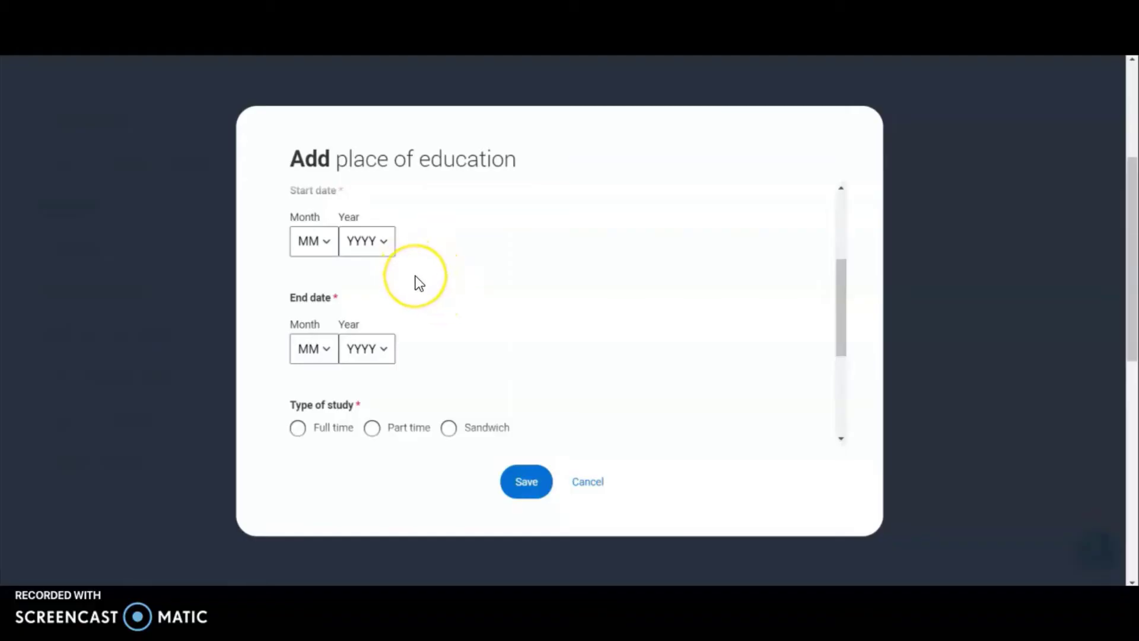
click(326, 244)
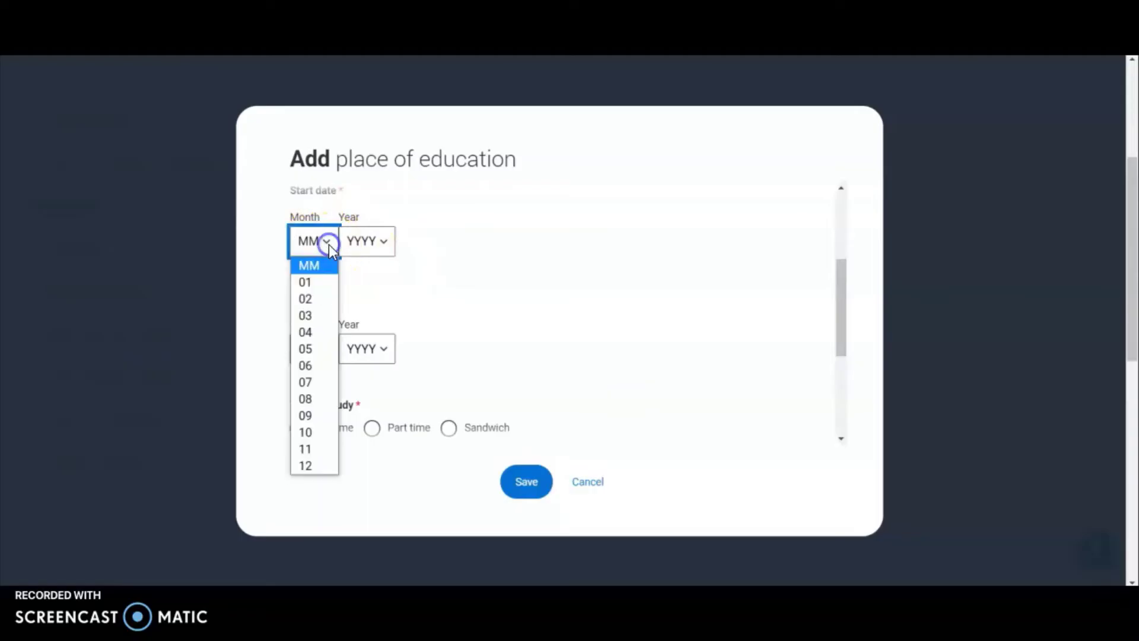
click(327, 417)
click(387, 243)
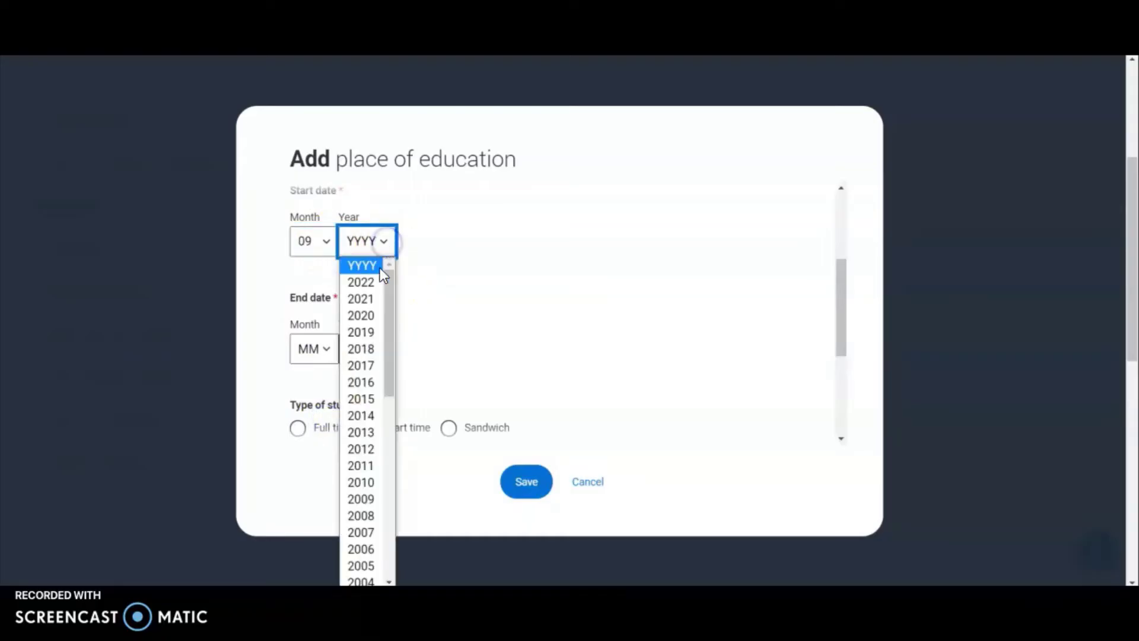
click(376, 312)
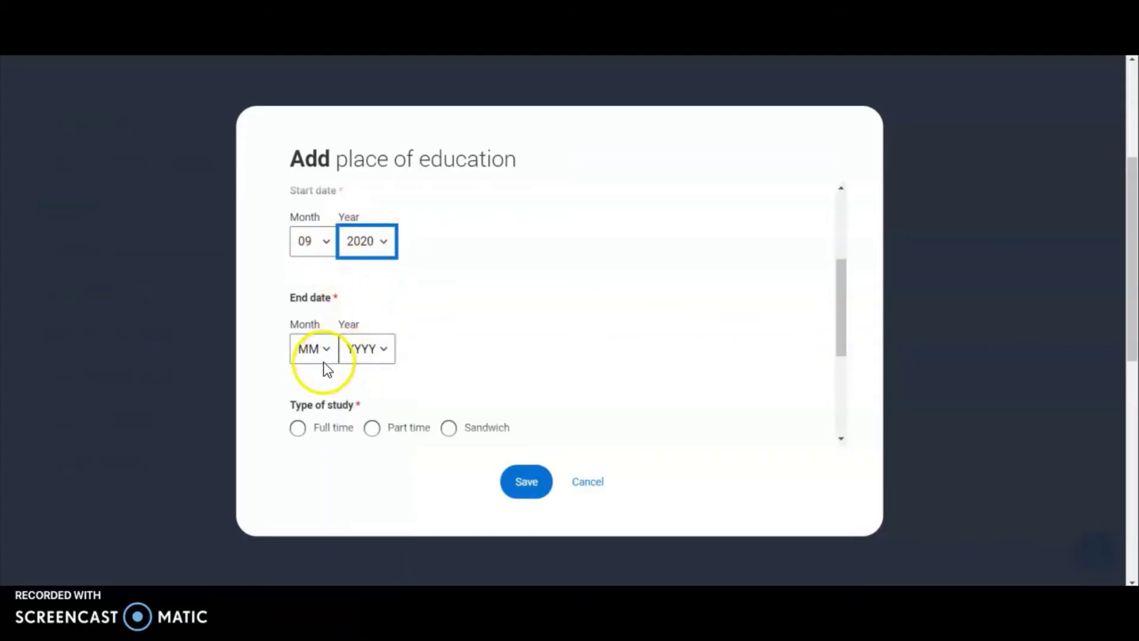
Step: Set the end date at Northampton College to month 07 and year 2022
click(329, 348)
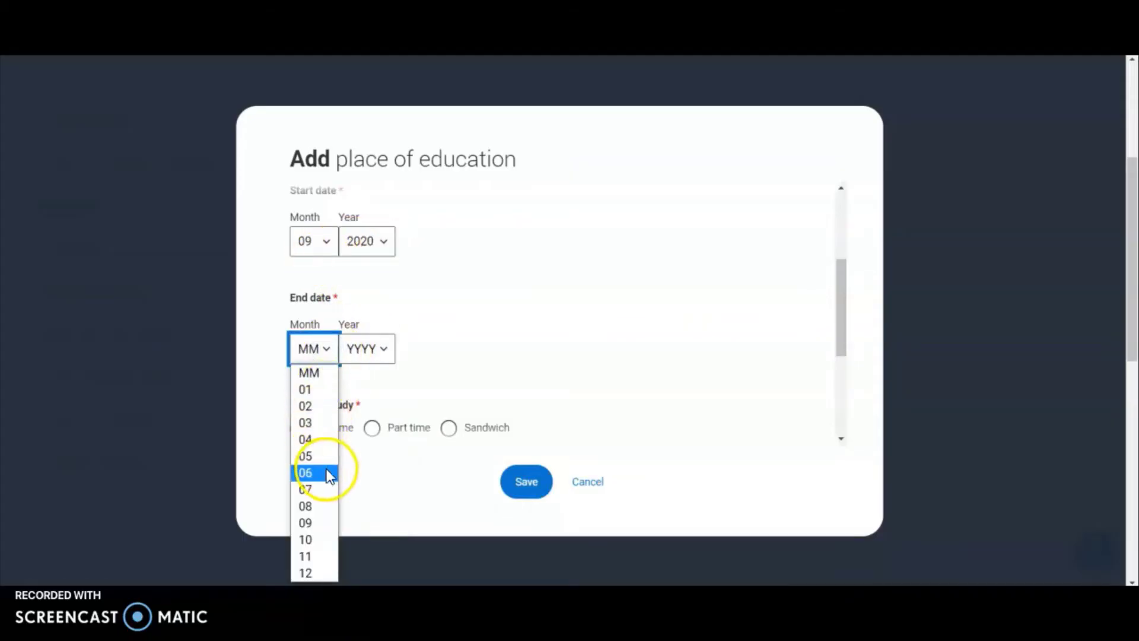
click(330, 488)
click(384, 350)
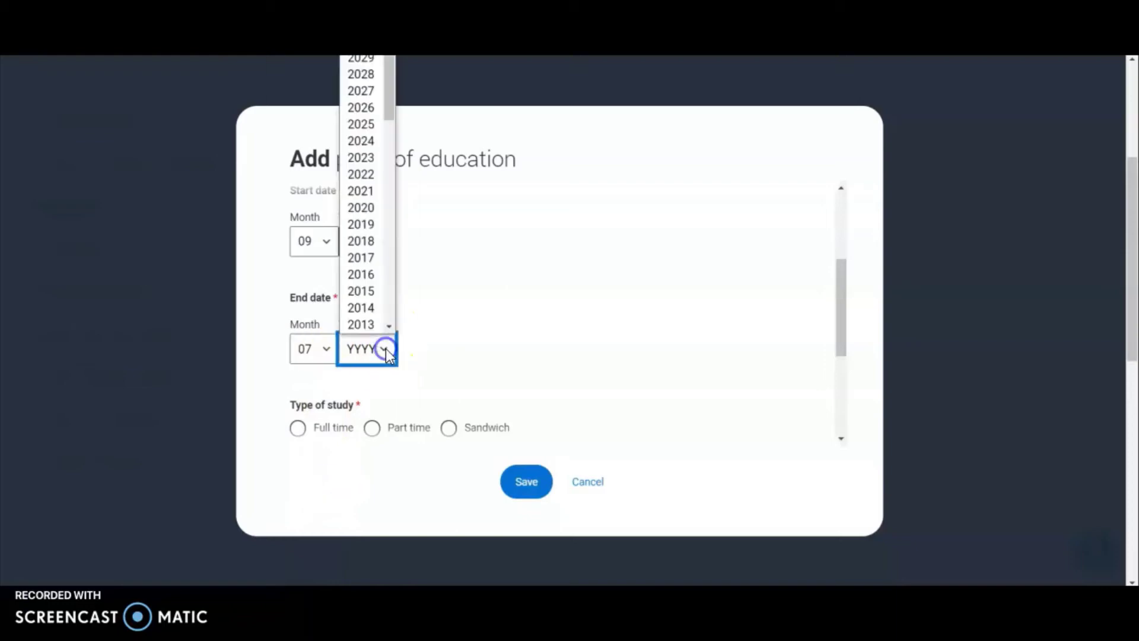
click(372, 174)
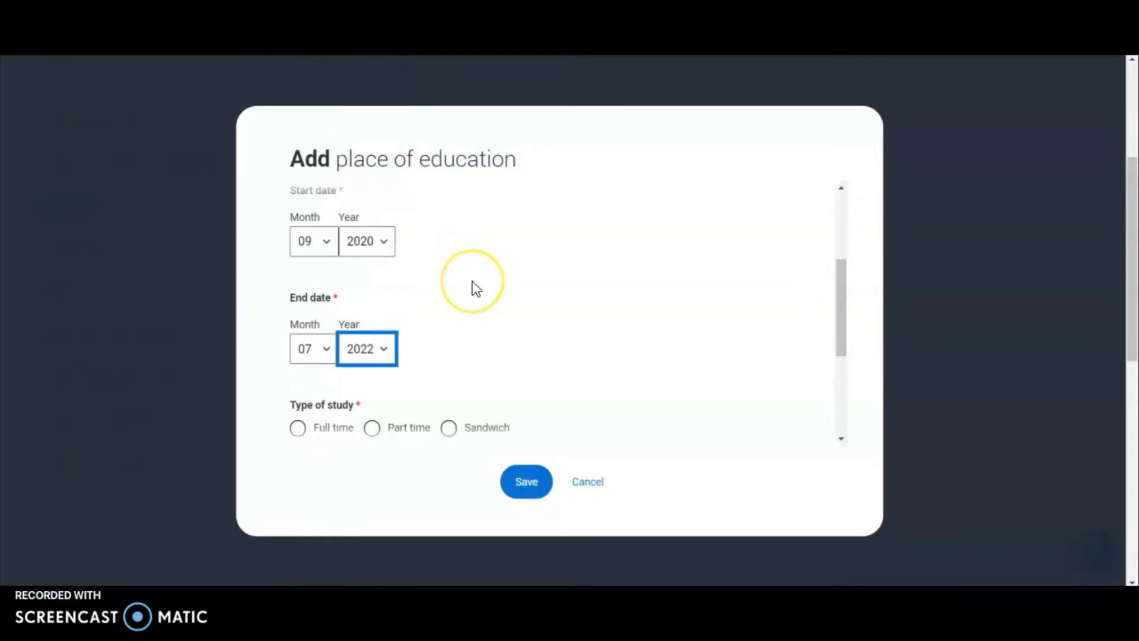
Step: Set the type of study to Full time, answer Yes to having qualifications from this centre, and save the place of education
scroll(474, 288, down, 3)
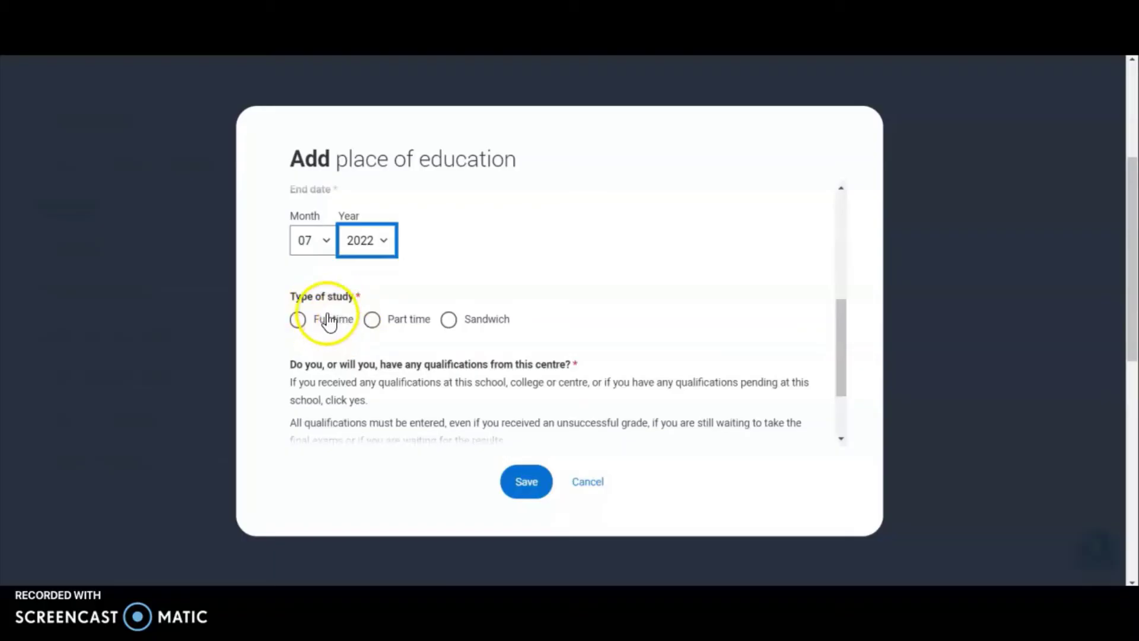
click(298, 321)
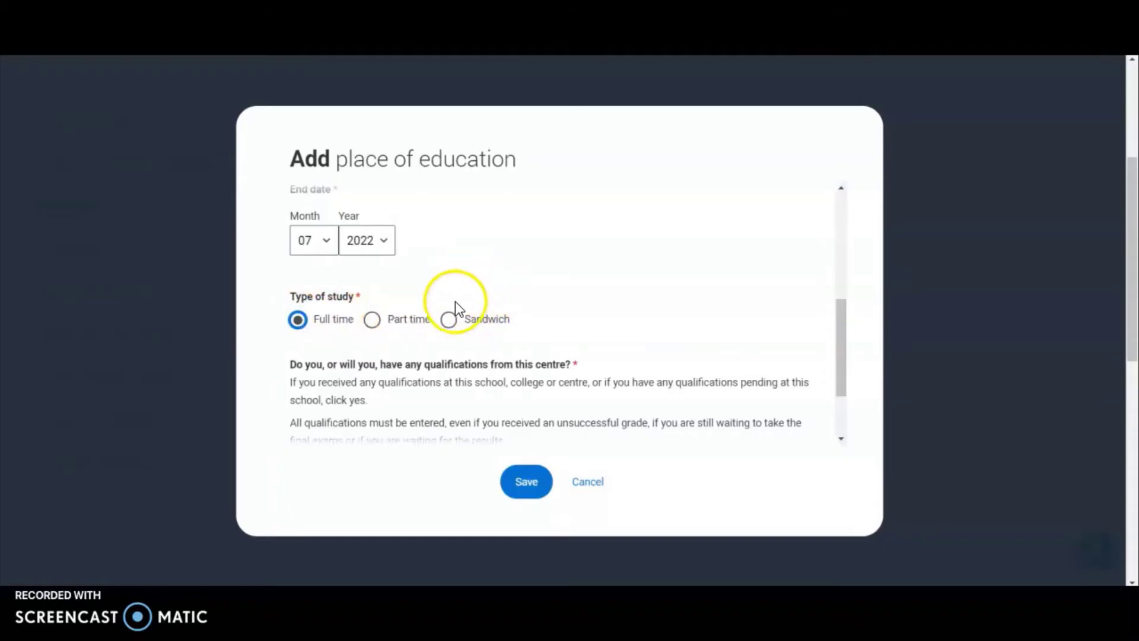
scroll(522, 319, down, 2)
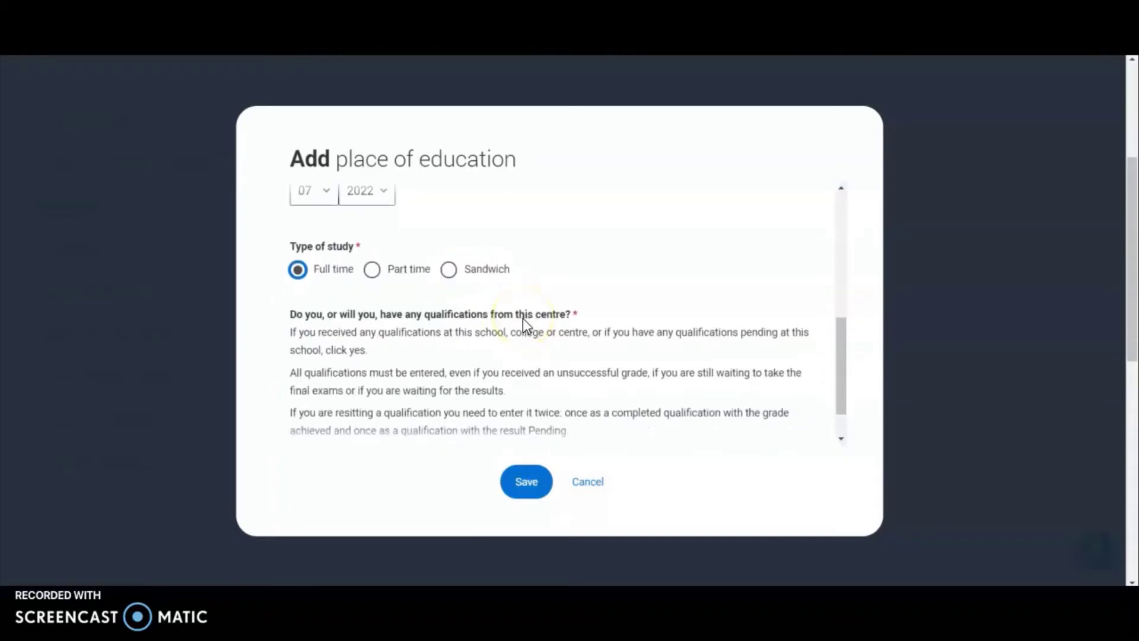
scroll(523, 320, down, 1)
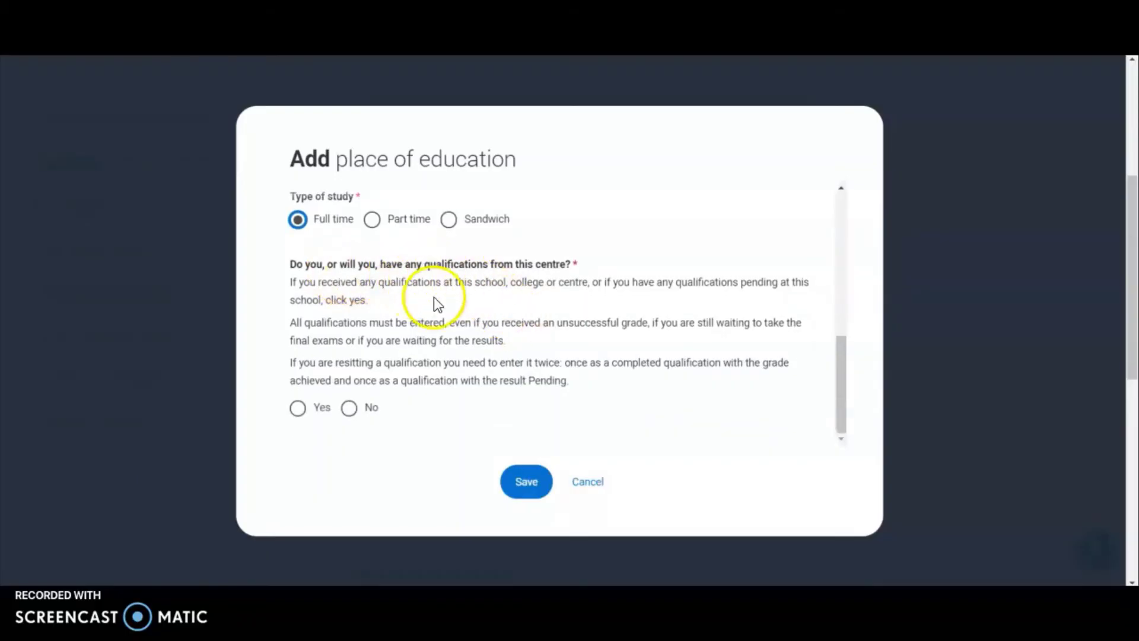
click(298, 409)
click(530, 483)
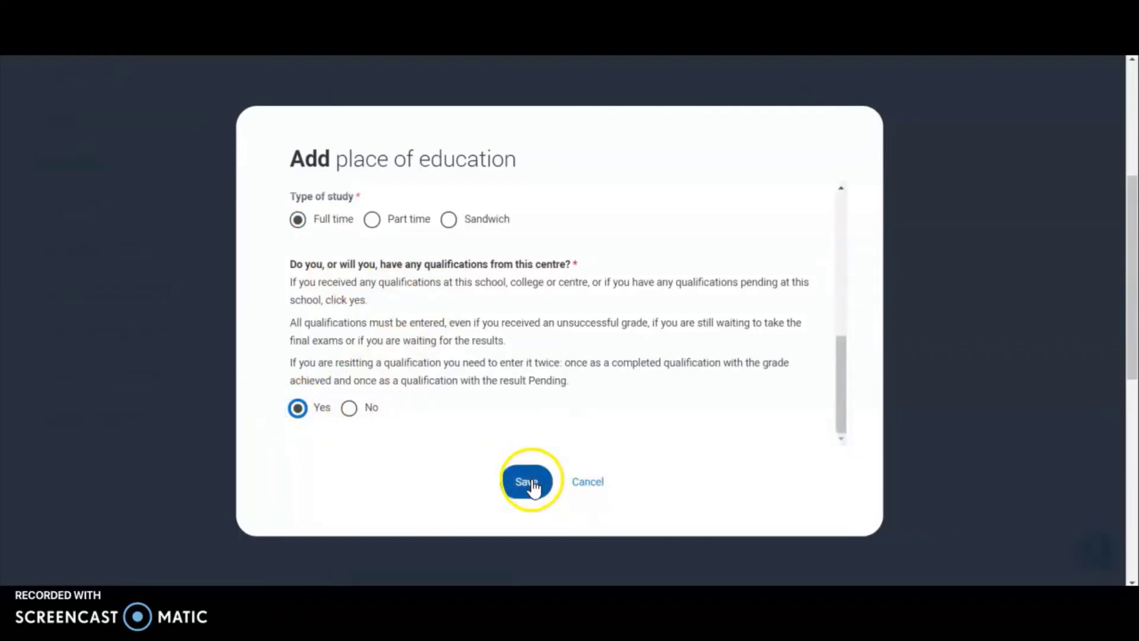
Step: Set the highest level of qualification expected before the course starts to Below honours degree level qualifications
scroll(401, 351, up, 2)
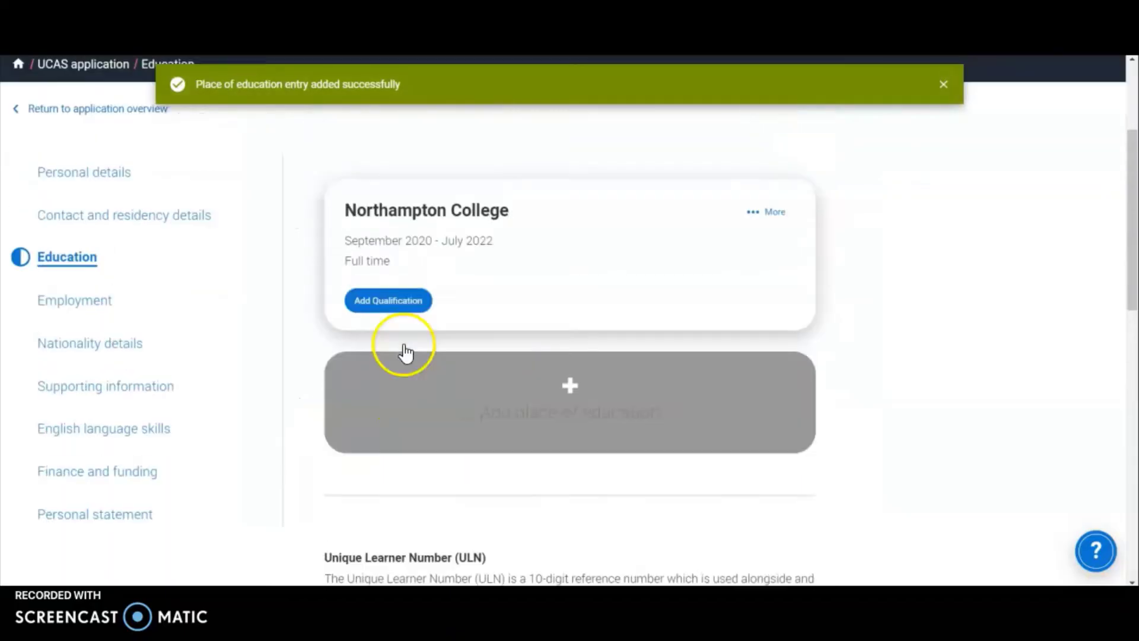
scroll(348, 287, down, 5)
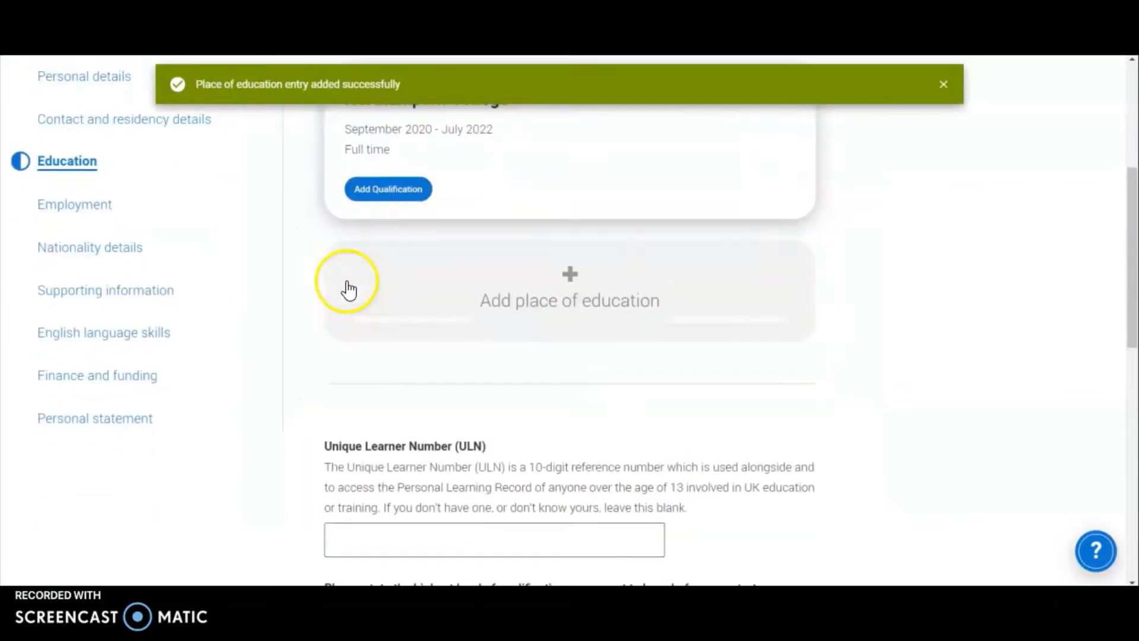
scroll(350, 287, down, 1)
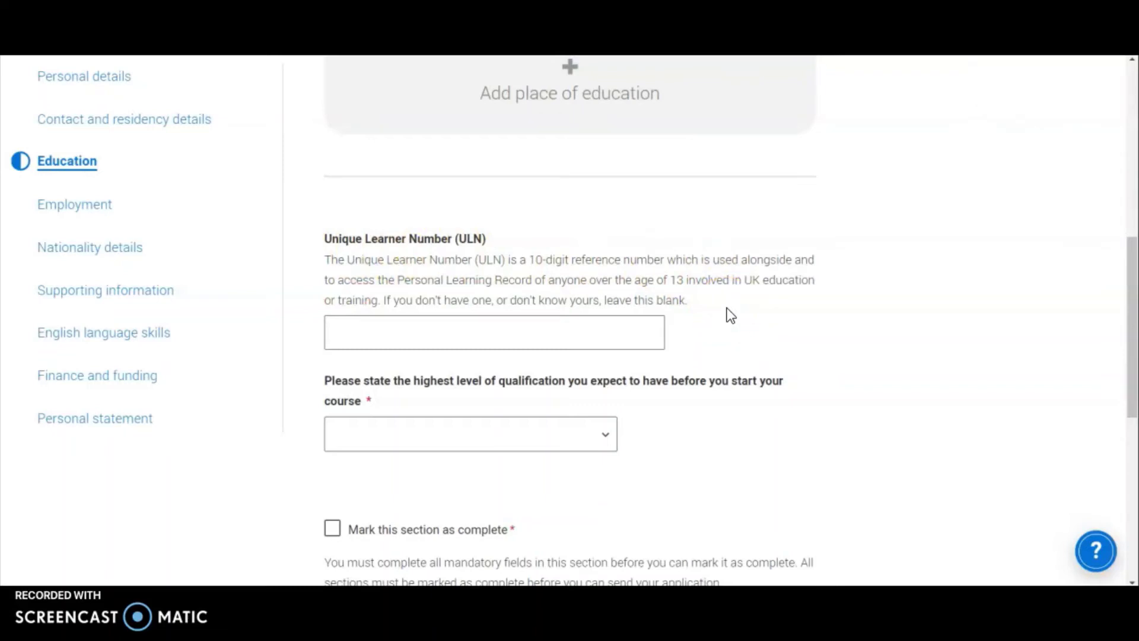
scroll(707, 328, down, 2)
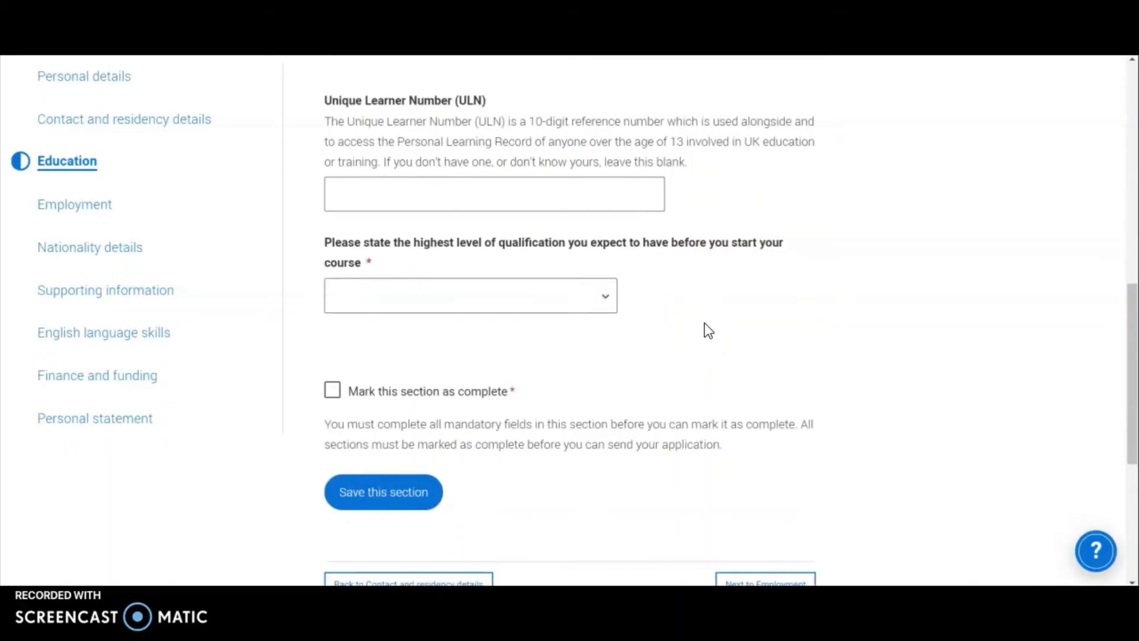
click(511, 291)
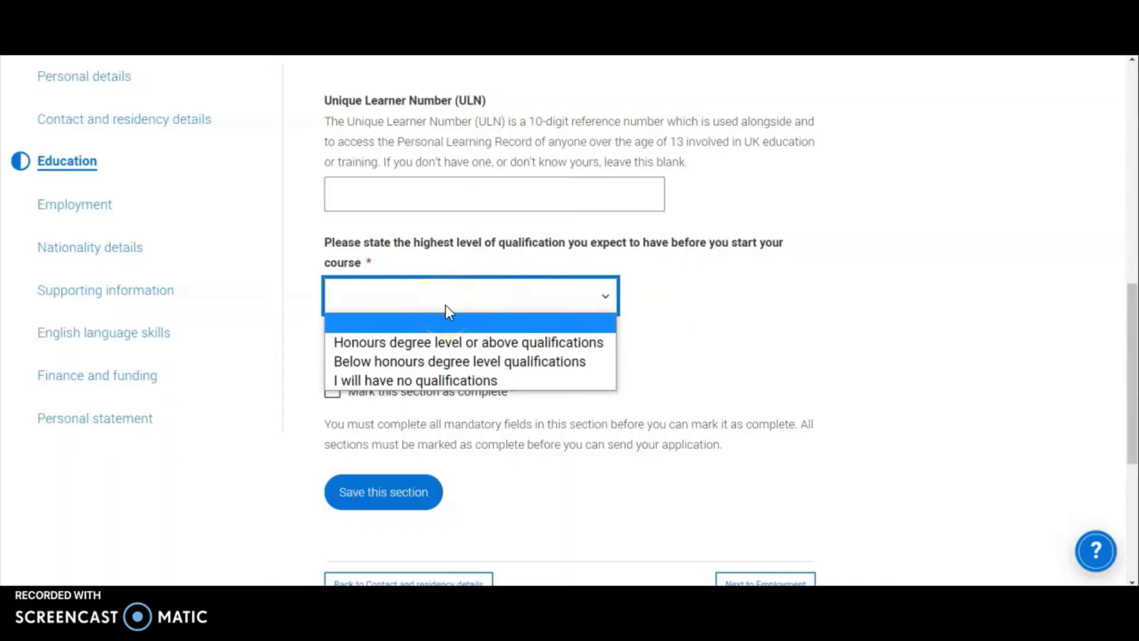
click(425, 362)
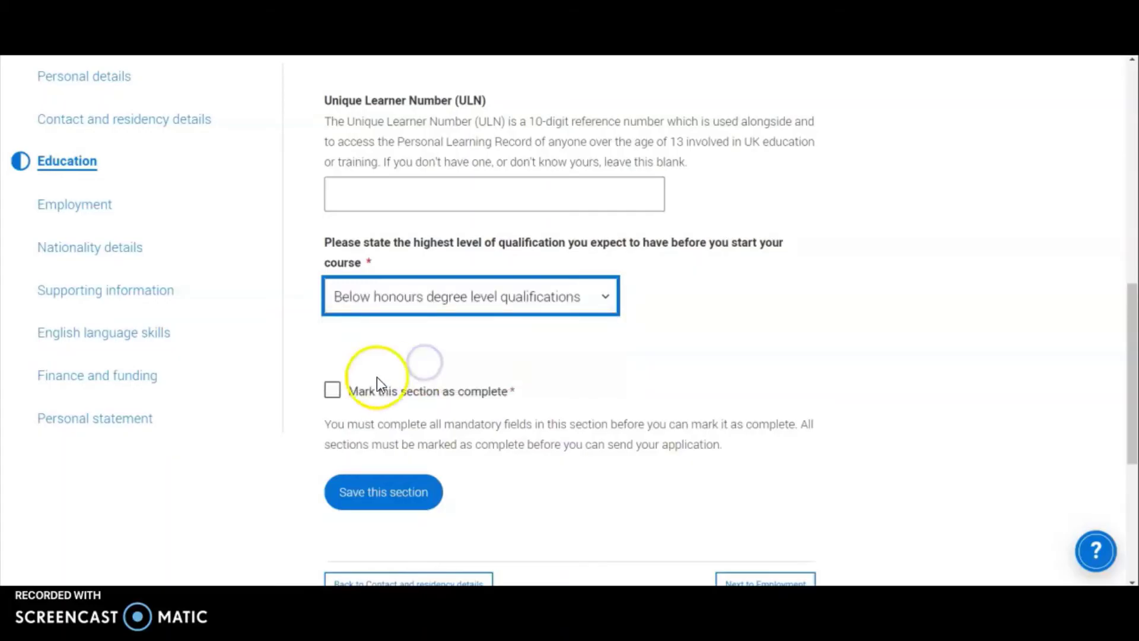
Step: Try to mark the Education section as complete and save it
click(336, 391)
click(394, 491)
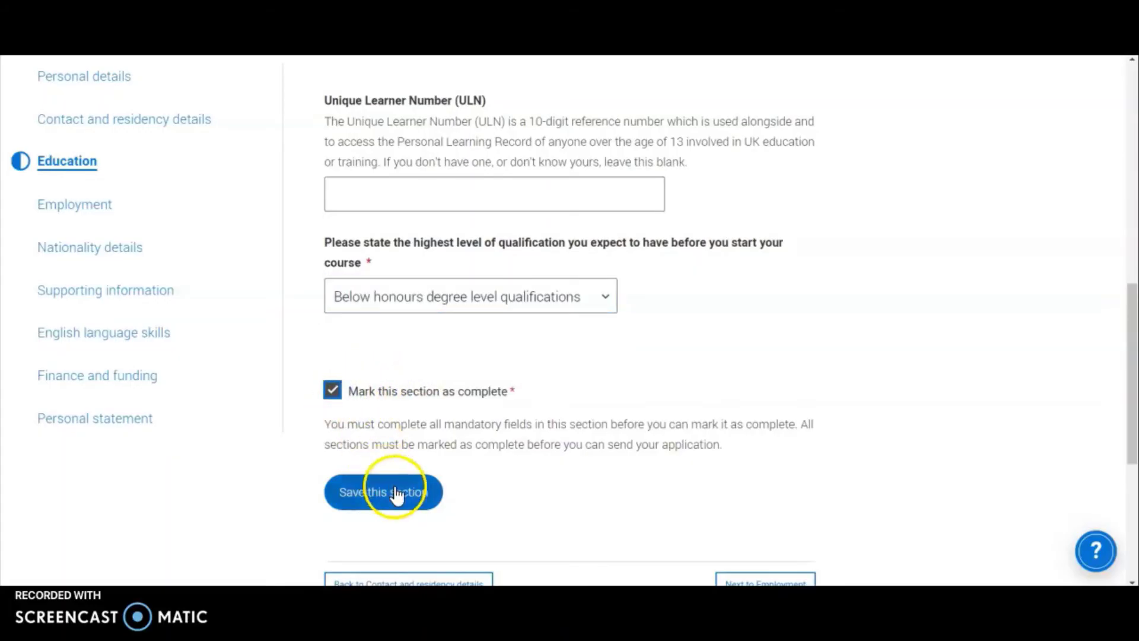
scroll(380, 415, down, 4)
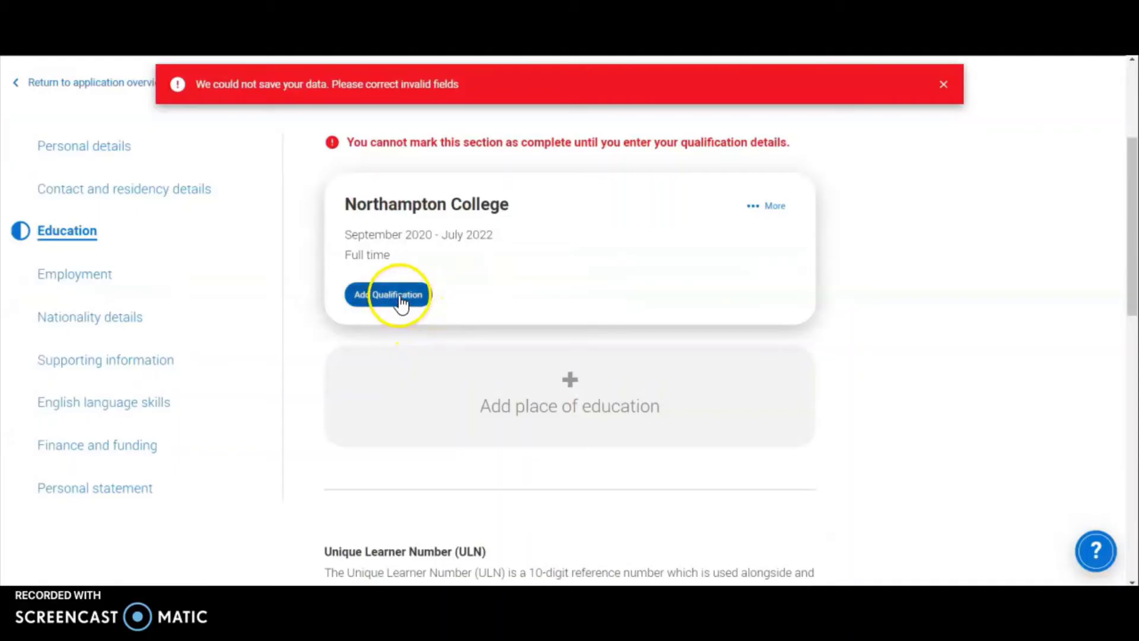
scroll(510, 258, up, 1)
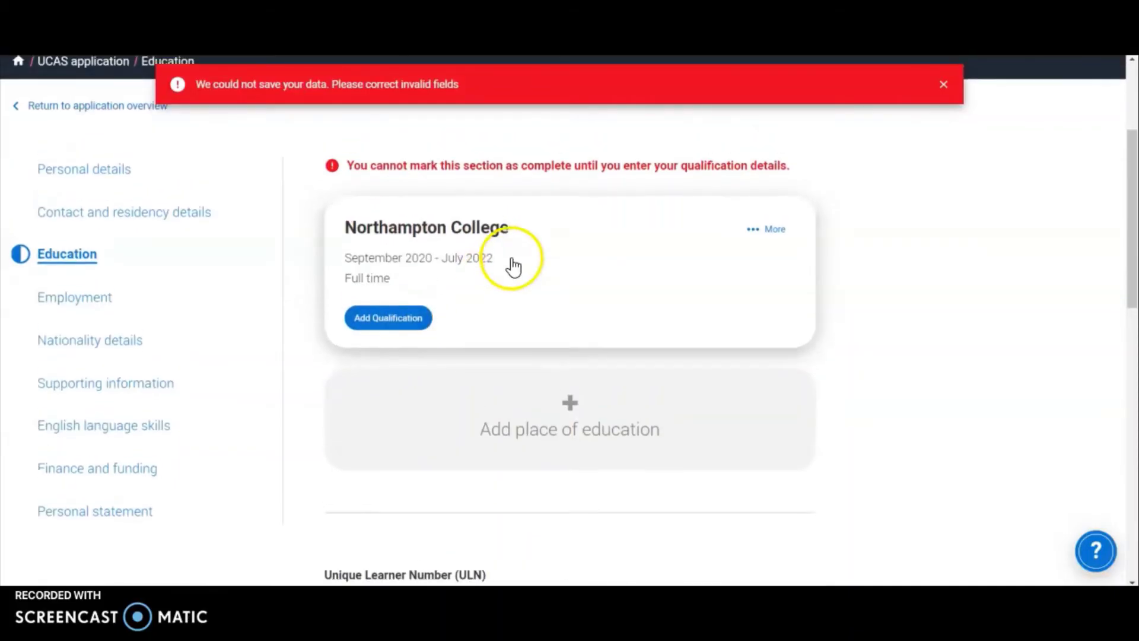
Step: Start adding a qualification to the Northampton College entry, agreeing to leave the page without saving the changes
click(392, 325)
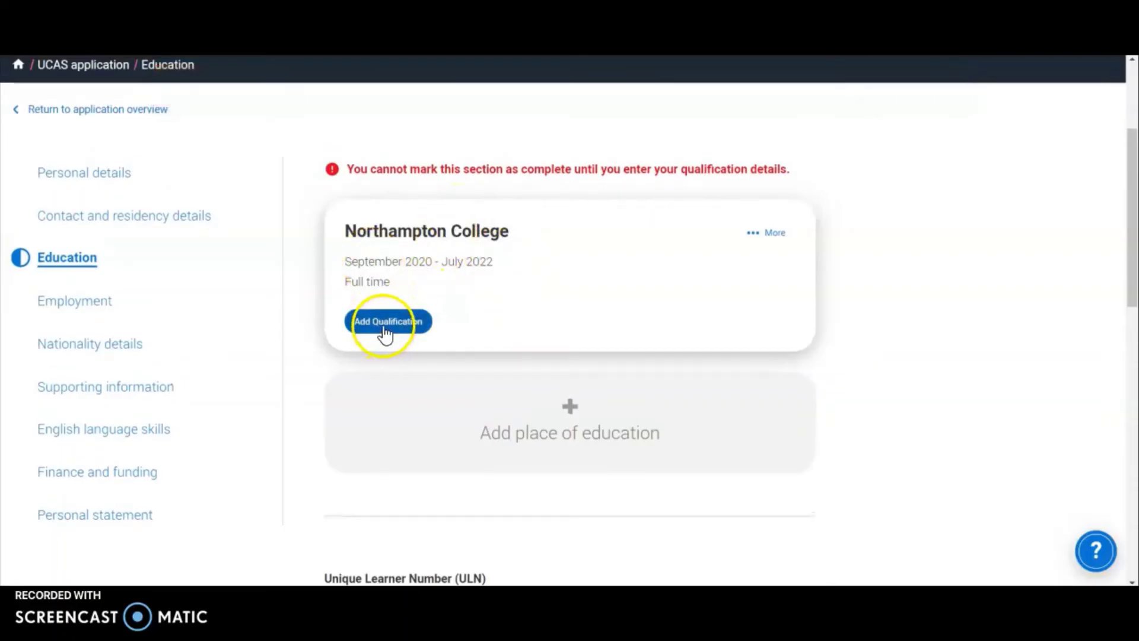
click(385, 331)
click(333, 332)
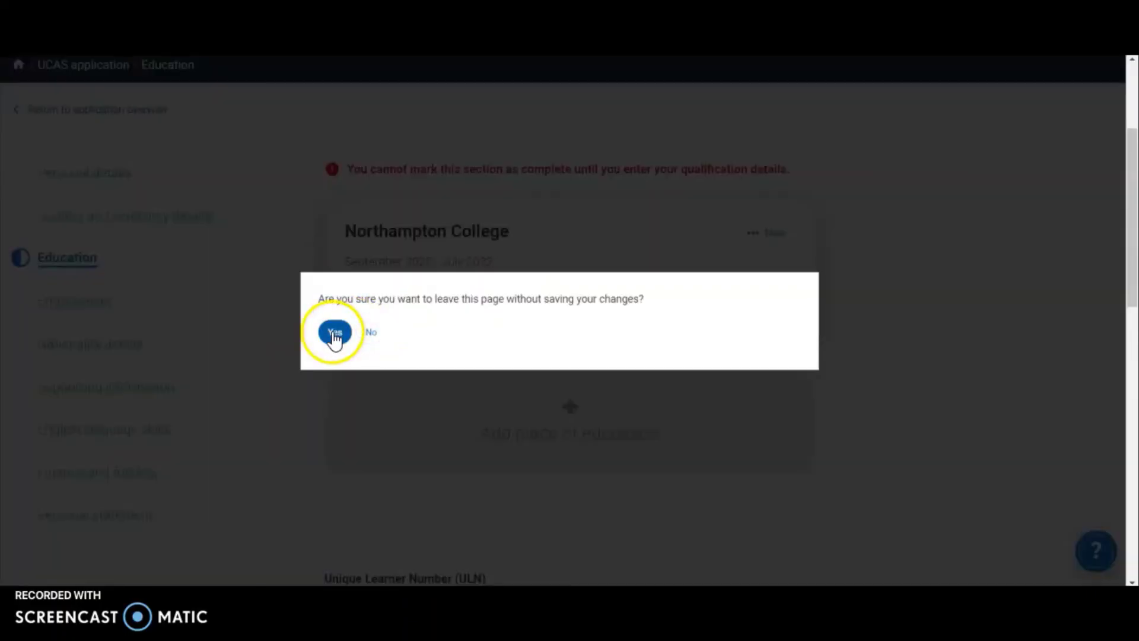
Step: Review the qualifications shortlist and choose Access to HE Diploma (2014 onwards) as the qualification to add
scroll(368, 370, down, 4)
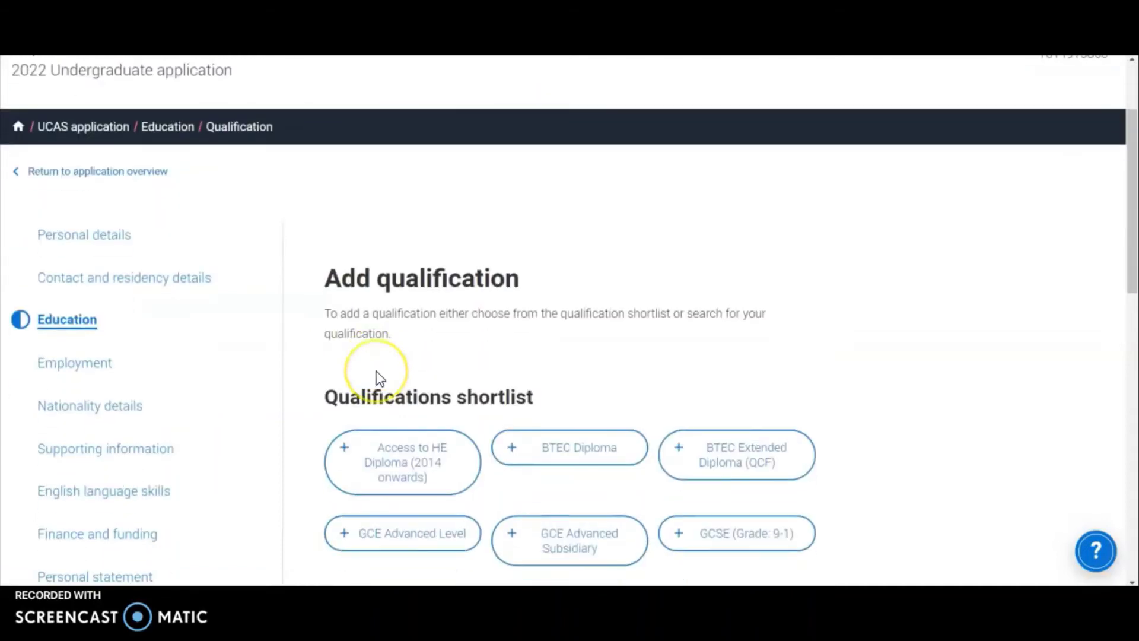
drag(376, 371, 308, 300)
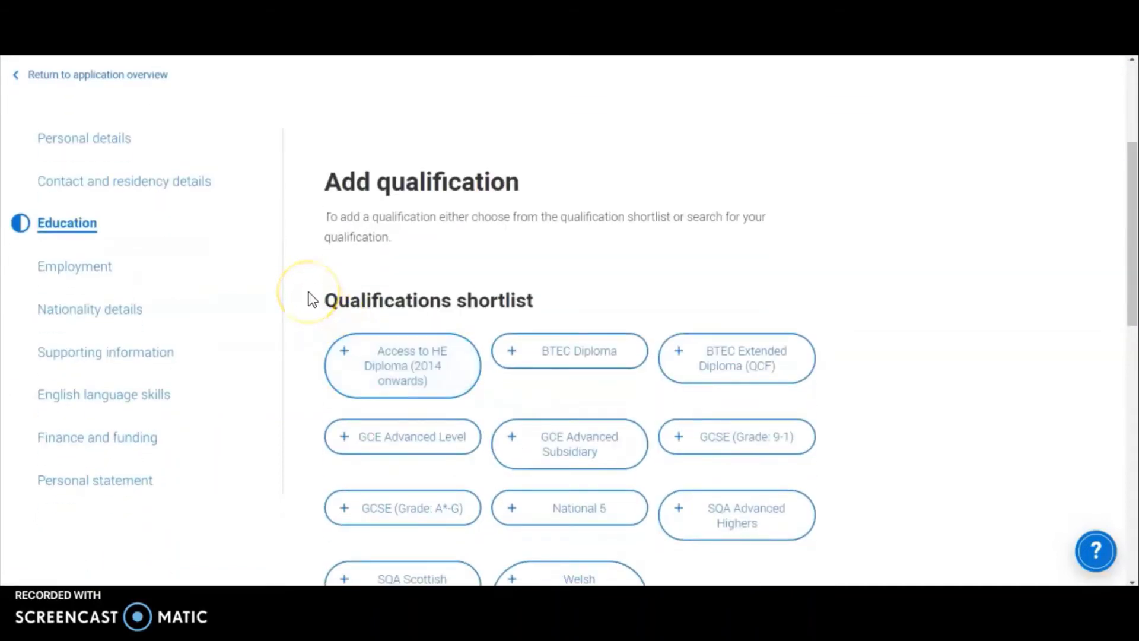
scroll(309, 299, down, 2)
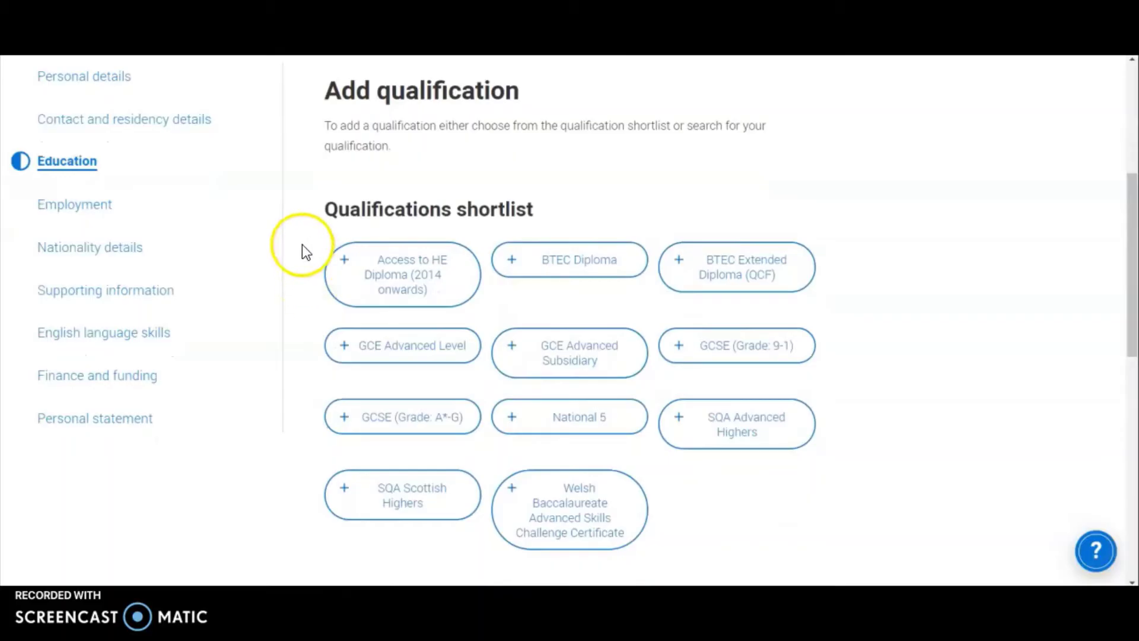
scroll(313, 190, down, 1)
scroll(313, 190, down, 1)
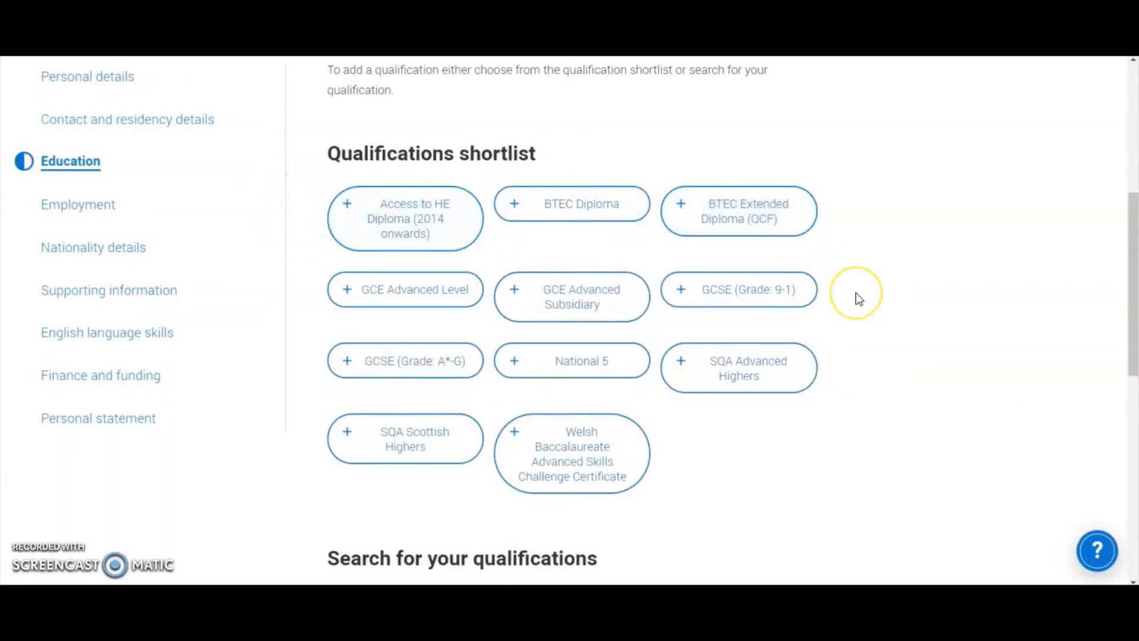
click(708, 298)
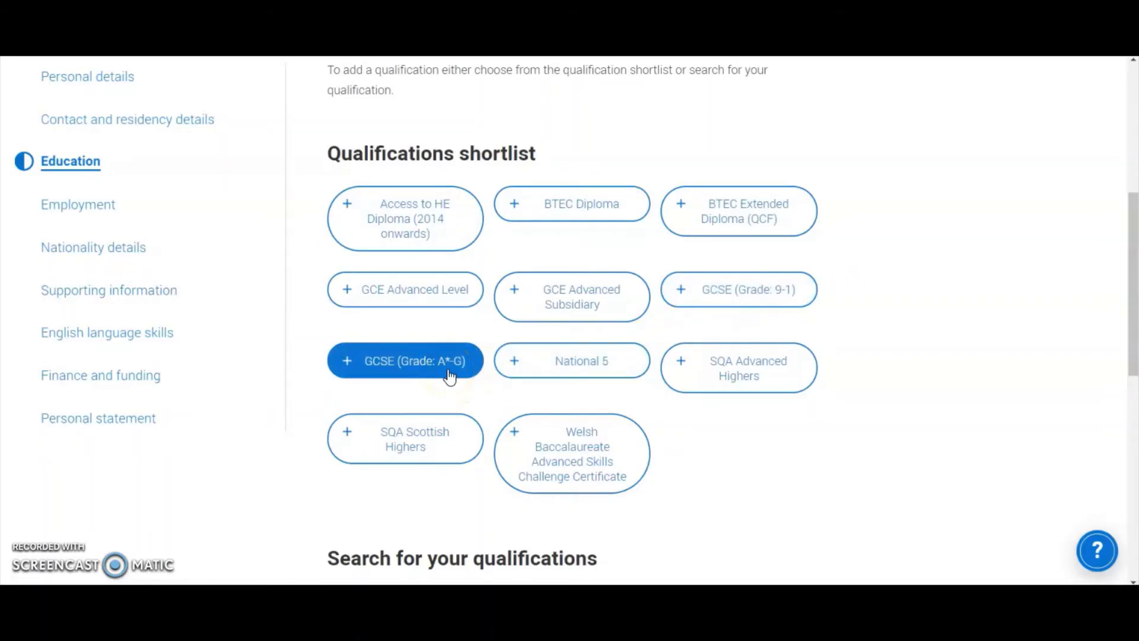
click(730, 293)
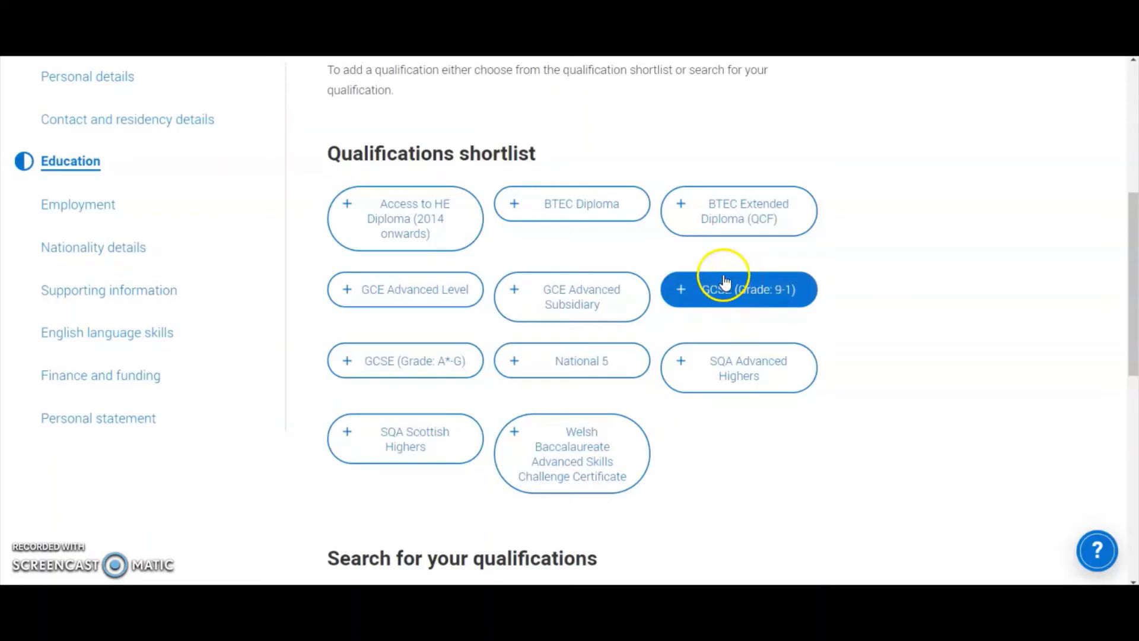
click(413, 229)
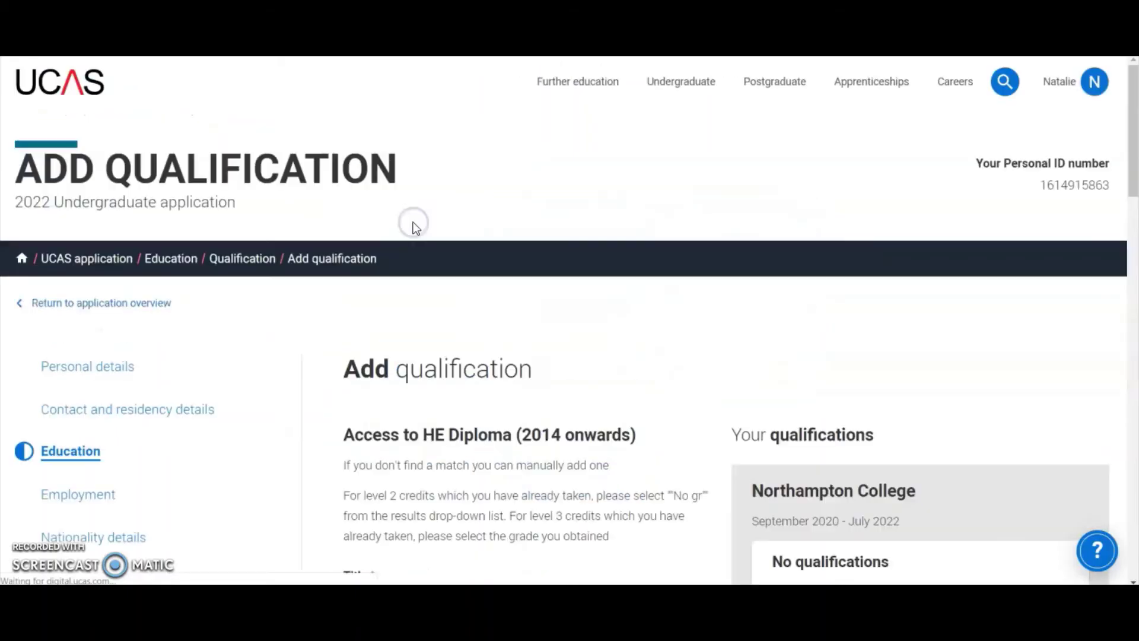
Step: Set the title of the Access to HE Diploma to the listed subject Humanities and Social Science
scroll(465, 374, down, 3)
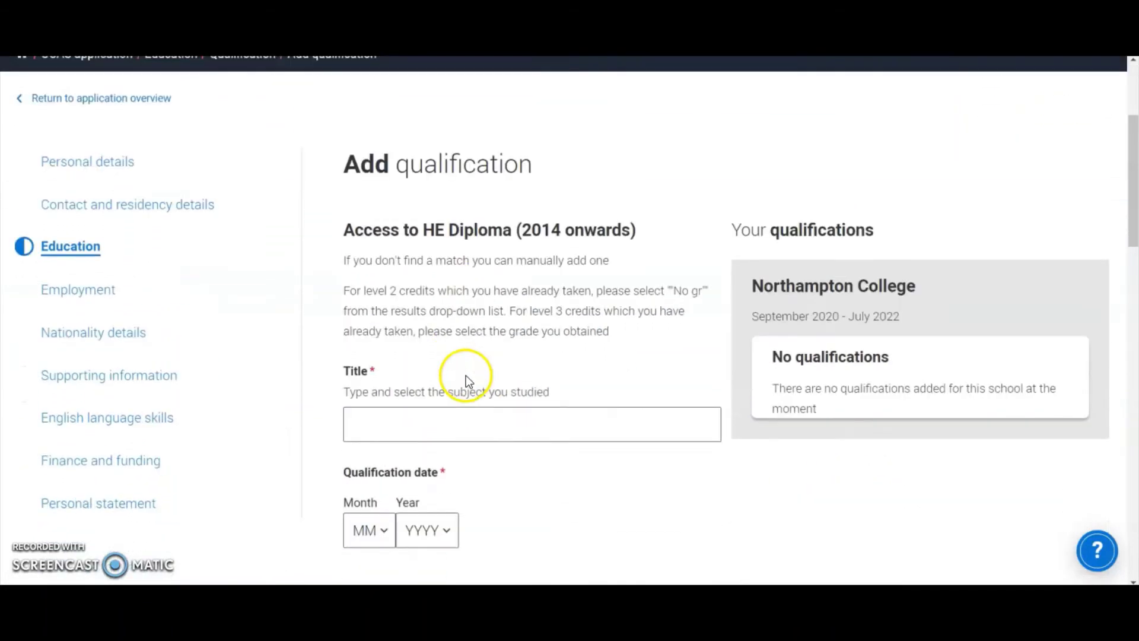
click(436, 367)
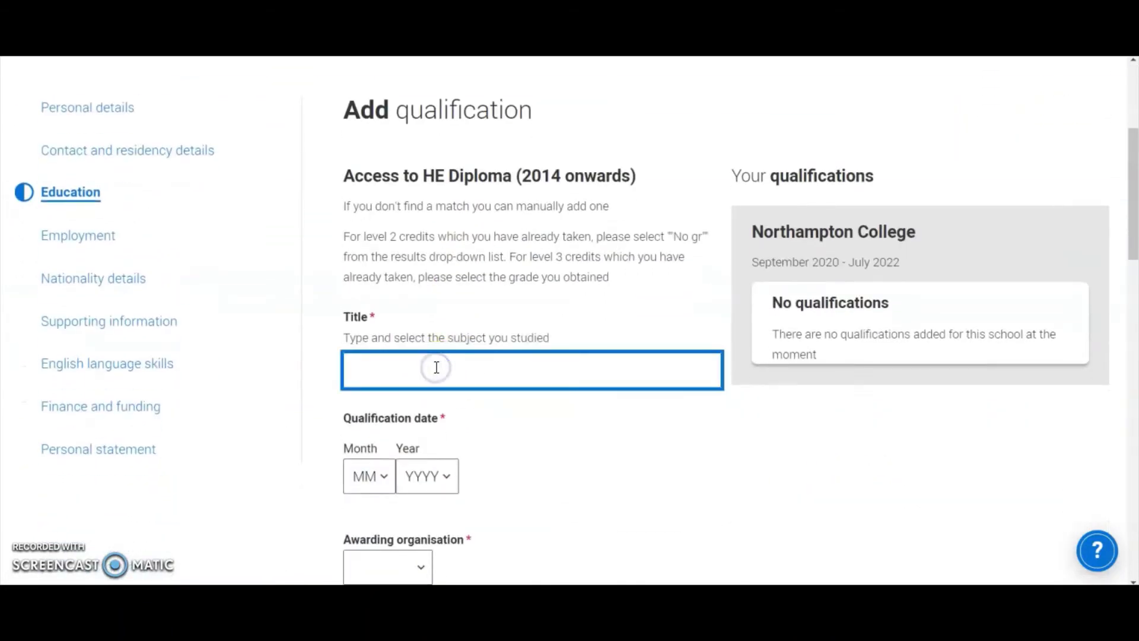
text(Humanities and )
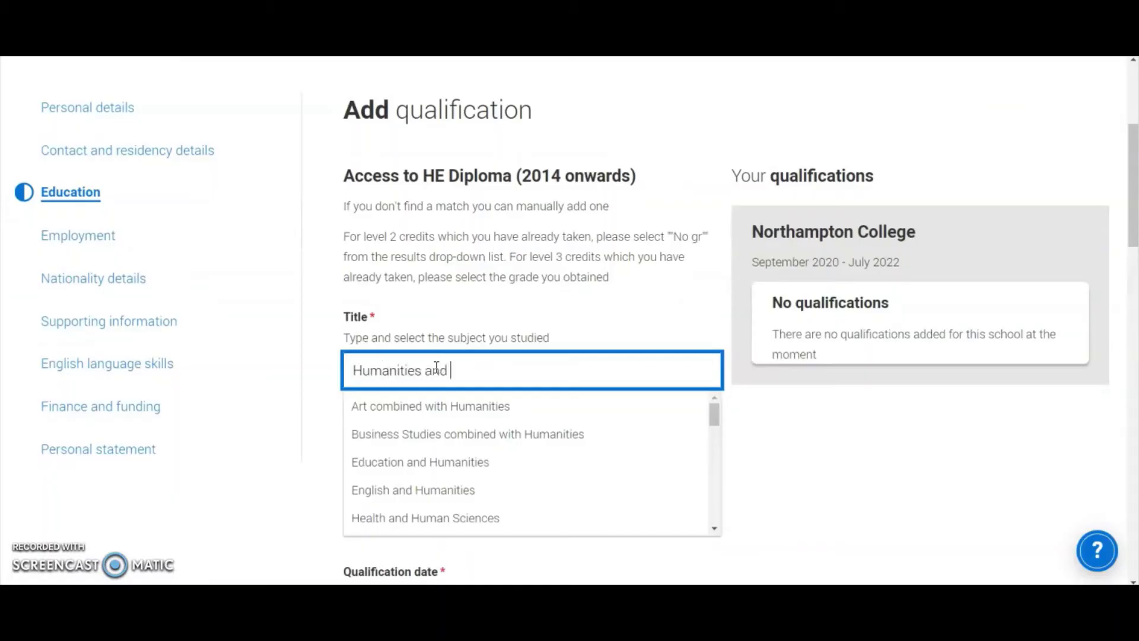
text(Social Science)
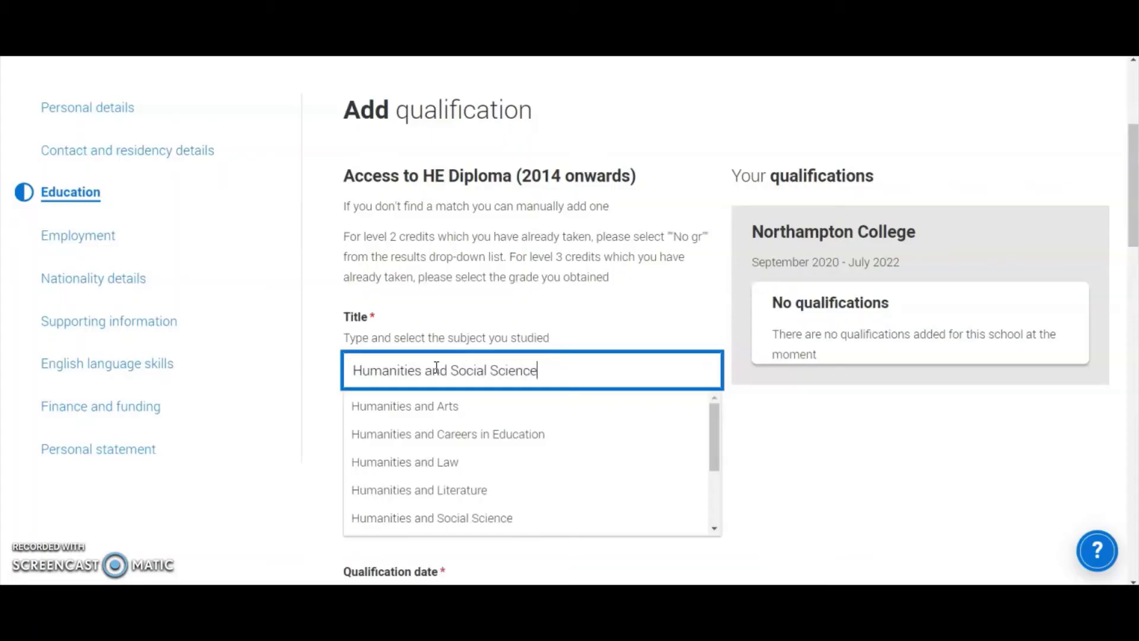
click(440, 403)
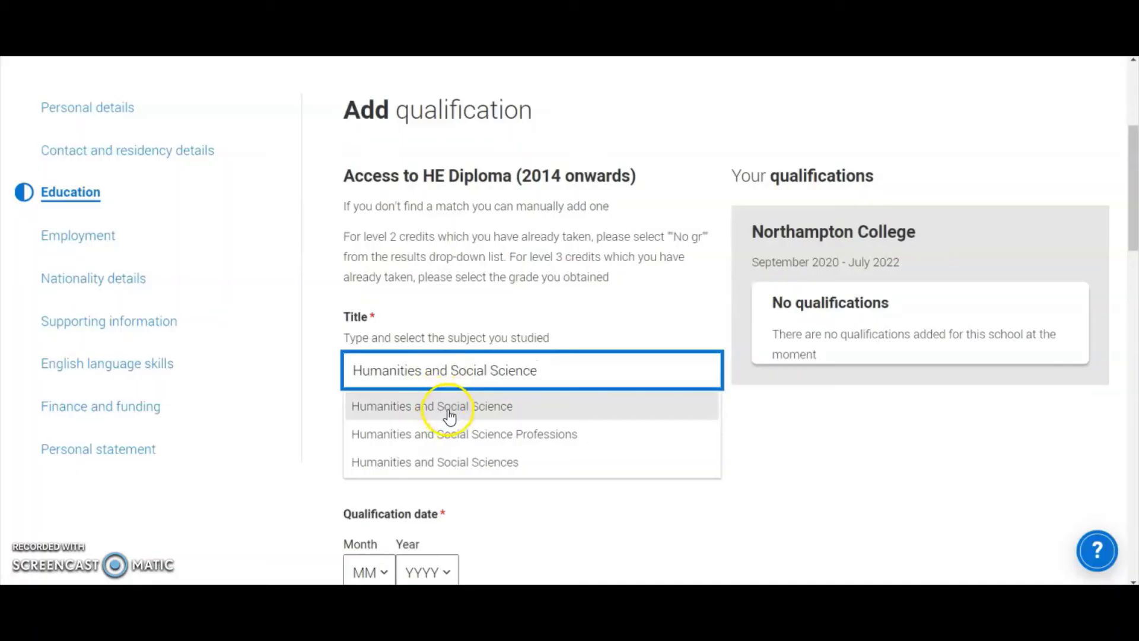
Step: Set the diploma's qualification date to month 07 and year 2022
scroll(447, 410, down, 2)
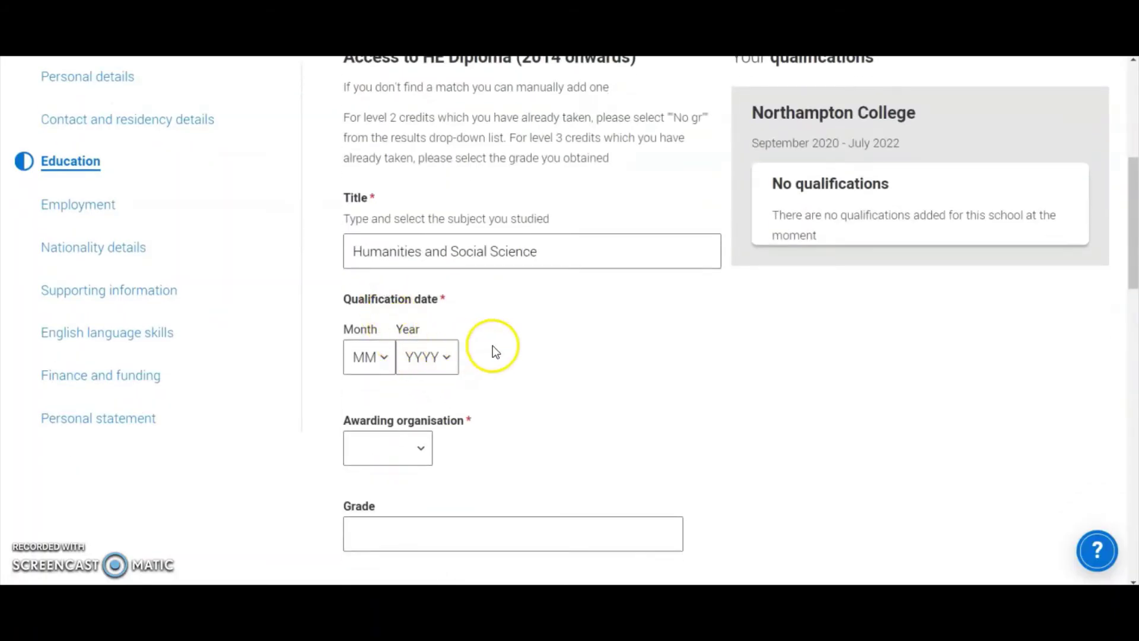
click(382, 356)
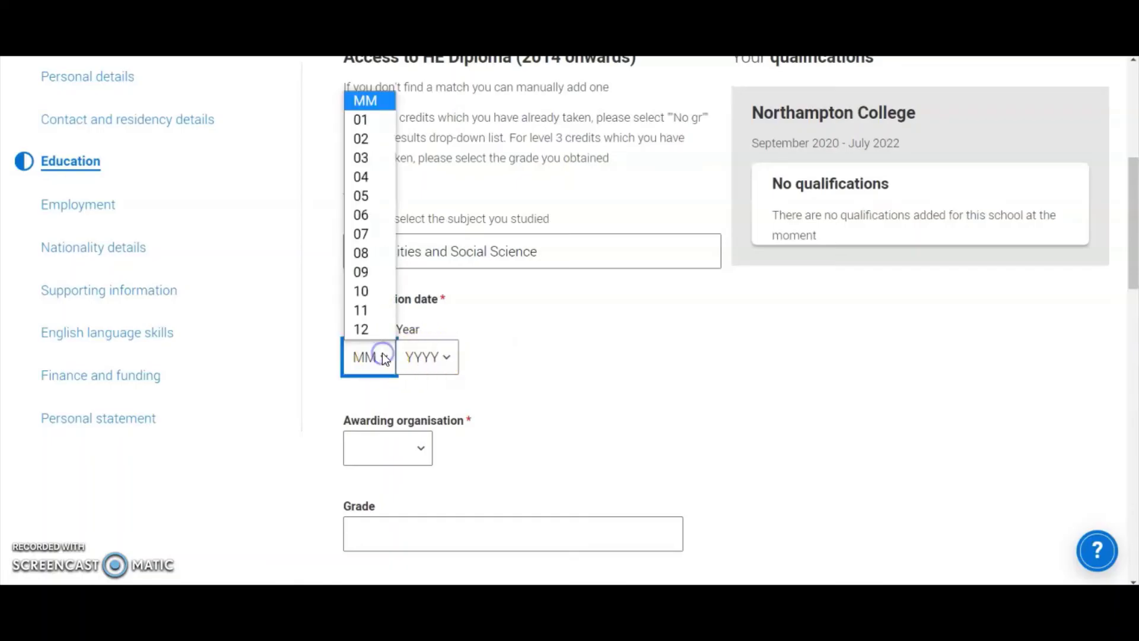
click(371, 233)
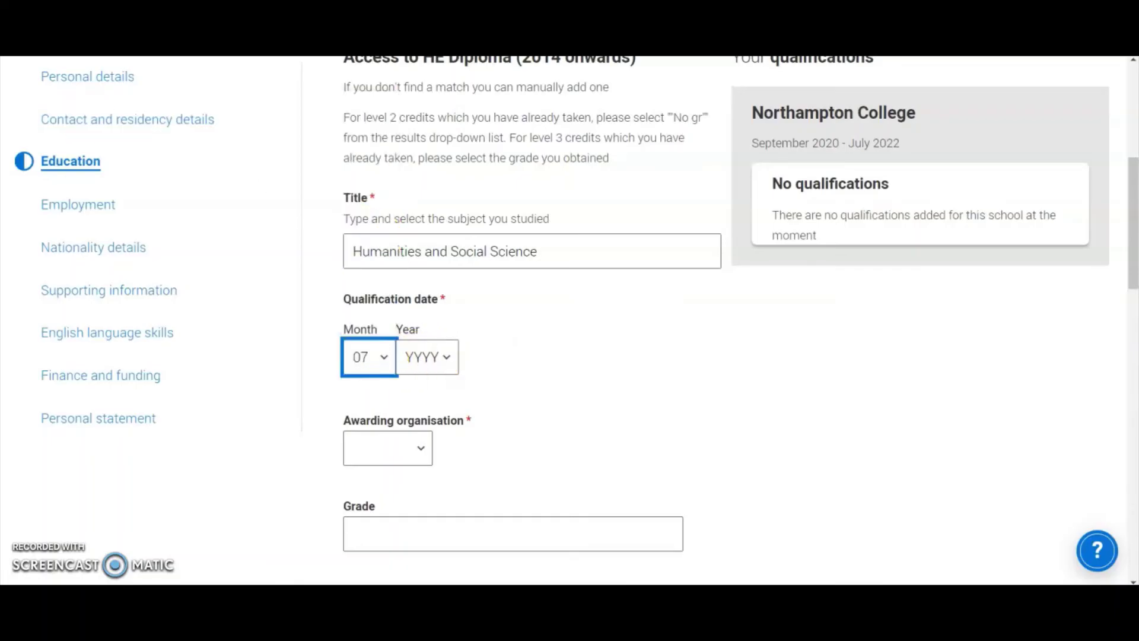
click(451, 358)
key(Down)
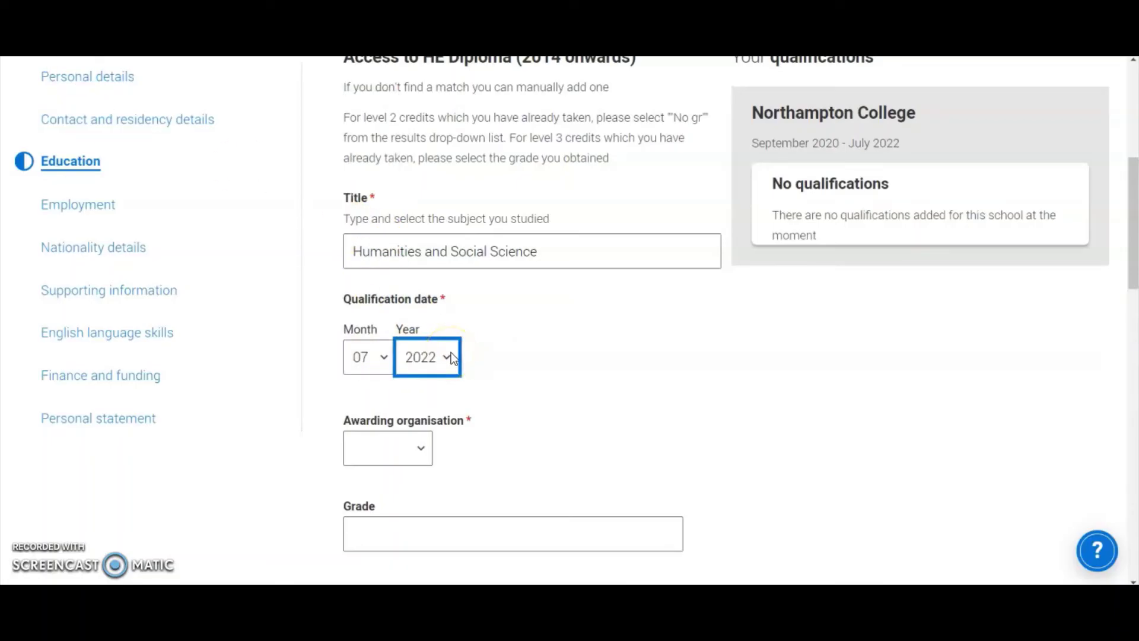
Step: Set the awarding organisation of the Access to HE Diploma to AIM, leaving the grade blank
click(237, 222)
click(419, 451)
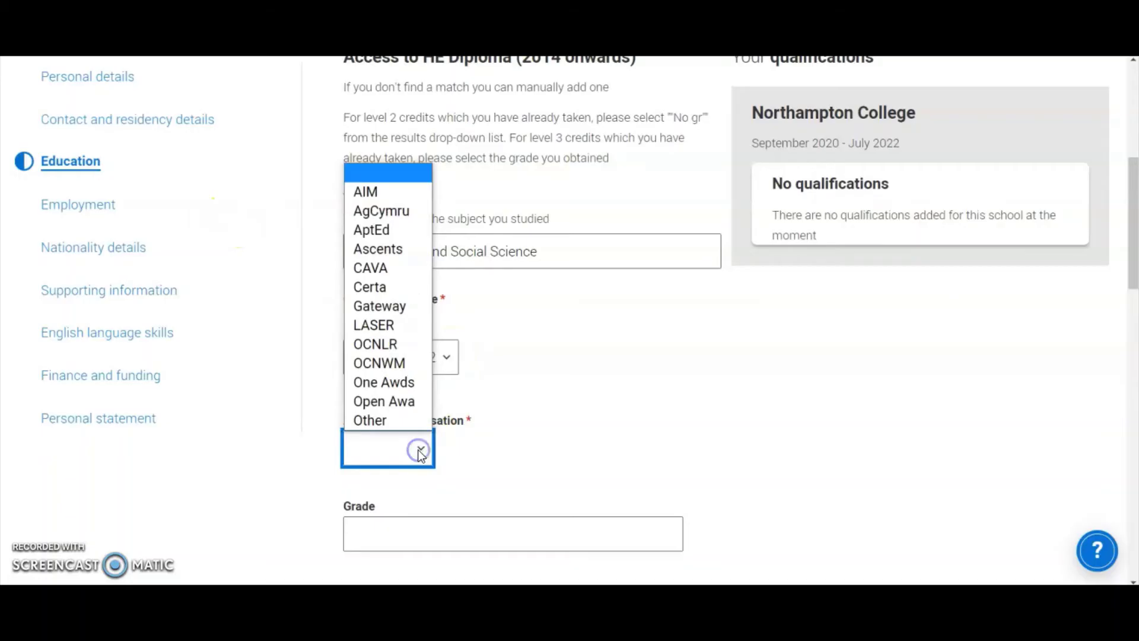
click(403, 196)
scroll(563, 418, down, 4)
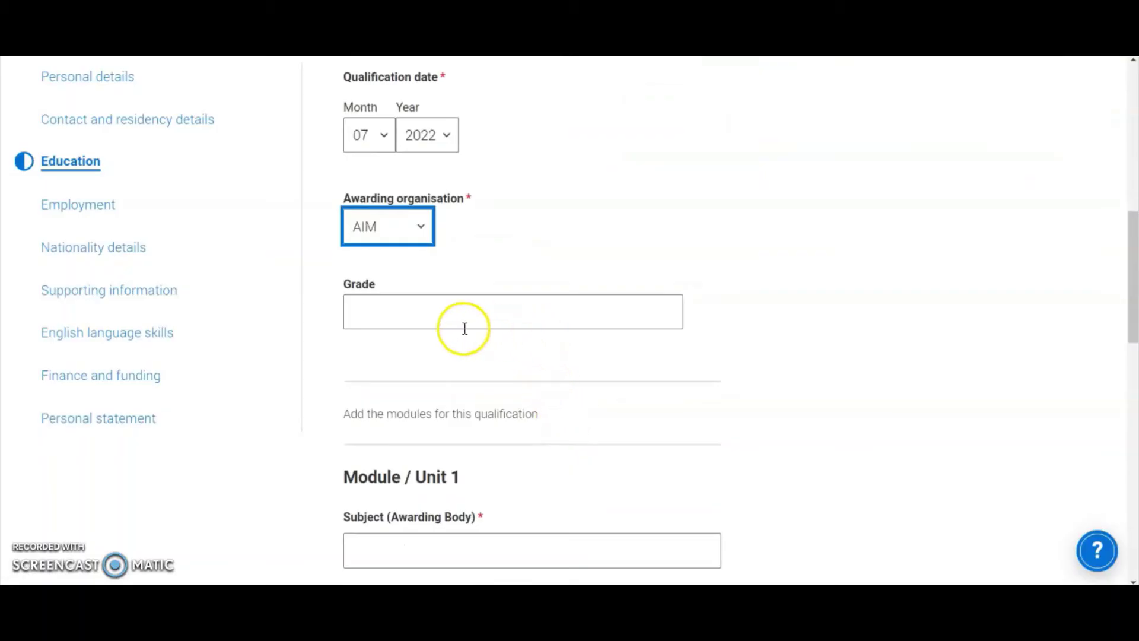
click(323, 304)
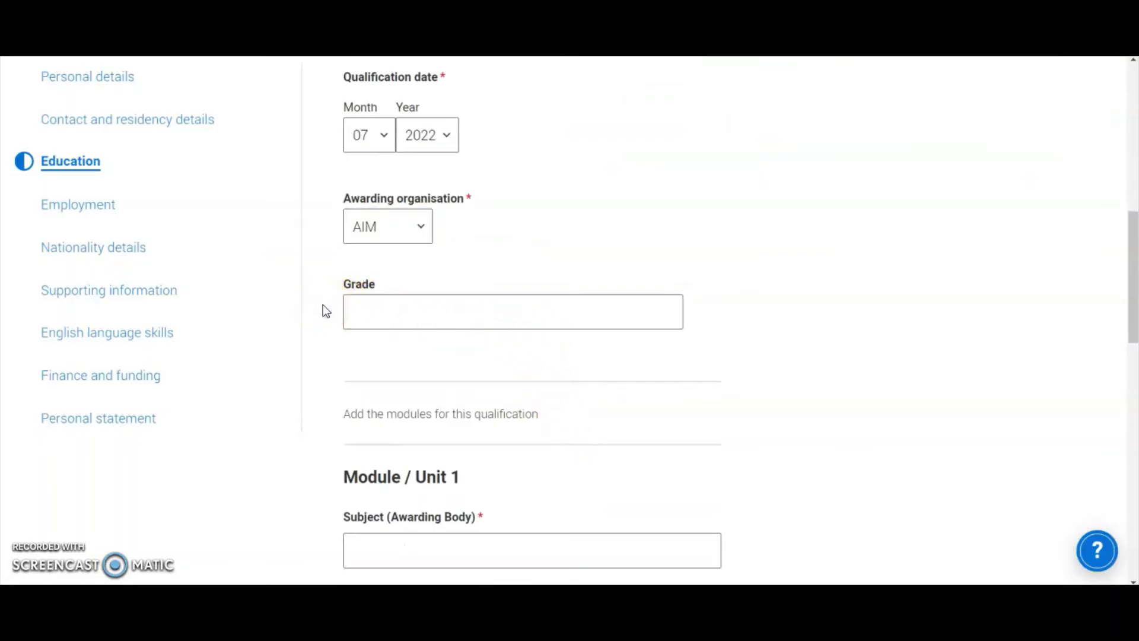
Step: Enter Research and referencing as the subject of Module / Unit 1, with qualification date 07 2022
scroll(323, 304, down, 3)
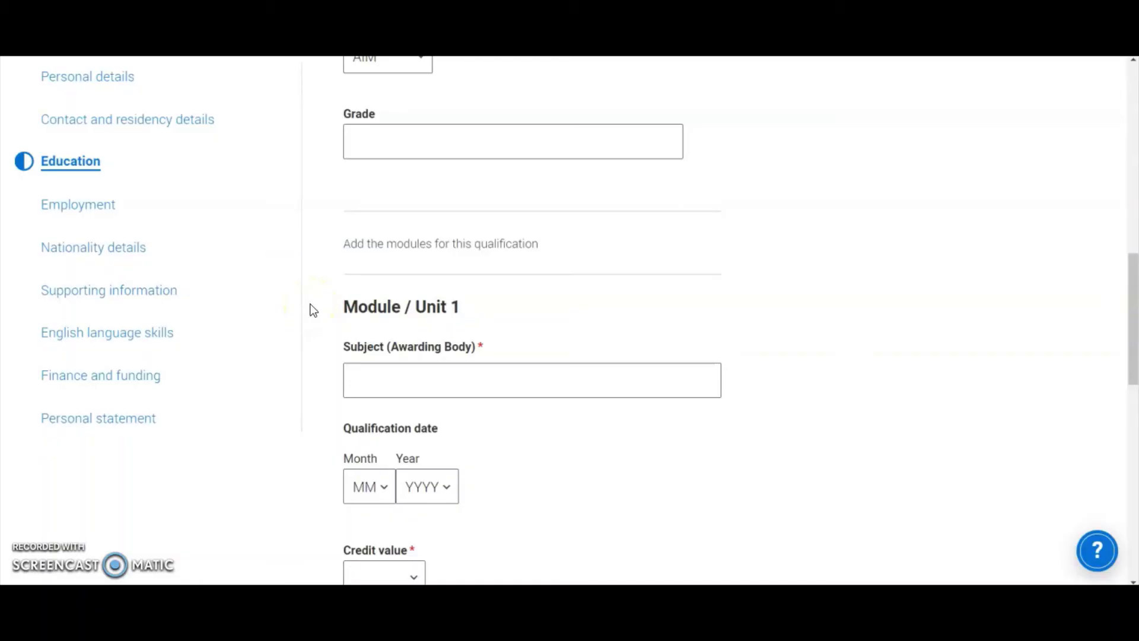
scroll(313, 310, down, 2)
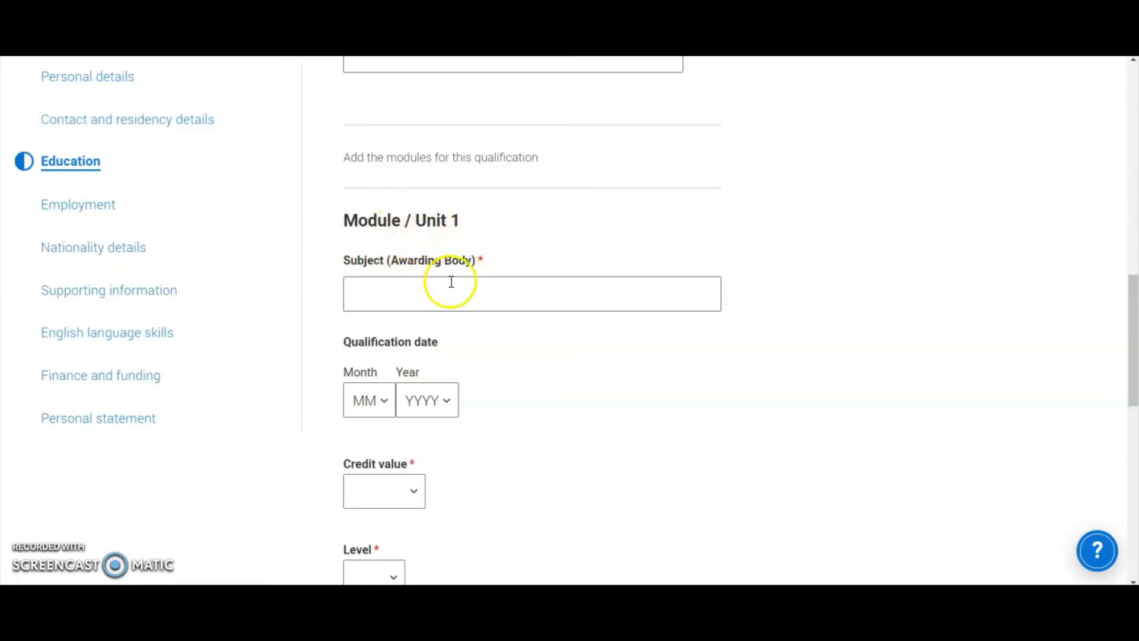
click(434, 290)
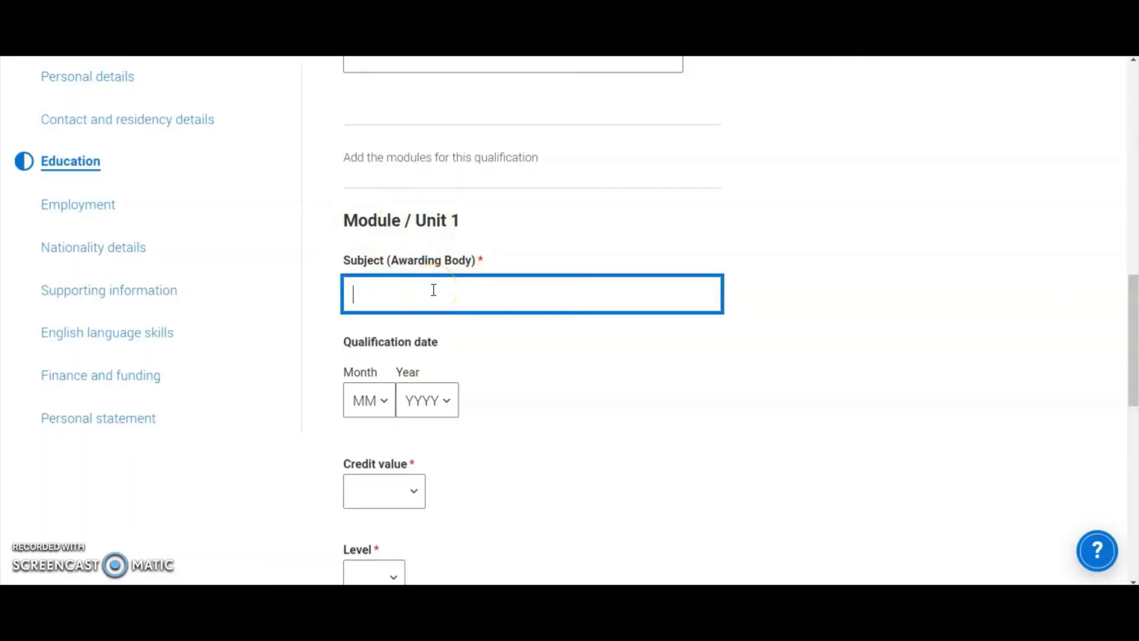
text(Research and referencing)
key(Tab)
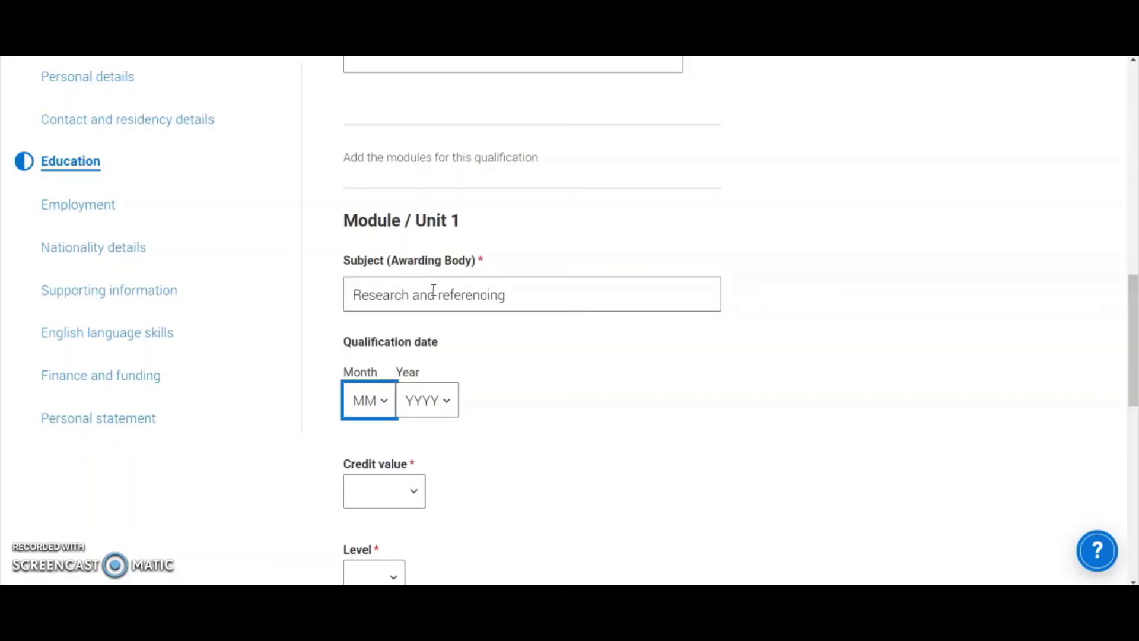
text(07)
key(Tab)
text(2022)
key(Tab)
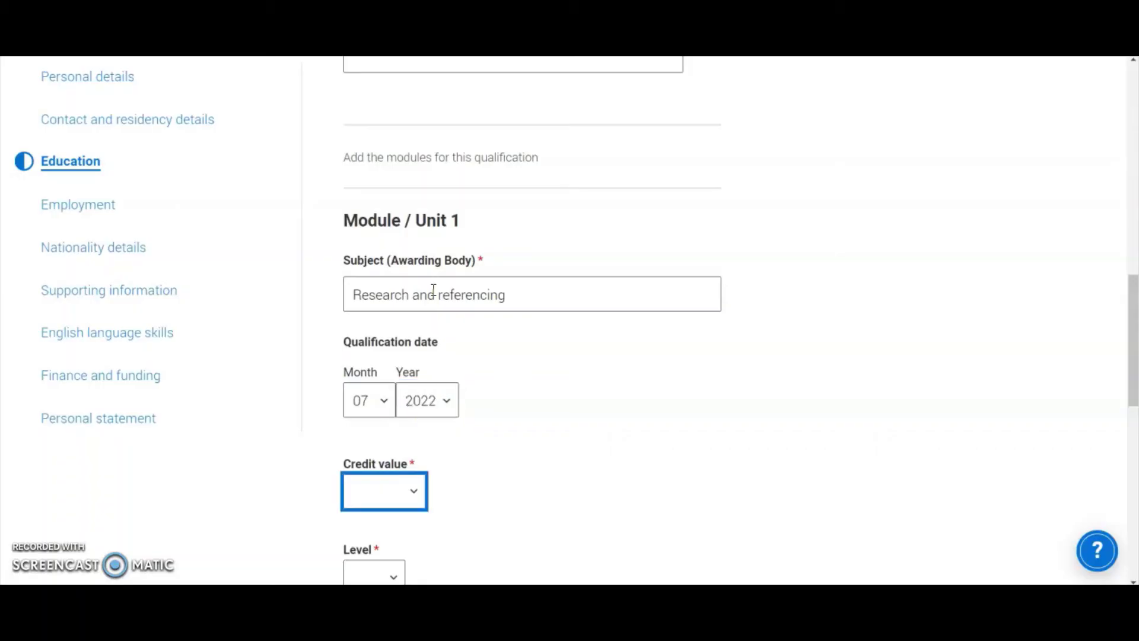
Step: Set Module / Unit 1 to a credit value of 3 Creds, level 3 and grade Pending
text(3 Creds)
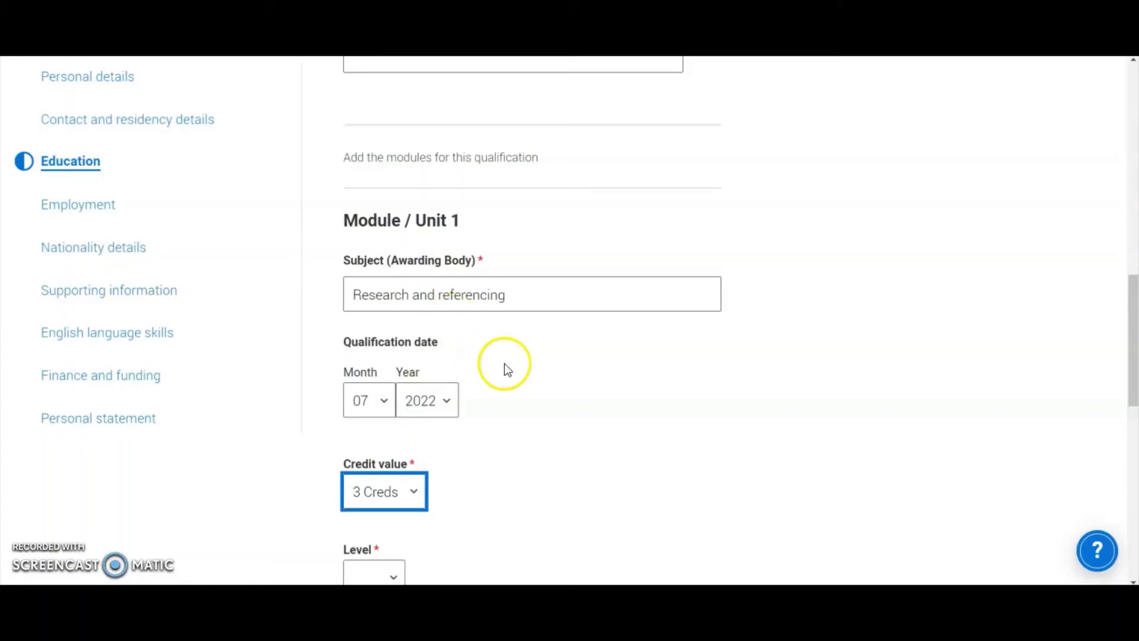
scroll(576, 392, down, 3)
click(396, 366)
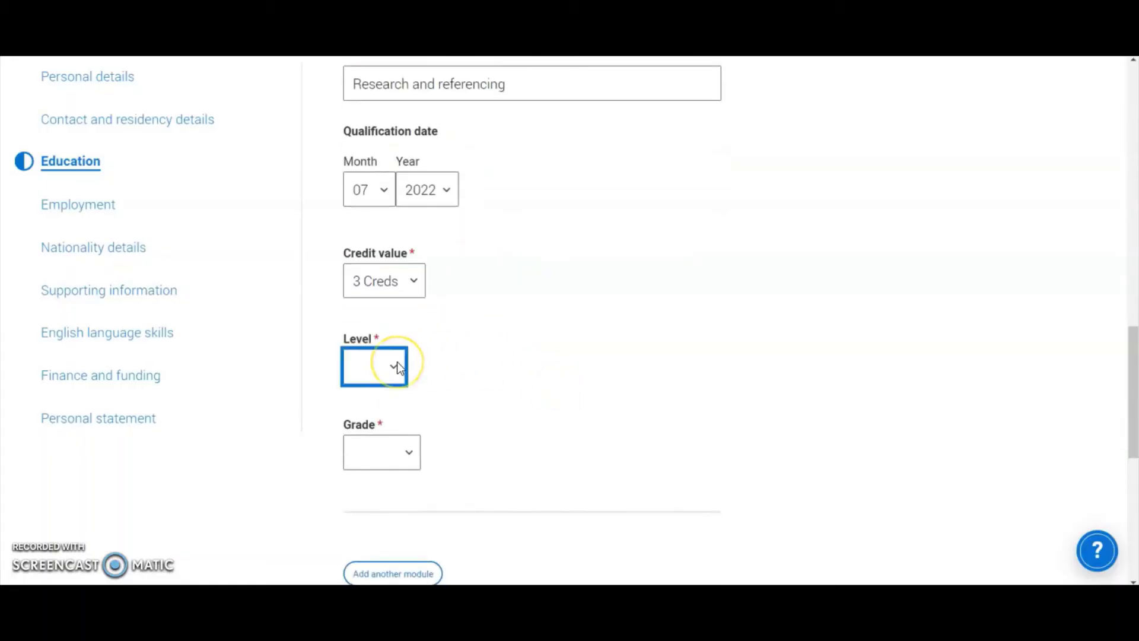
text(1)
key(Down)
key(Down)
key(Tab)
click(406, 451)
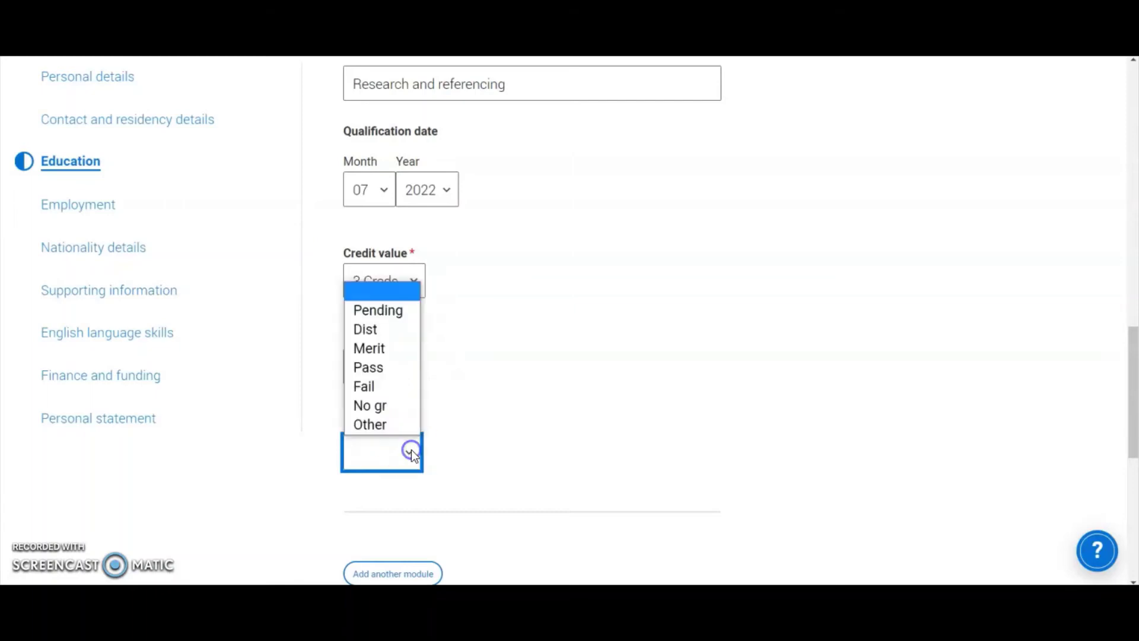
click(387, 319)
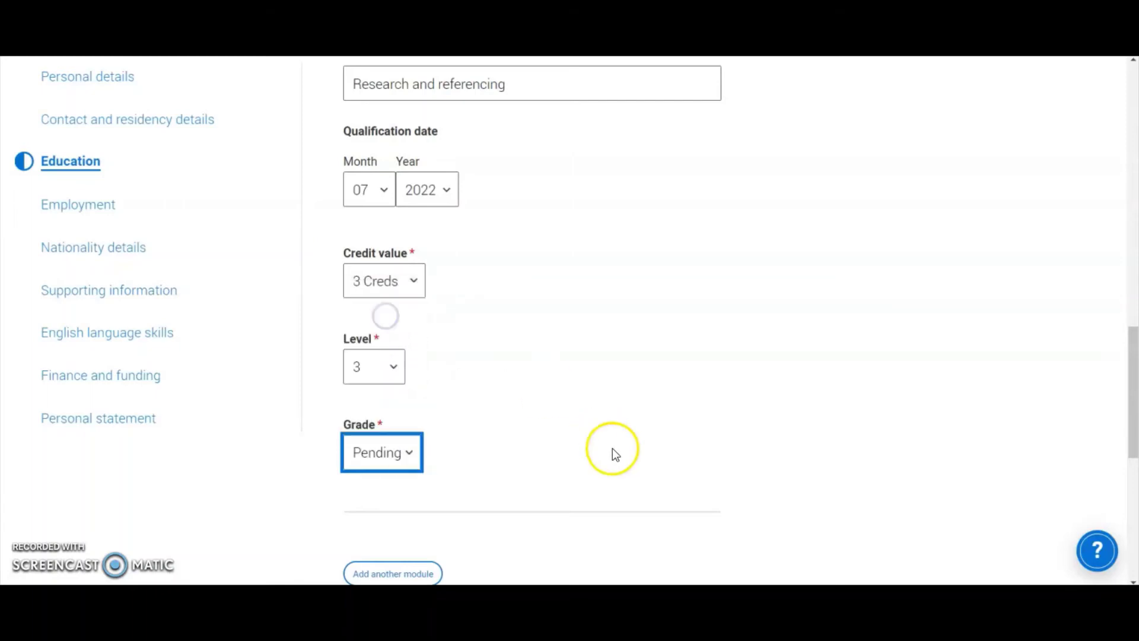
Step: Add a second module to the diploma and look over its subject, date, credit value, level and grade fields
scroll(611, 450, down, 3)
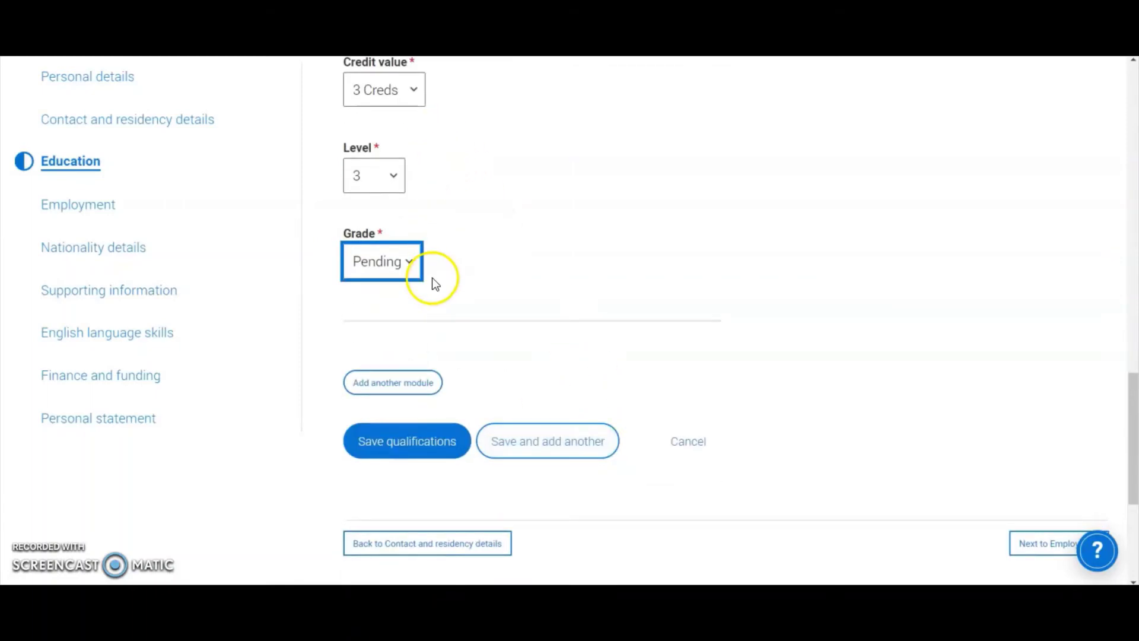
click(398, 385)
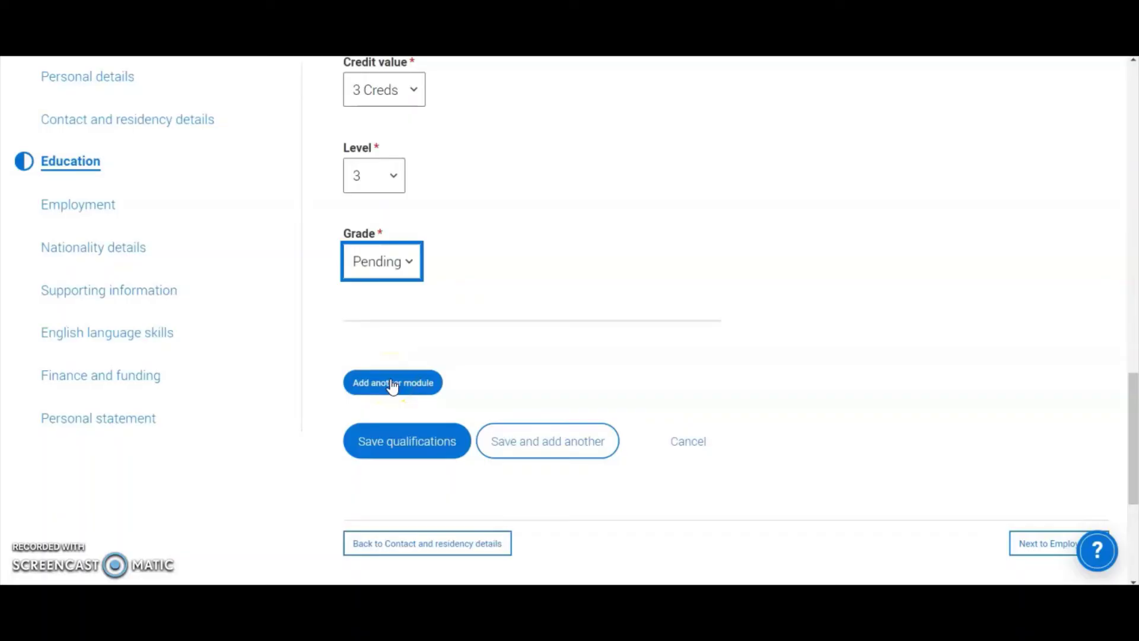
click(392, 384)
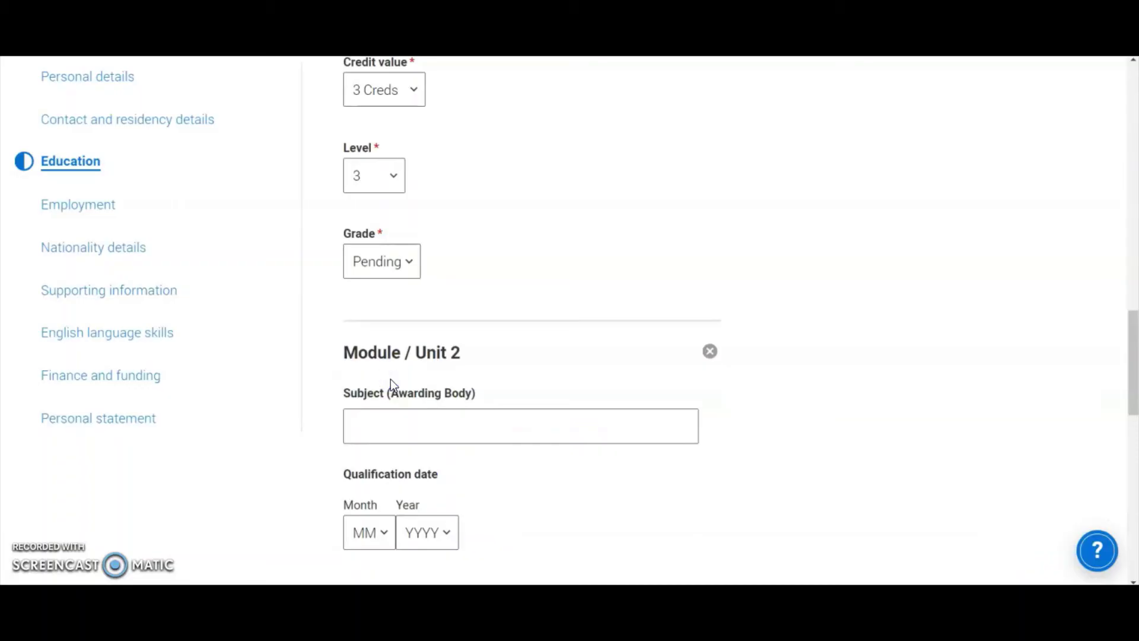
scroll(391, 379, down, 2)
click(385, 324)
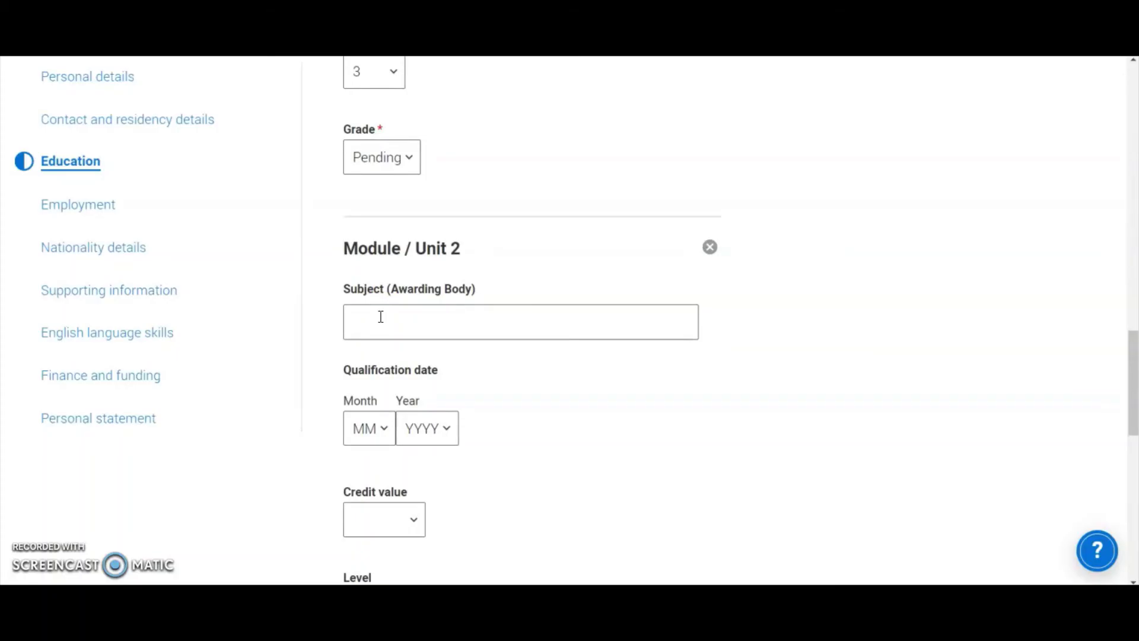
scroll(381, 316, down, 2)
click(405, 425)
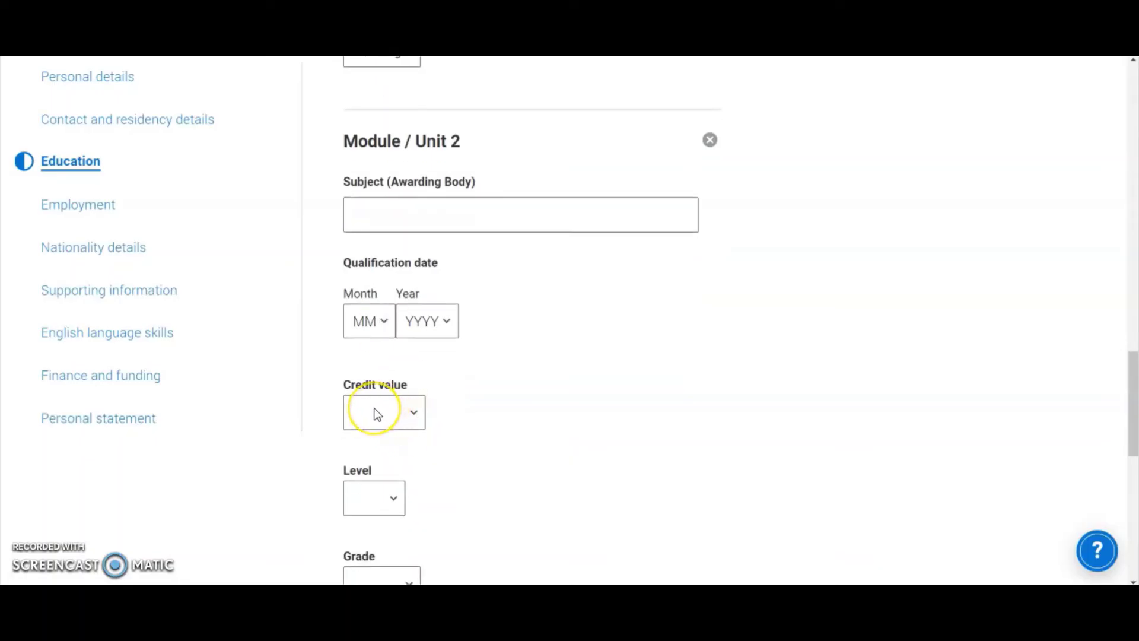
scroll(377, 414, down, 1)
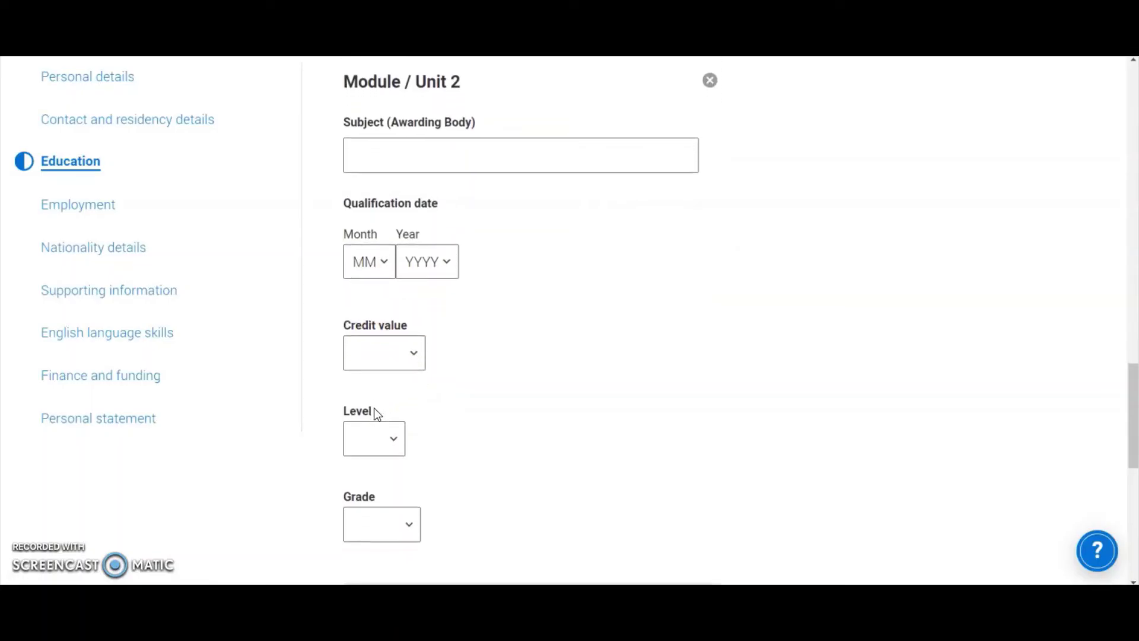
scroll(361, 430, down, 1)
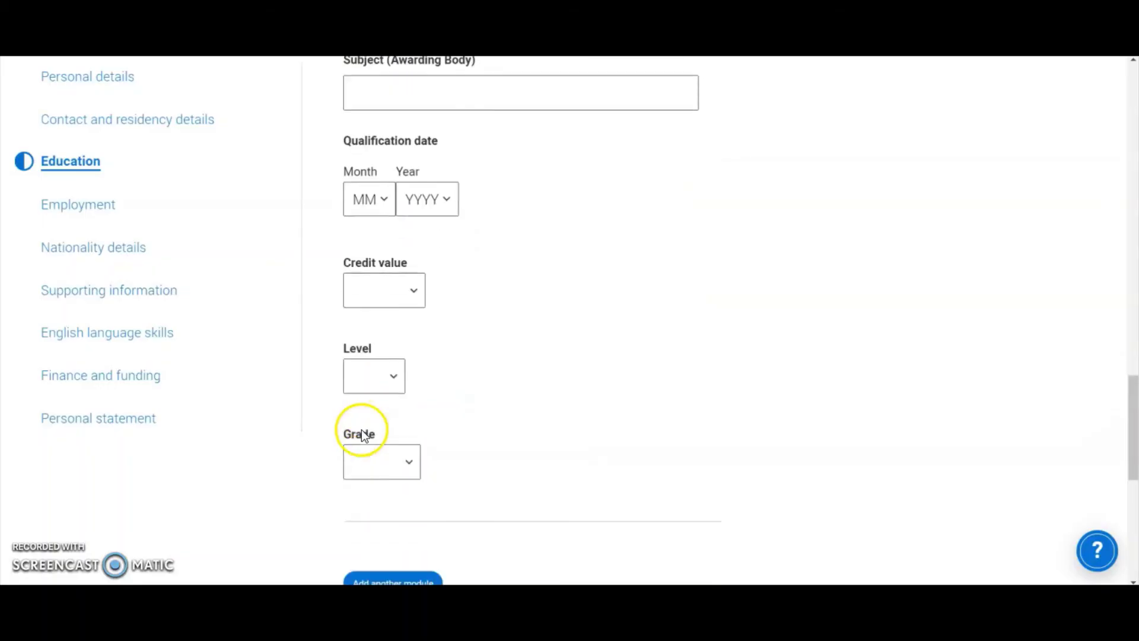
scroll(350, 404, down, 2)
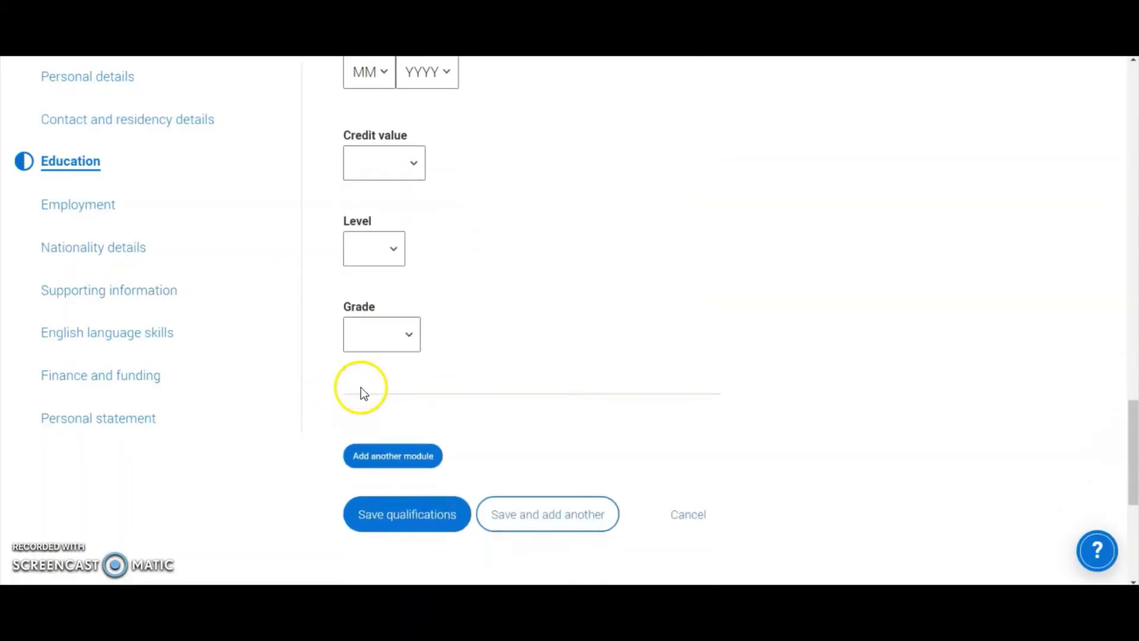
Step: Save the Access to HE Diploma qualification and review its entry under Northampton College
click(413, 521)
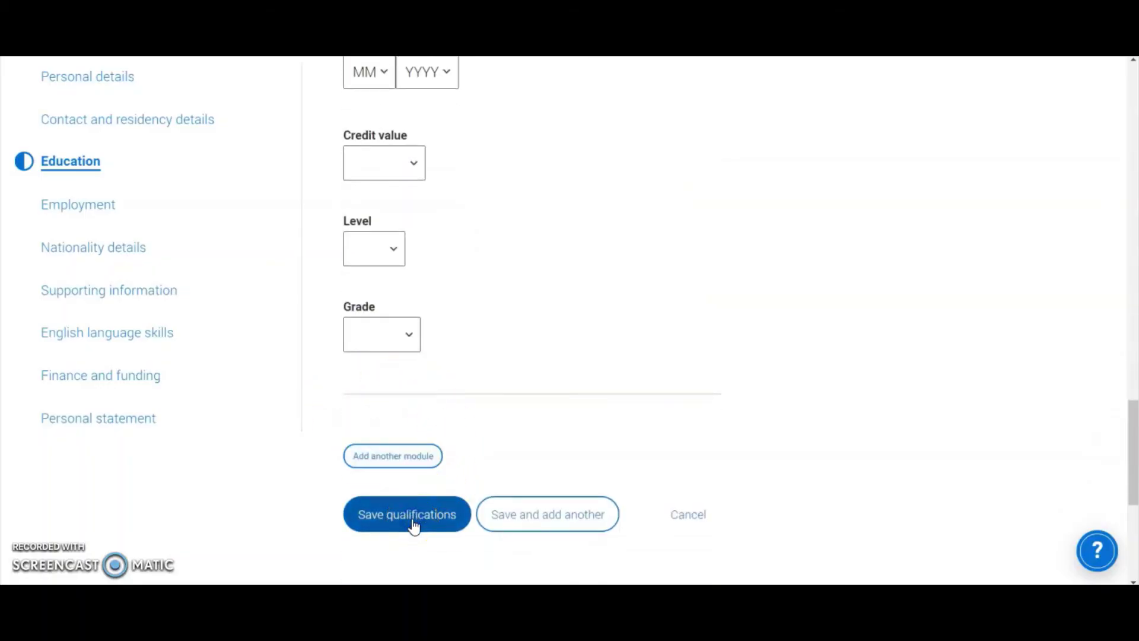
scroll(413, 526, down, 3)
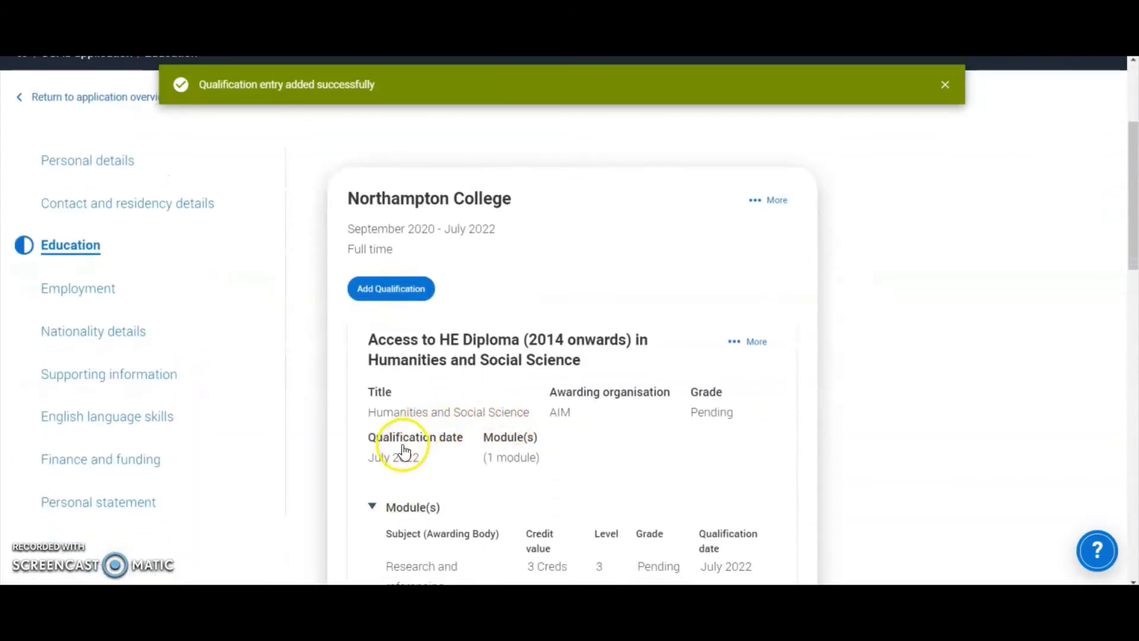
scroll(389, 442, down, 1)
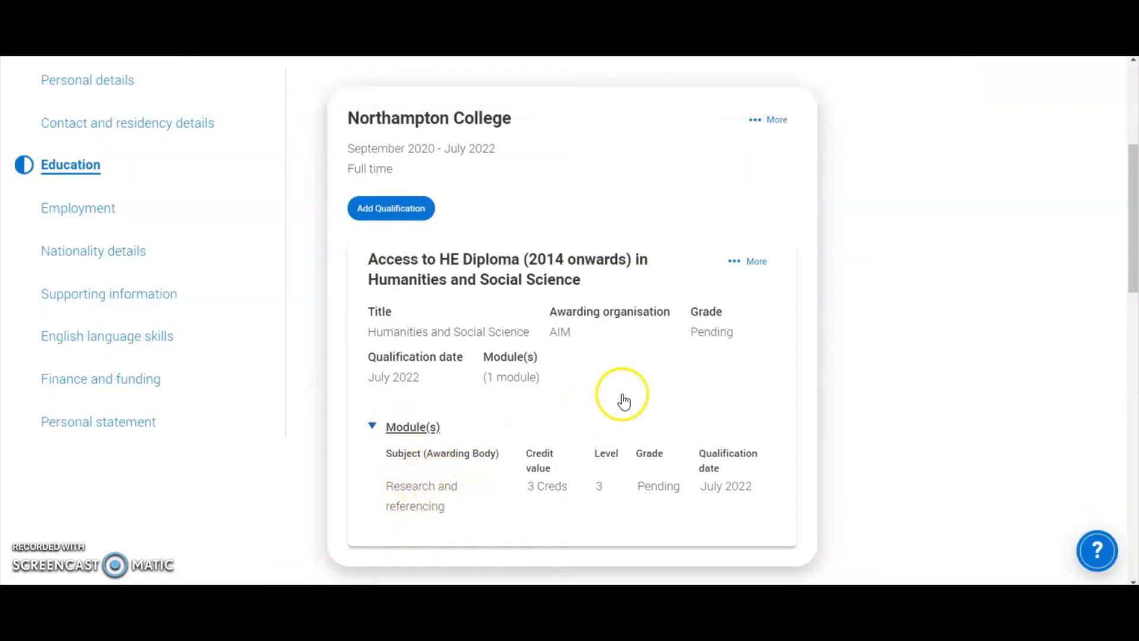
scroll(679, 380, down, 1)
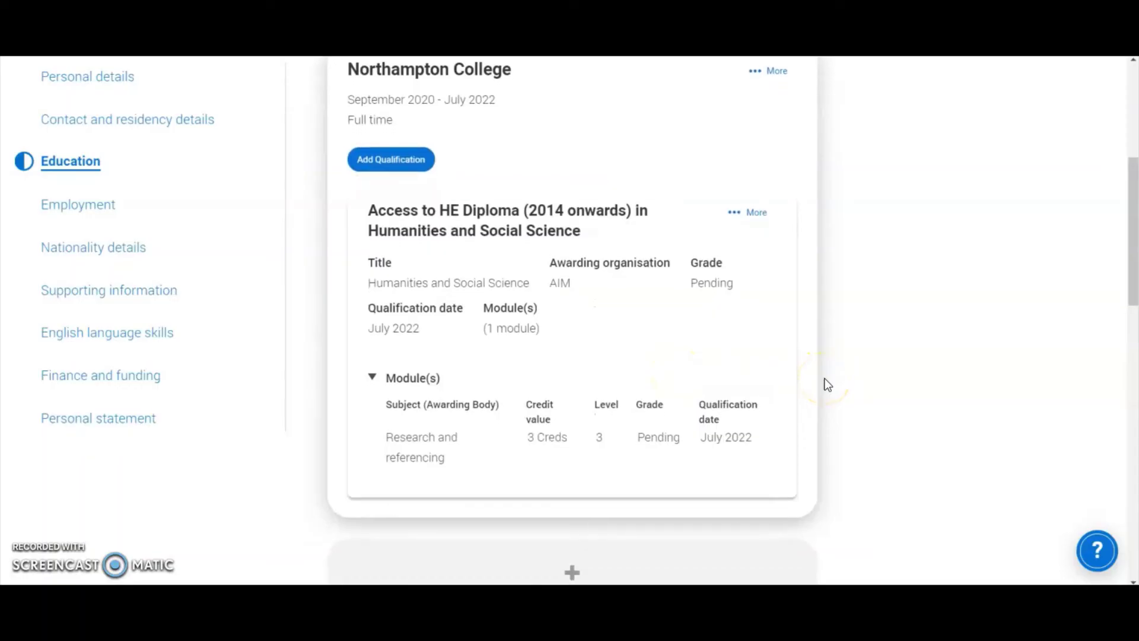
Step: Go to the Employment section and look over its options for adding employment and marking the section as complete
scroll(825, 384, up, 2)
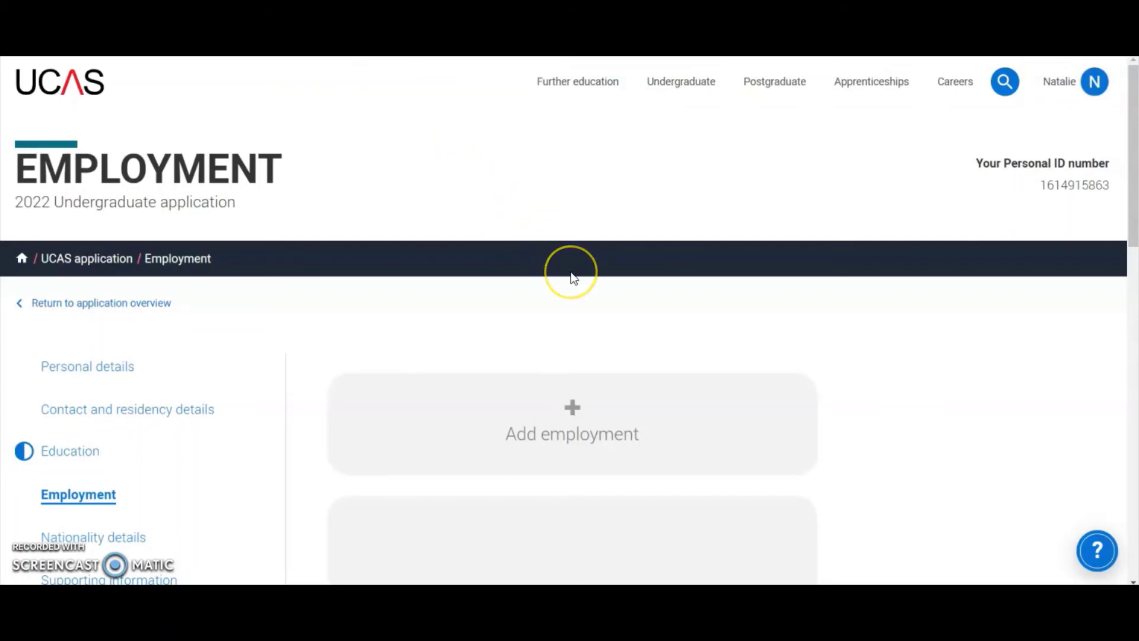
scroll(571, 272, down, 2)
click(573, 290)
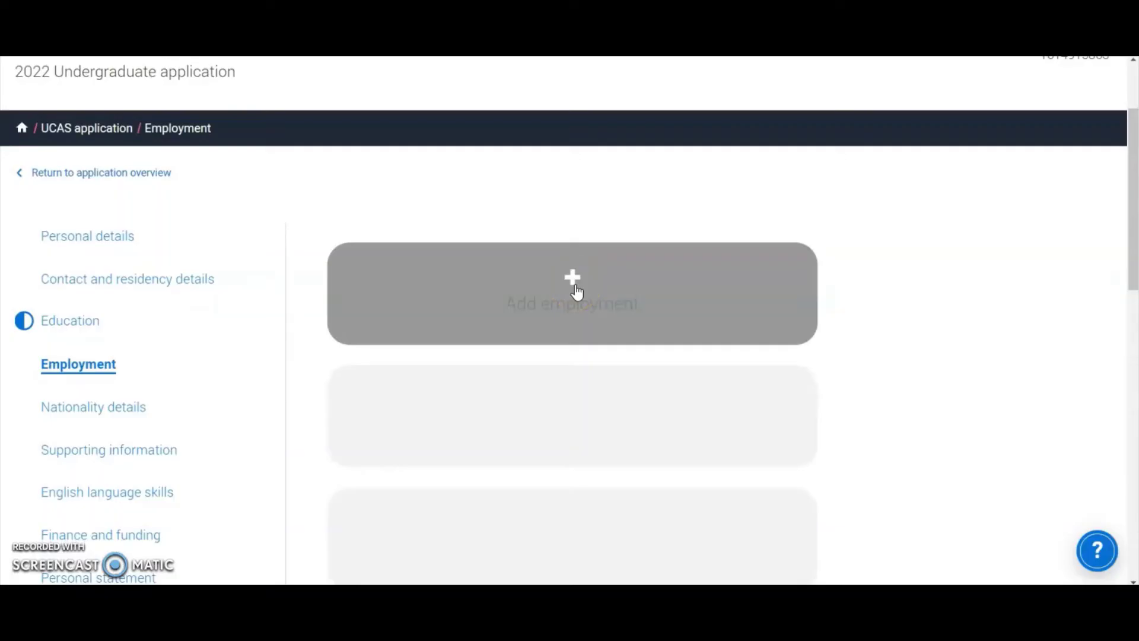
scroll(574, 285, down, 3)
scroll(574, 286, down, 3)
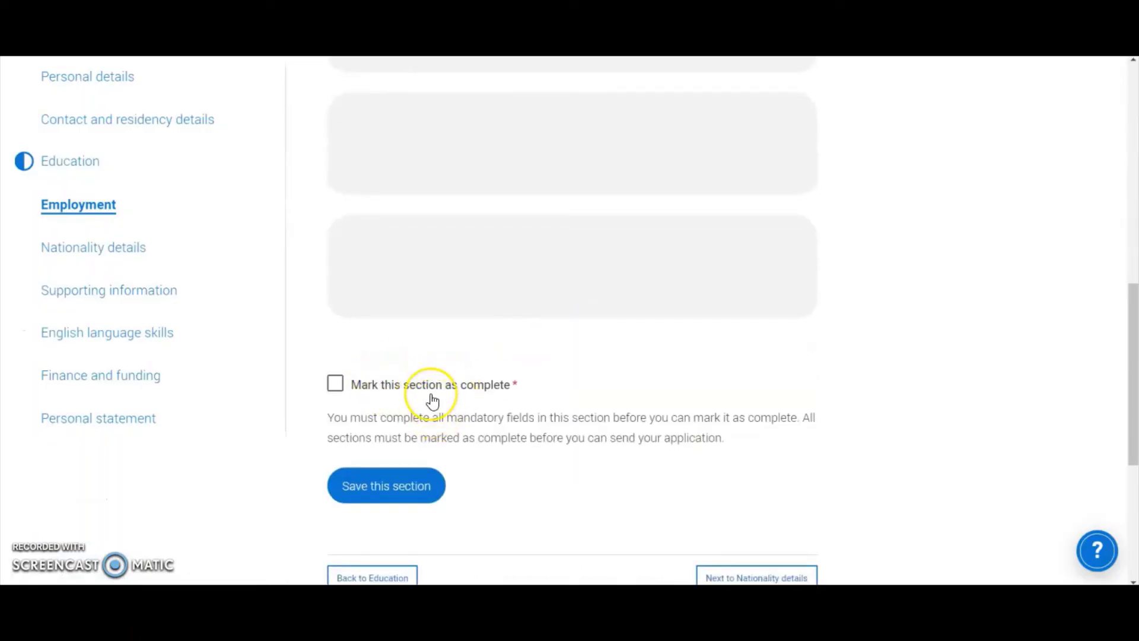
Step: Open a new employment entry, examine its company, role, address, date and full/part time fields, and close it without saving
scroll(432, 399, up, 3)
click(546, 349)
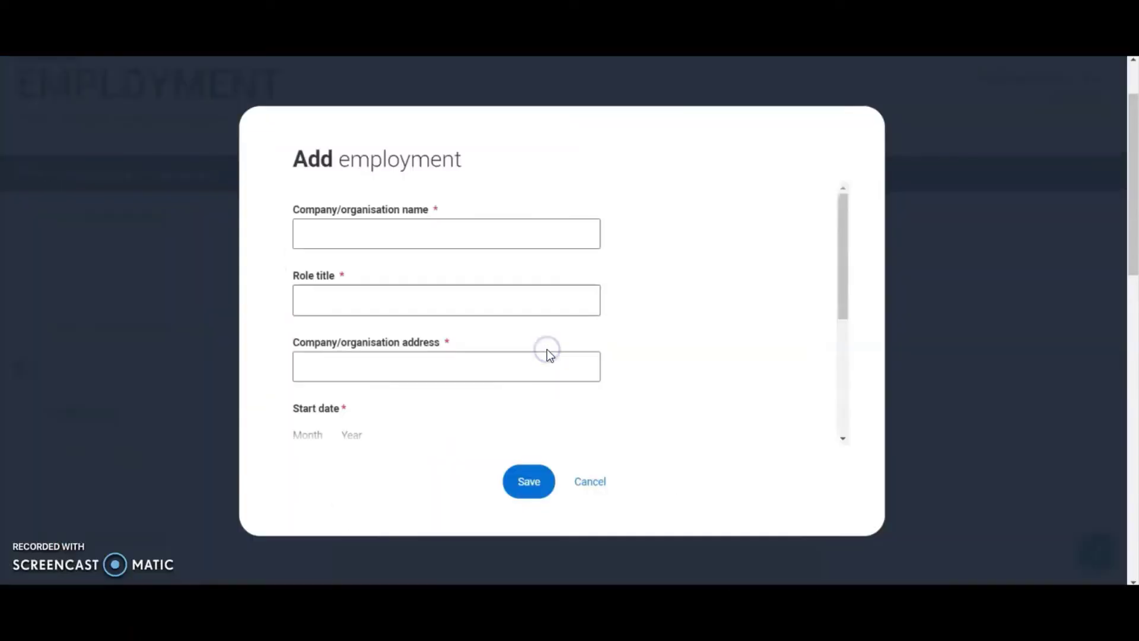
click(391, 242)
scroll(392, 242, down, 1)
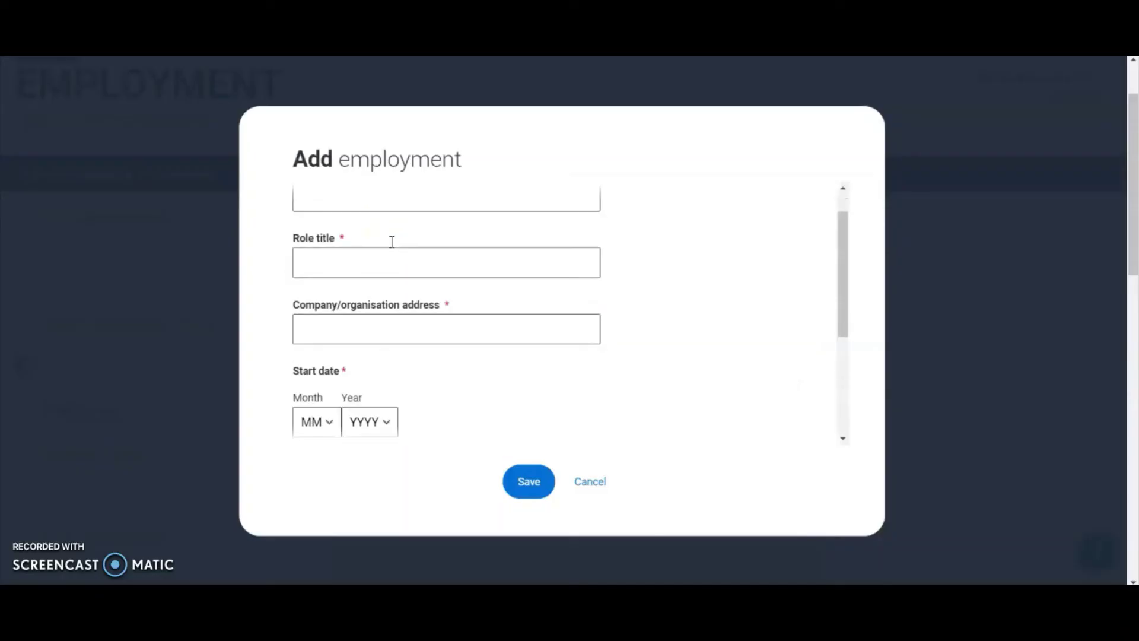
scroll(391, 242, up, 1)
click(373, 232)
scroll(368, 231, down, 2)
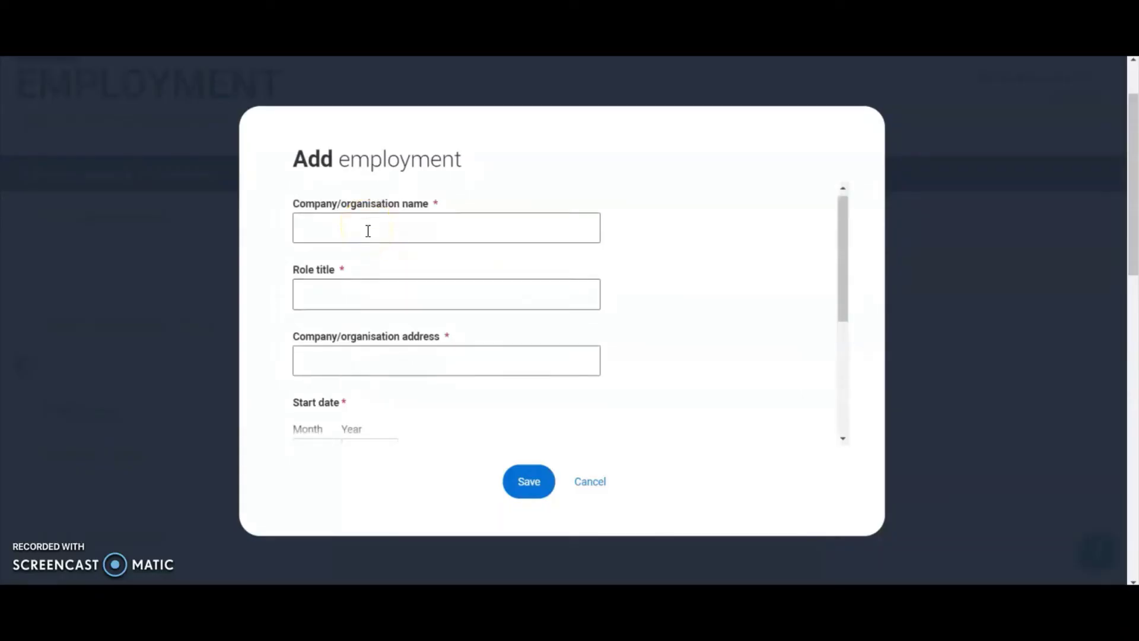
scroll(367, 231, down, 3)
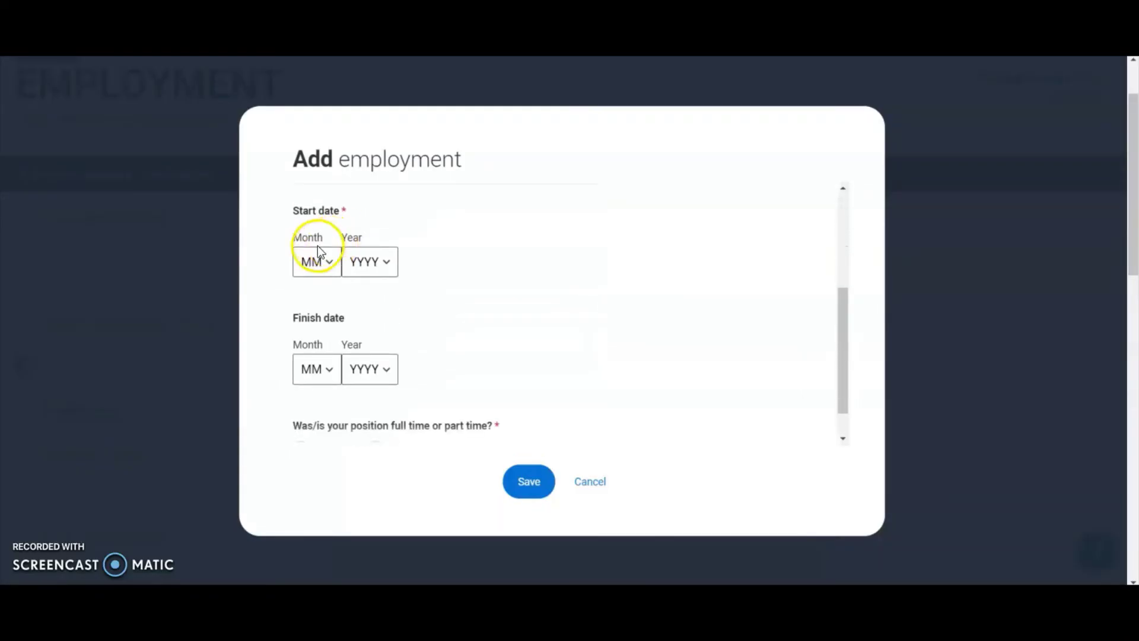
scroll(318, 246, down, 1)
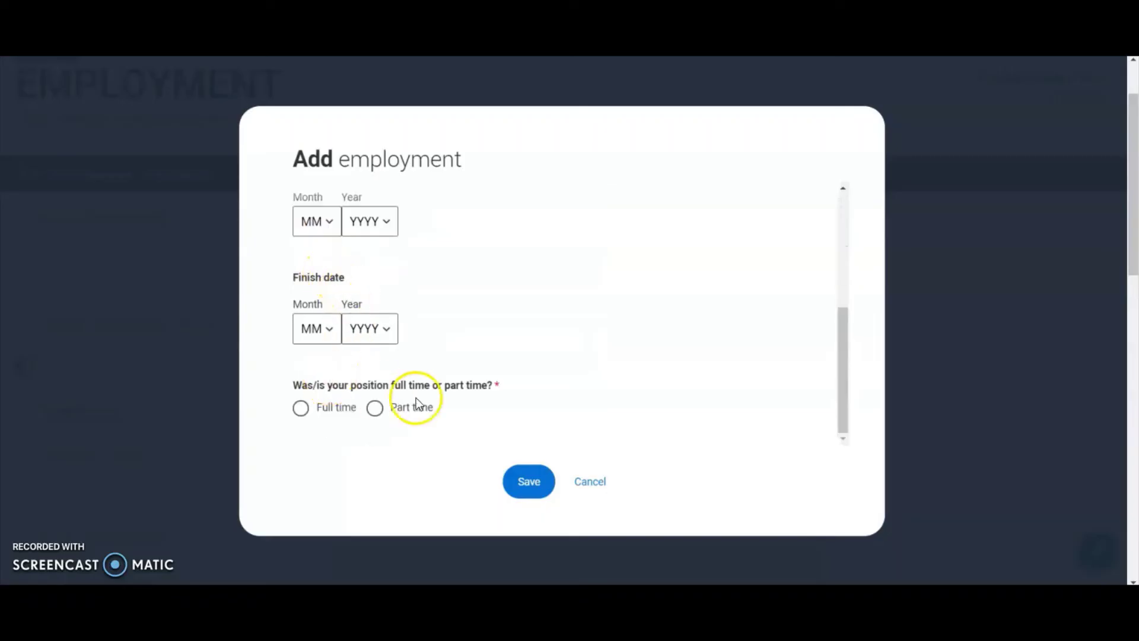
click(585, 482)
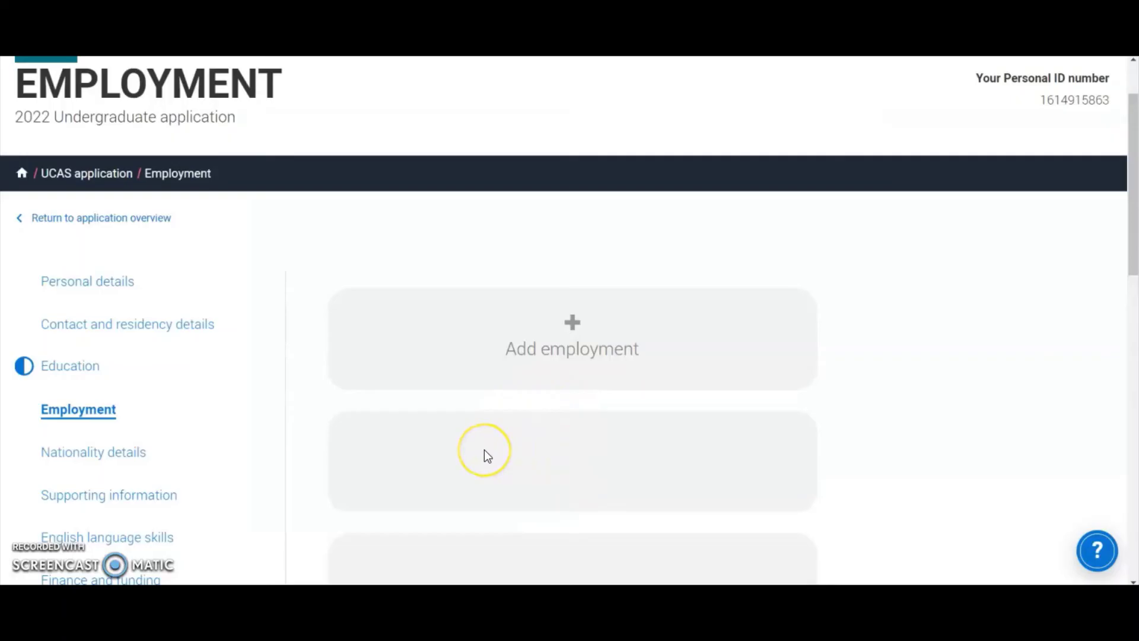
Step: Leave the Employment section without adding an entry and go to the Nationality details section
scroll(484, 449, down, 1)
scroll(514, 492, down, 2)
scroll(514, 496, up, 1)
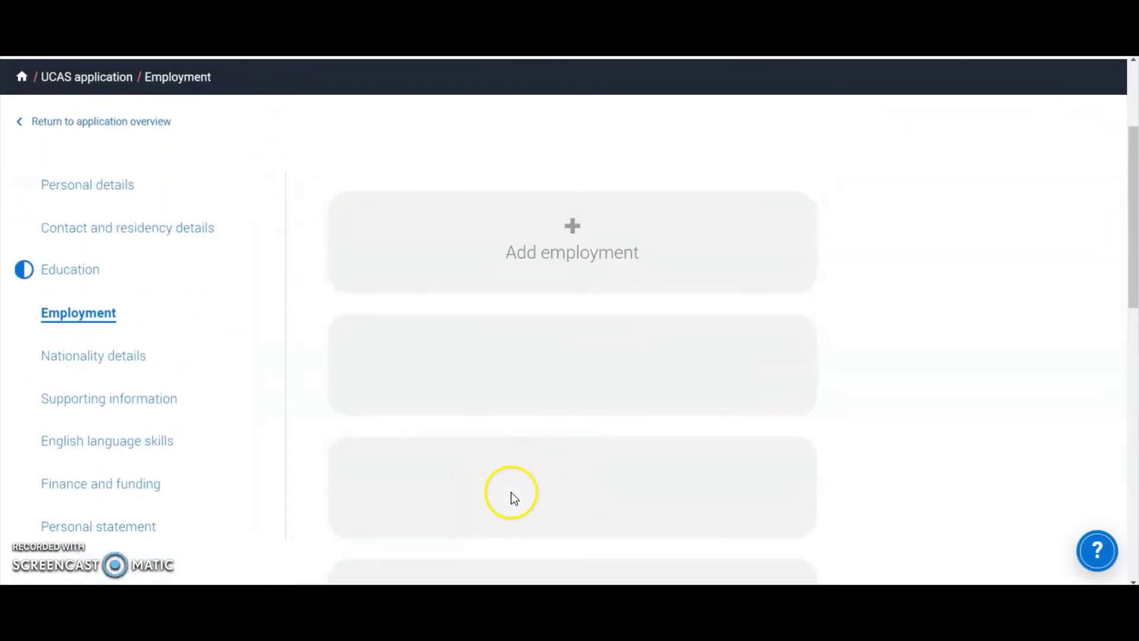
click(127, 356)
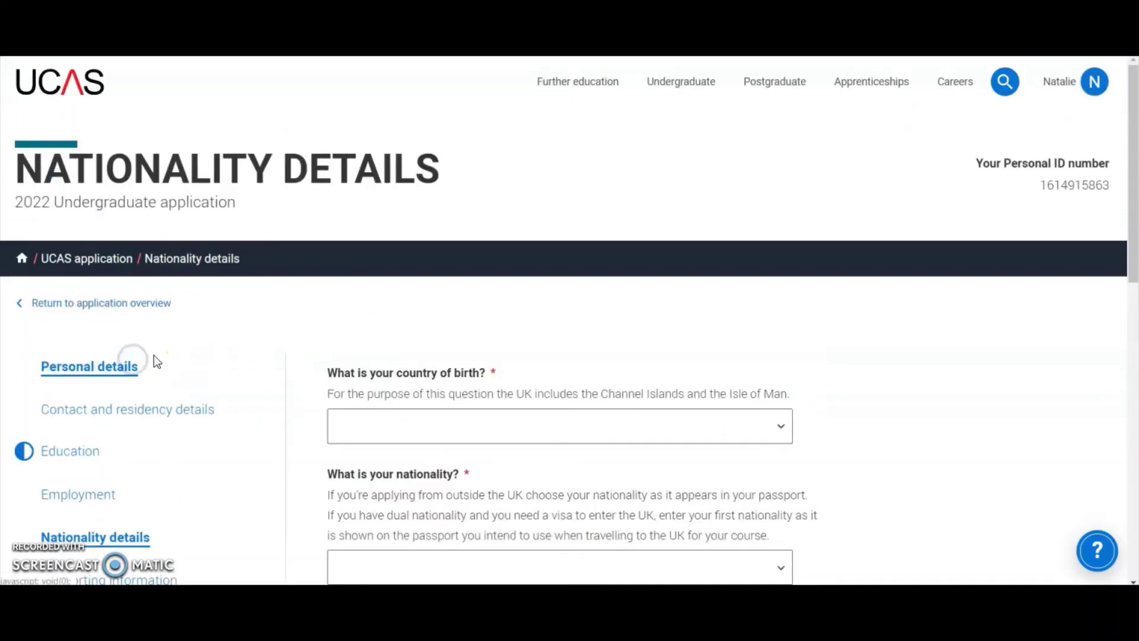
Step: Look over the country of birth, nationality and dual nationality fields in Nationality details, leaving them blank
scroll(288, 383, down, 3)
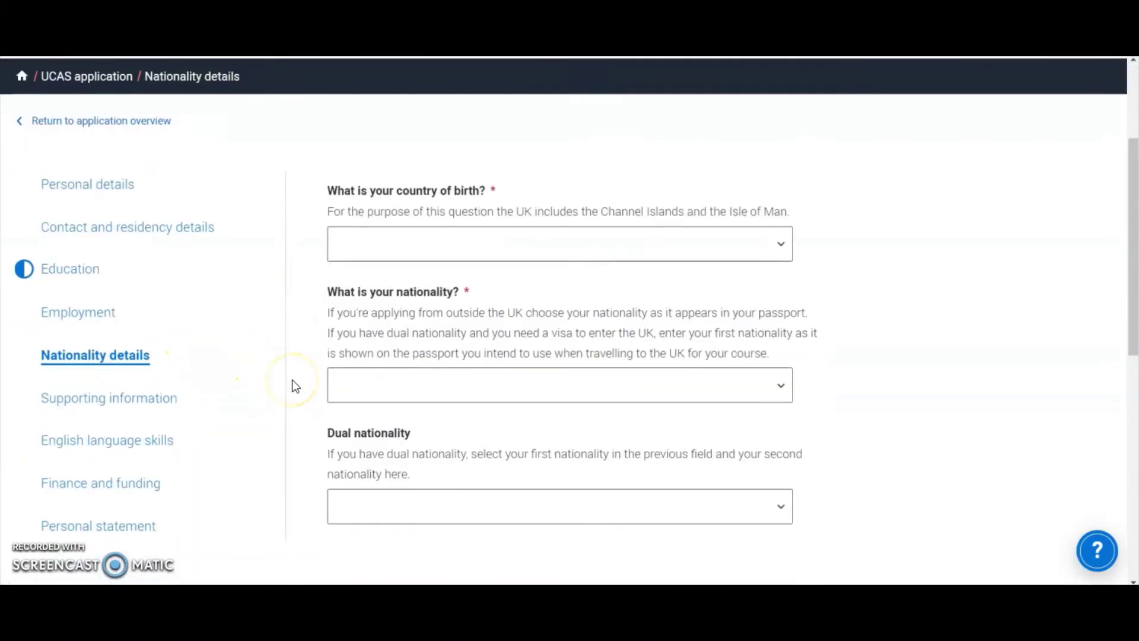
click(388, 237)
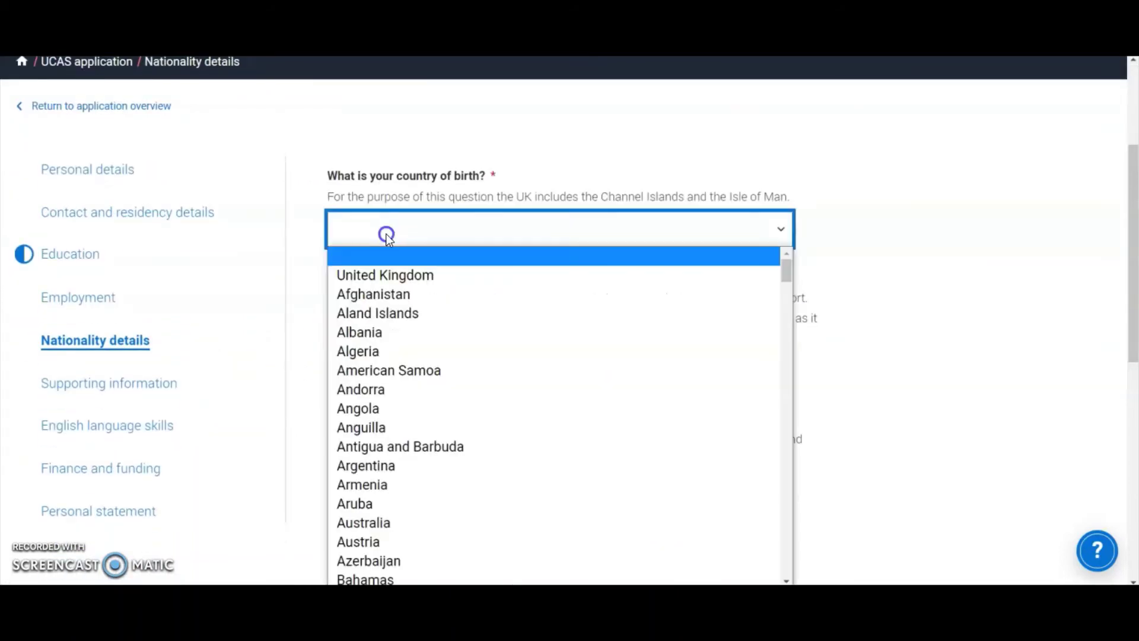
click(386, 234)
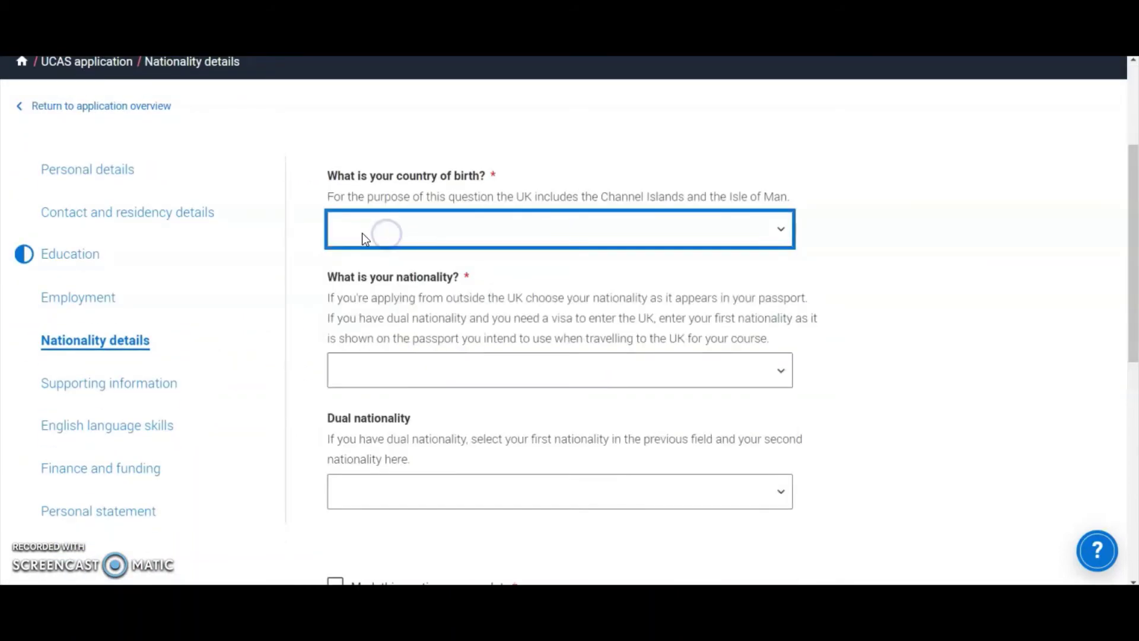
scroll(329, 278, down, 1)
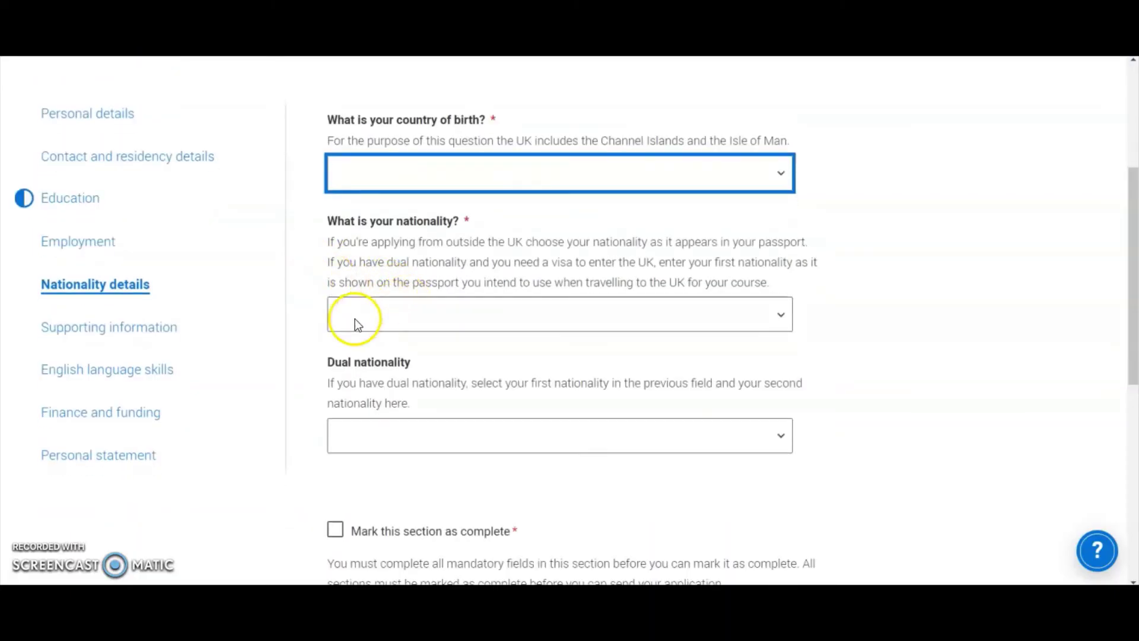
scroll(387, 435, down, 1)
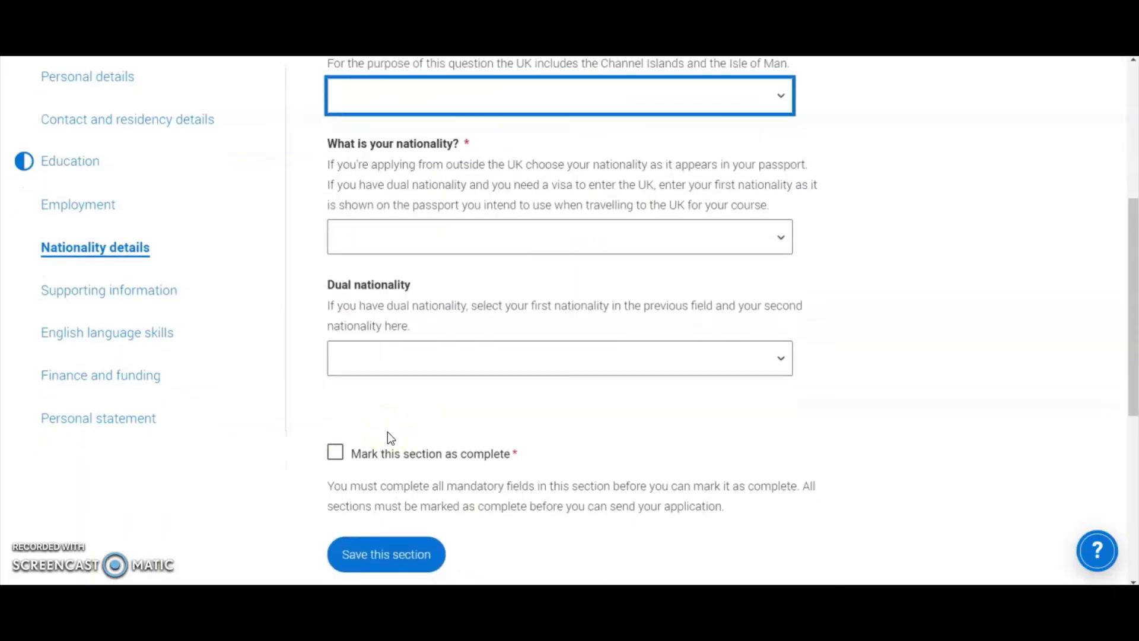
Step: Go to the Supporting information section and read its questions about EU, EEA or Swiss residence, family and disability
click(133, 296)
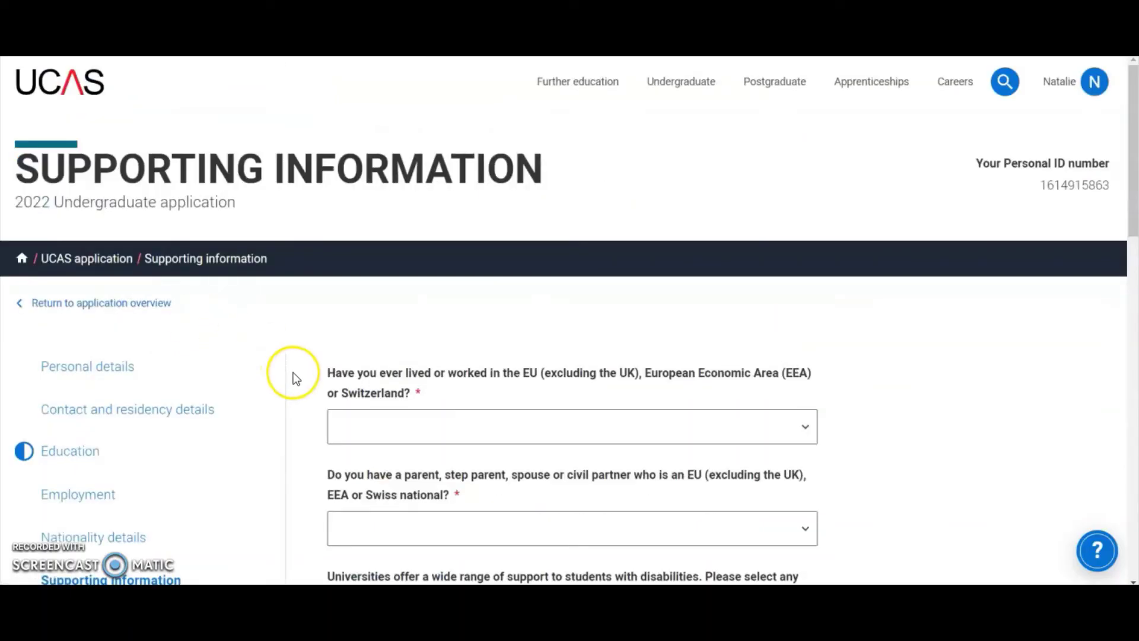
scroll(294, 377, down, 1)
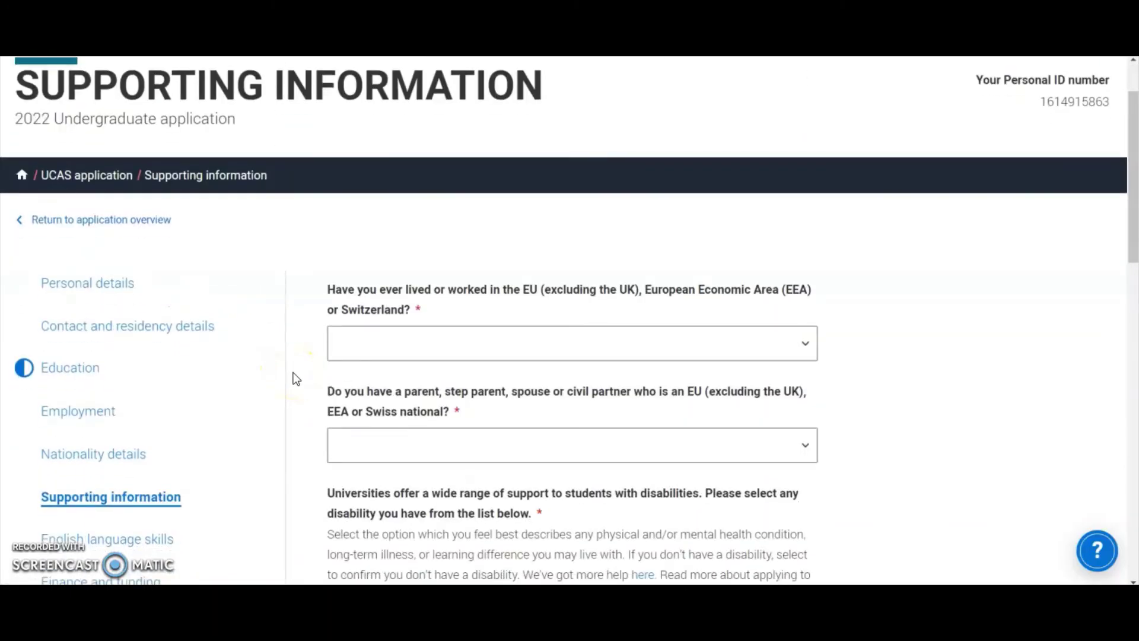
click(389, 418)
scroll(298, 410, down, 5)
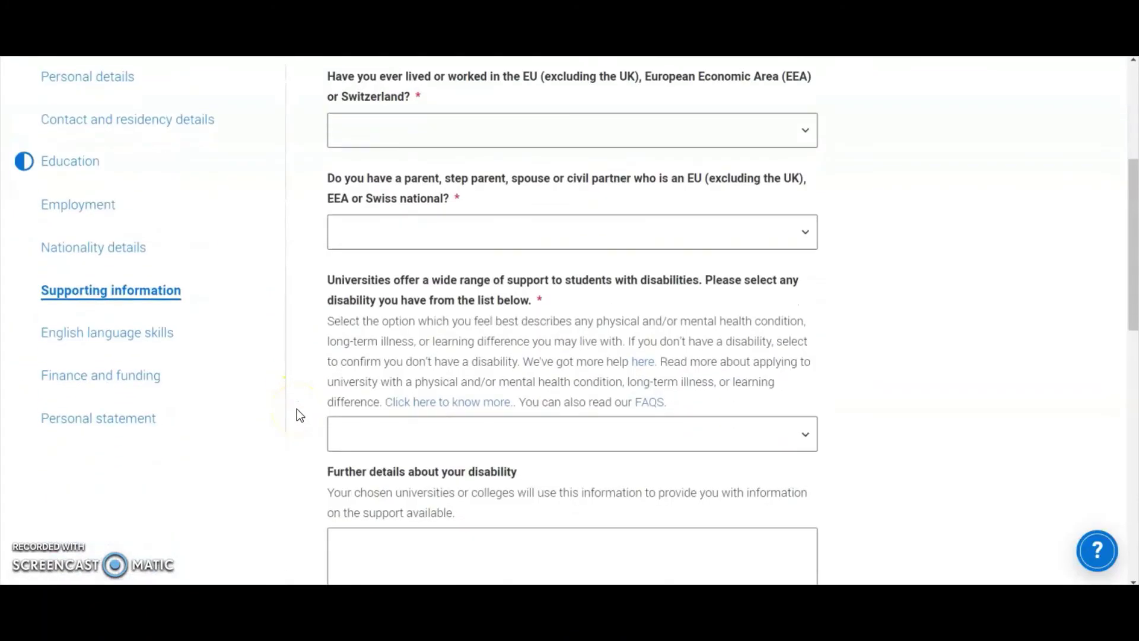
scroll(298, 411, down, 2)
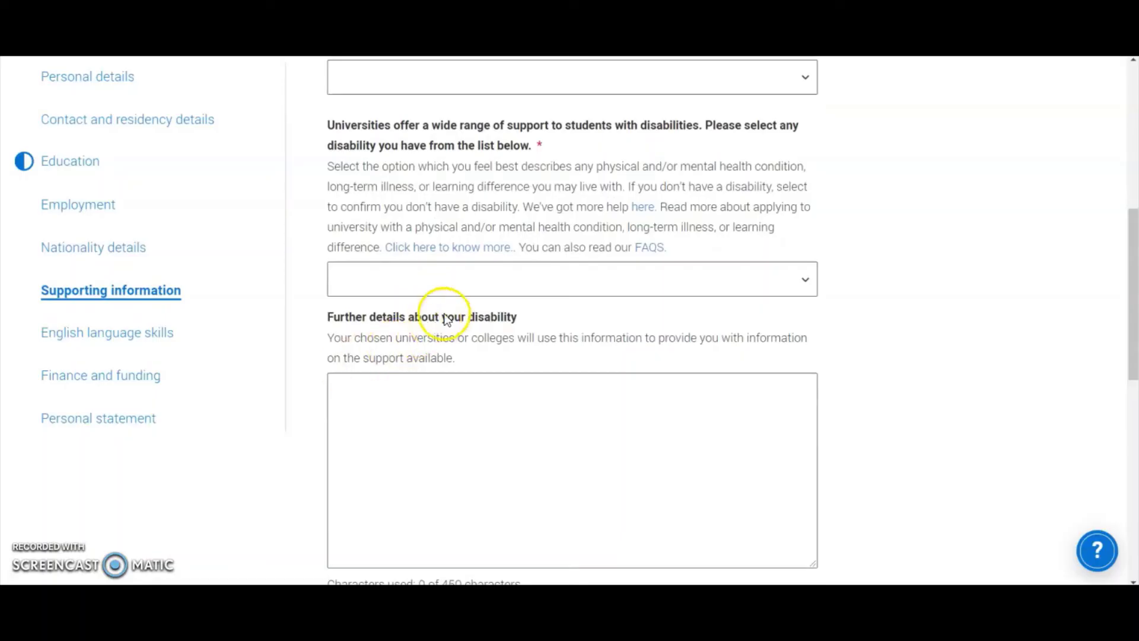
Step: View the list of disability options without choosing one and look over the further disability details field
click(461, 287)
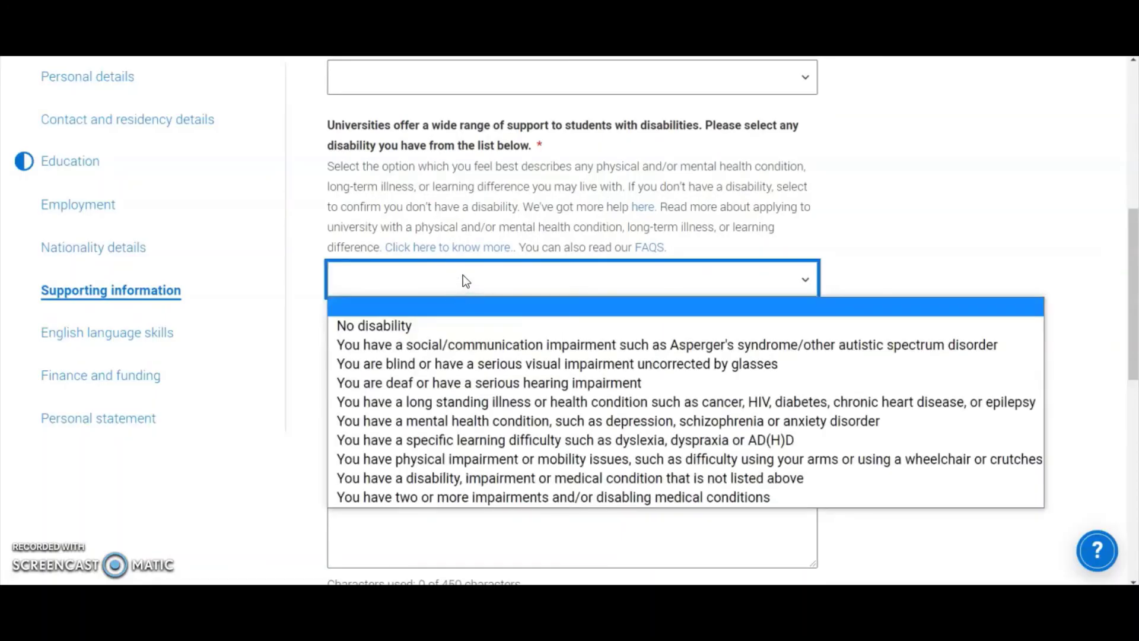
click(381, 226)
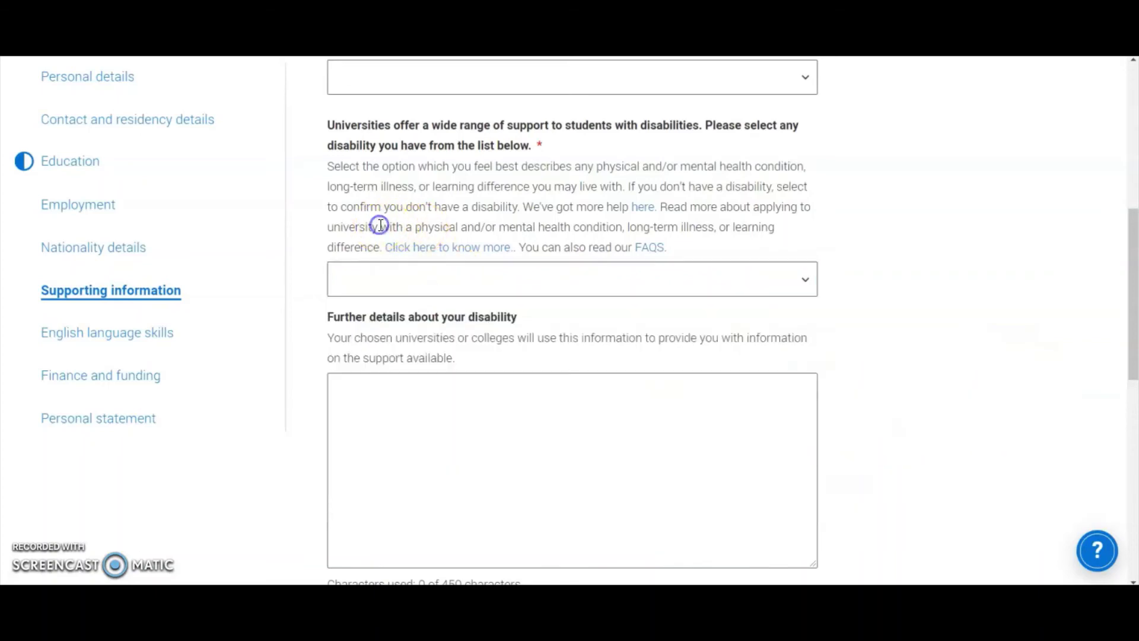
scroll(391, 272, down, 2)
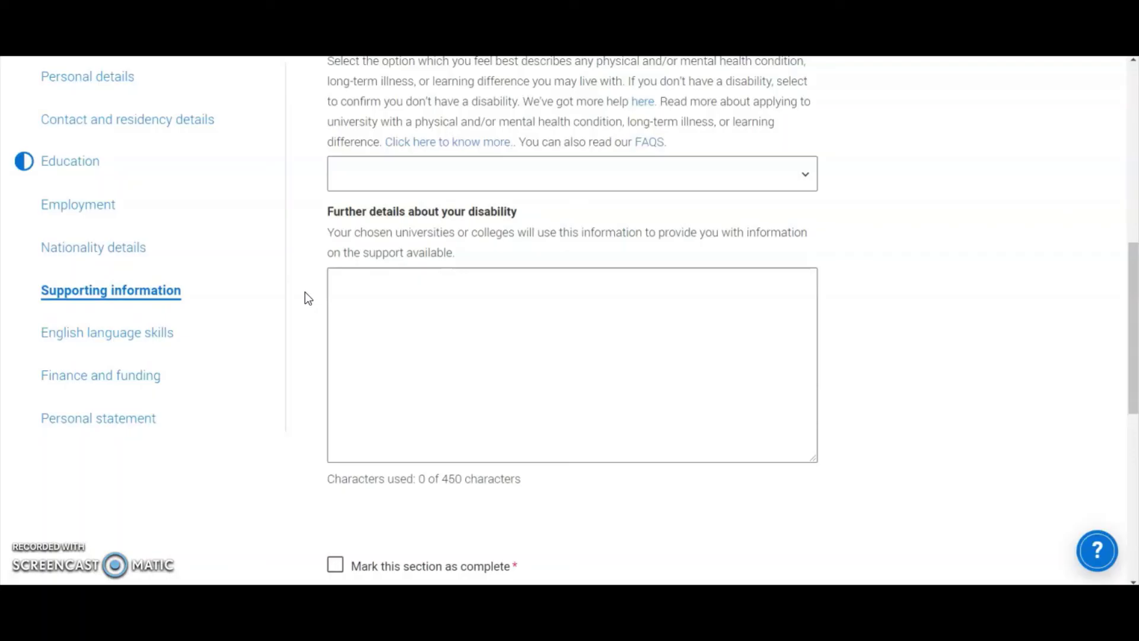
scroll(305, 292, down, 1)
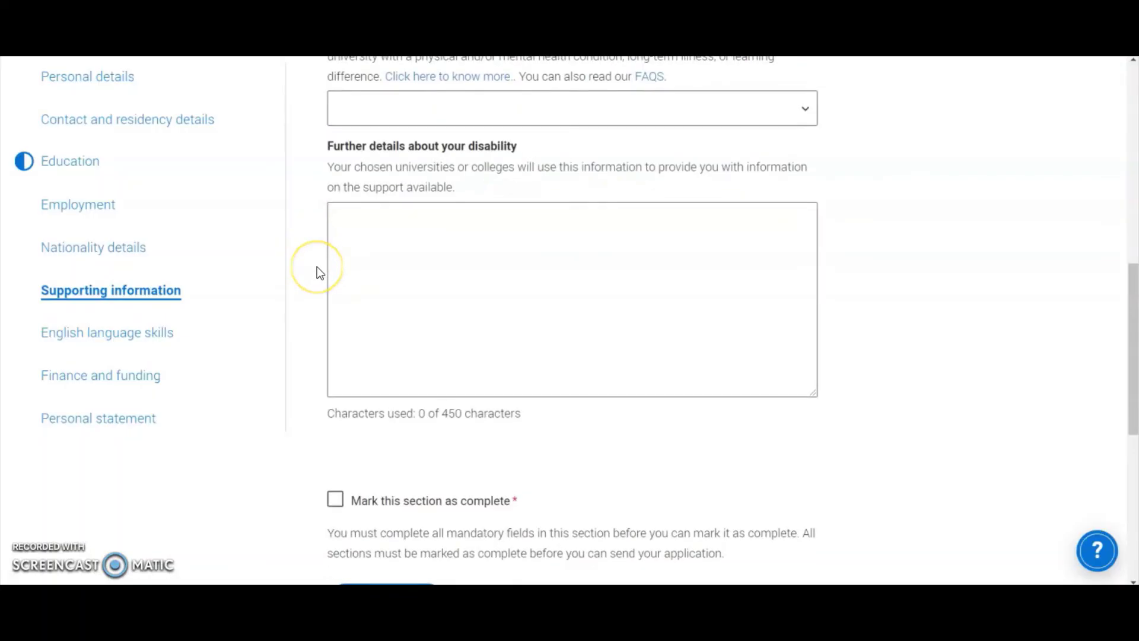
scroll(317, 273, up, 1)
Step: Go to the English language skills section and read the guidance on whether English is the first language
click(152, 340)
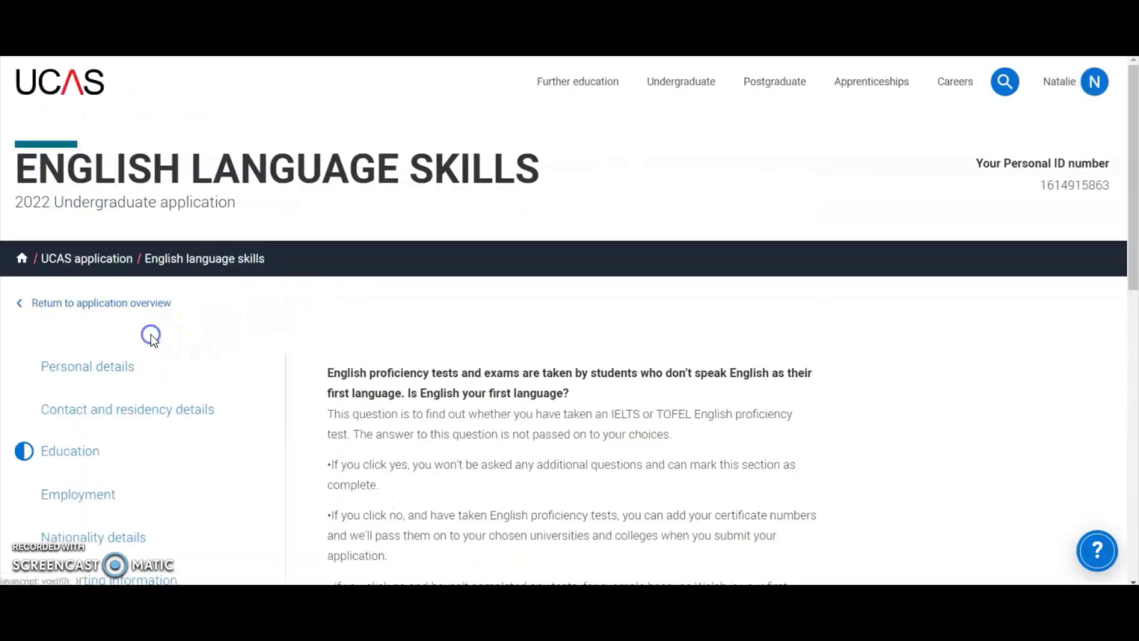
scroll(308, 404, down, 1)
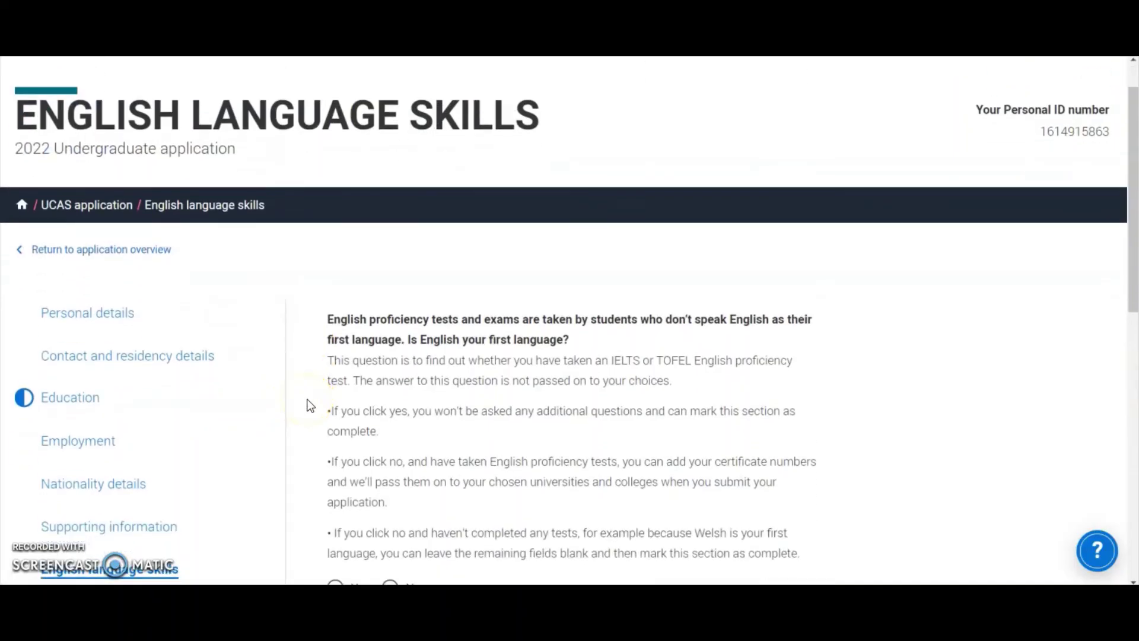
scroll(306, 402, down, 2)
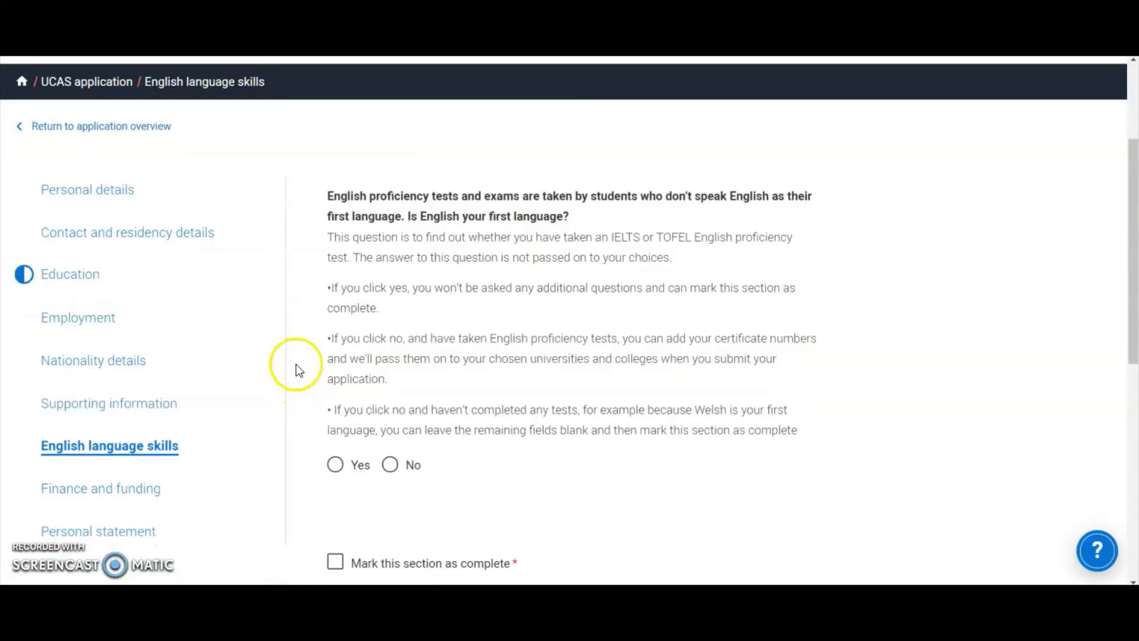
scroll(297, 374, down, 2)
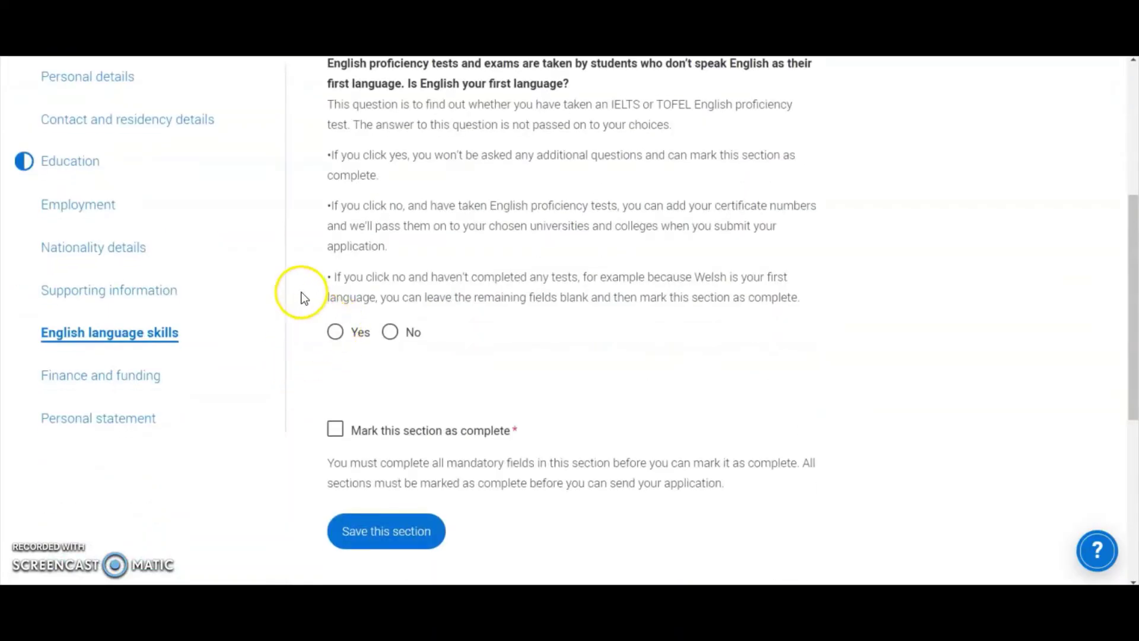
scroll(327, 379, up, 1)
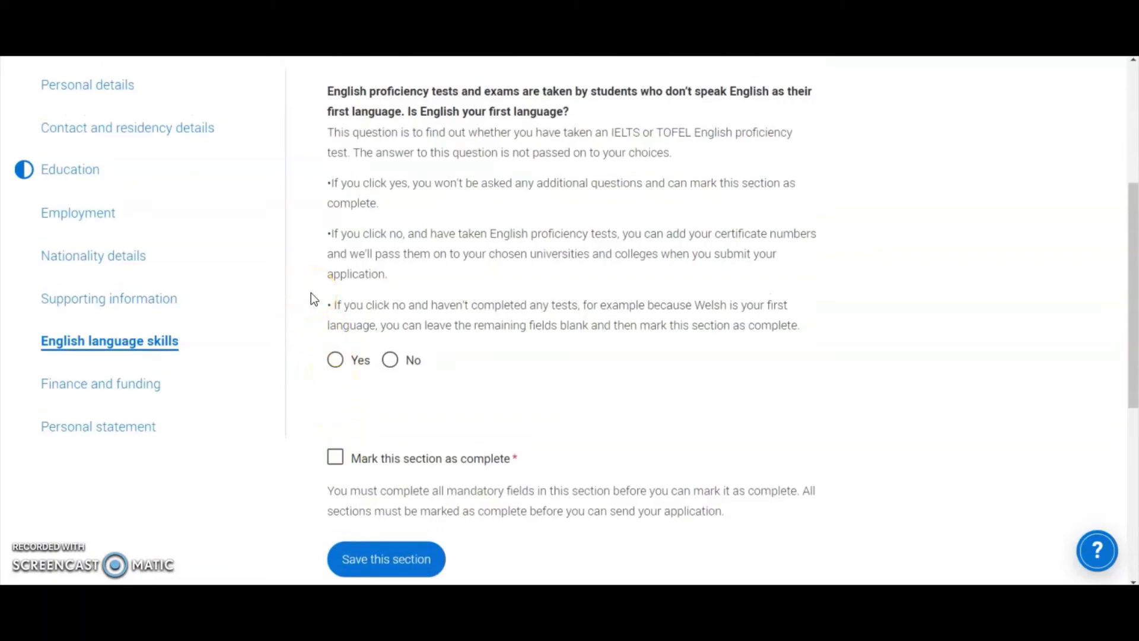
Step: Answer No to English as first language, examine the TOEFL and IELTS number fields, and leave for Finance and funding without saving
click(390, 360)
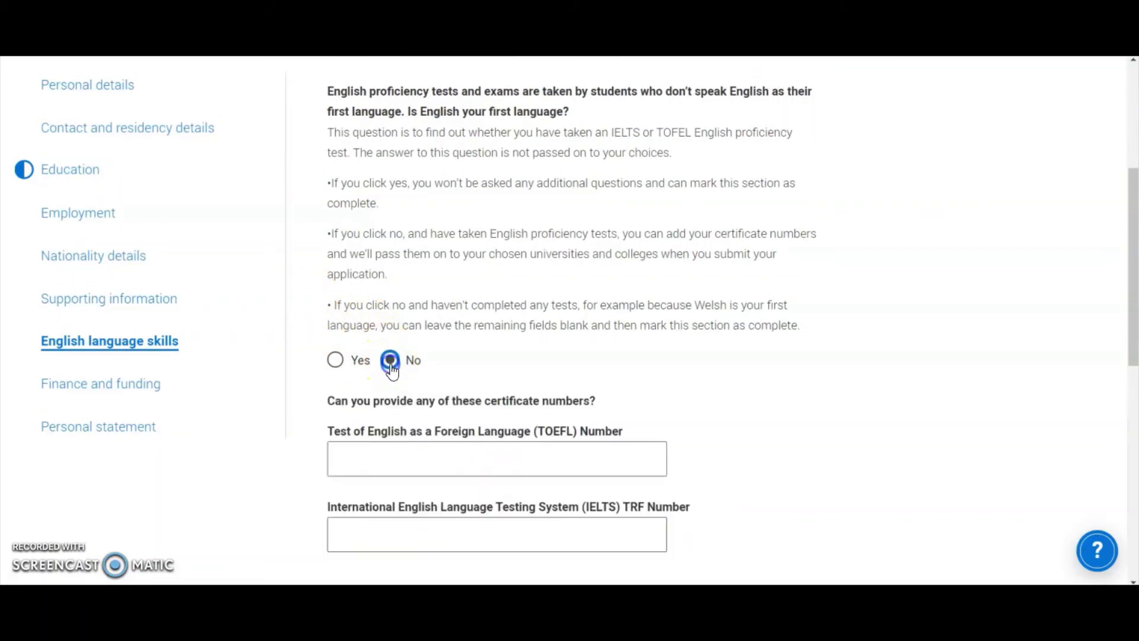
scroll(389, 363, down, 2)
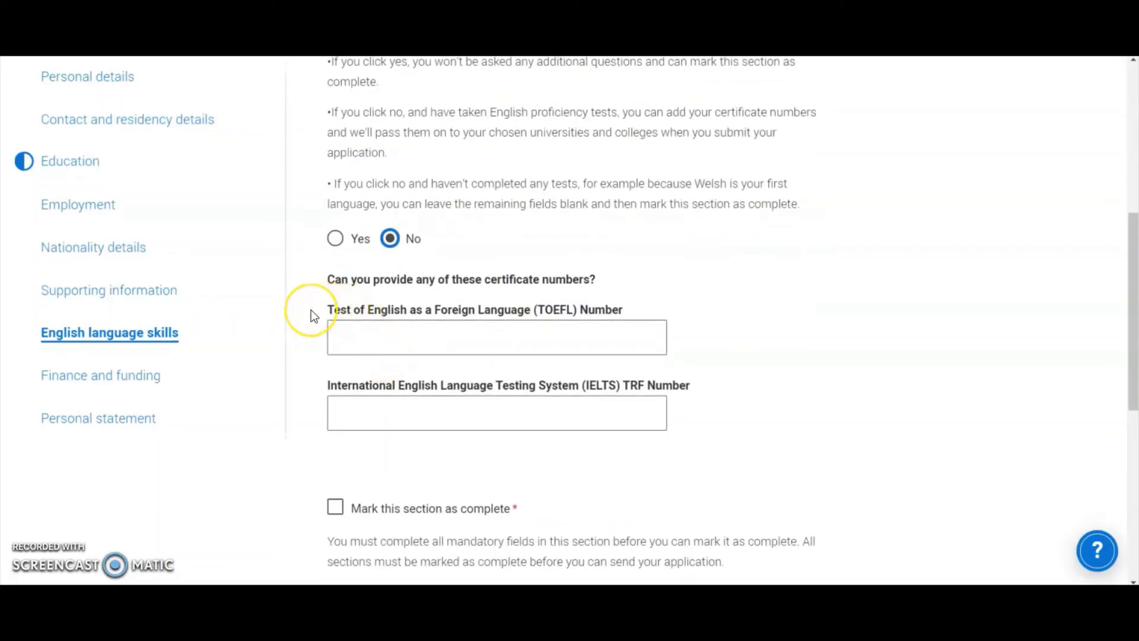
scroll(311, 309, down, 1)
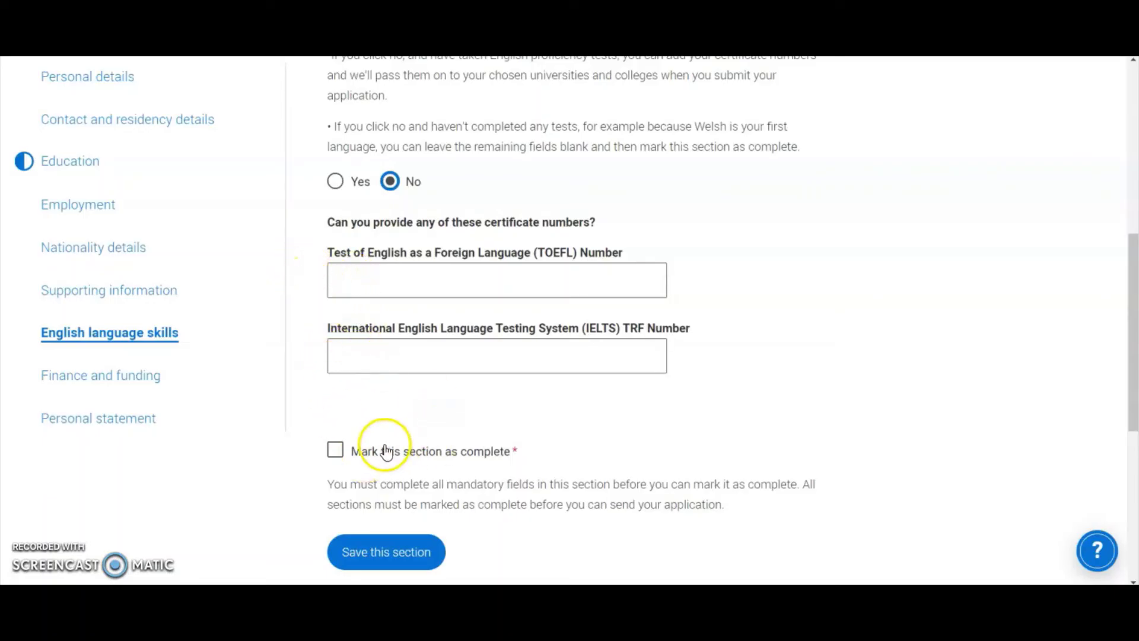
click(115, 388)
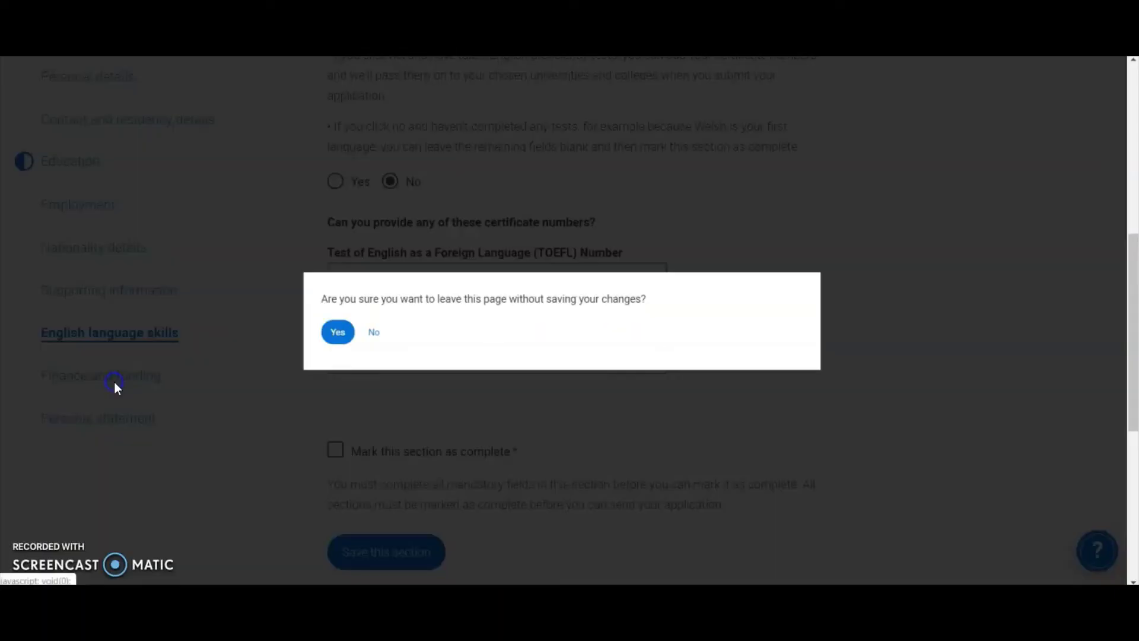
click(334, 336)
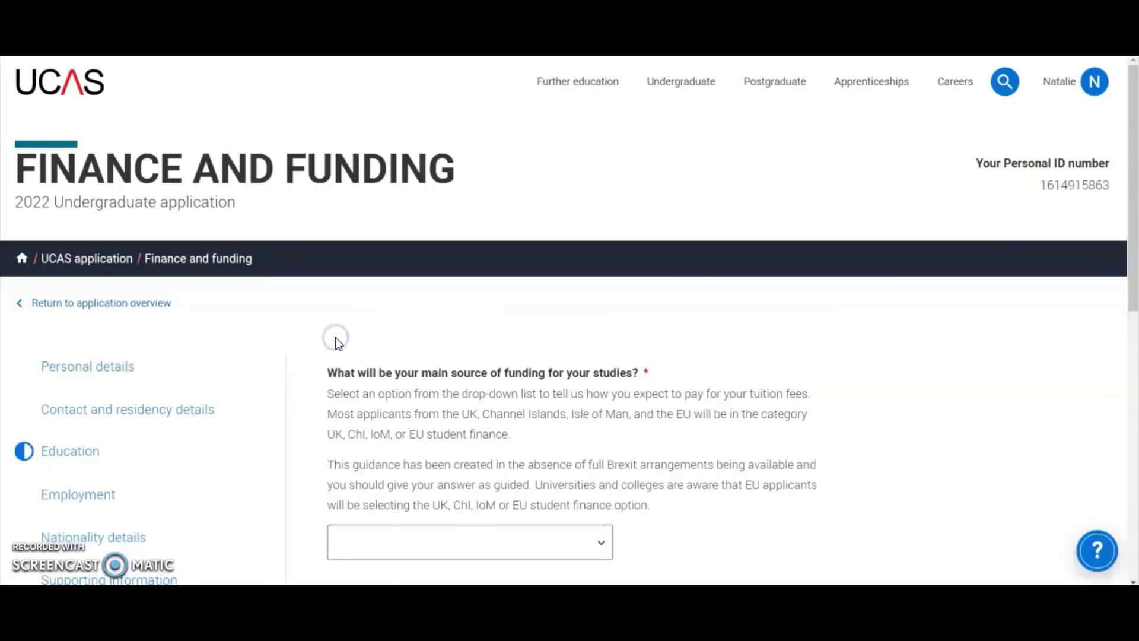
Step: Set the main source of funding for the studies to UK, ChI, IoM or EU student finance services
scroll(333, 339, down, 2)
scroll(321, 337, down, 1)
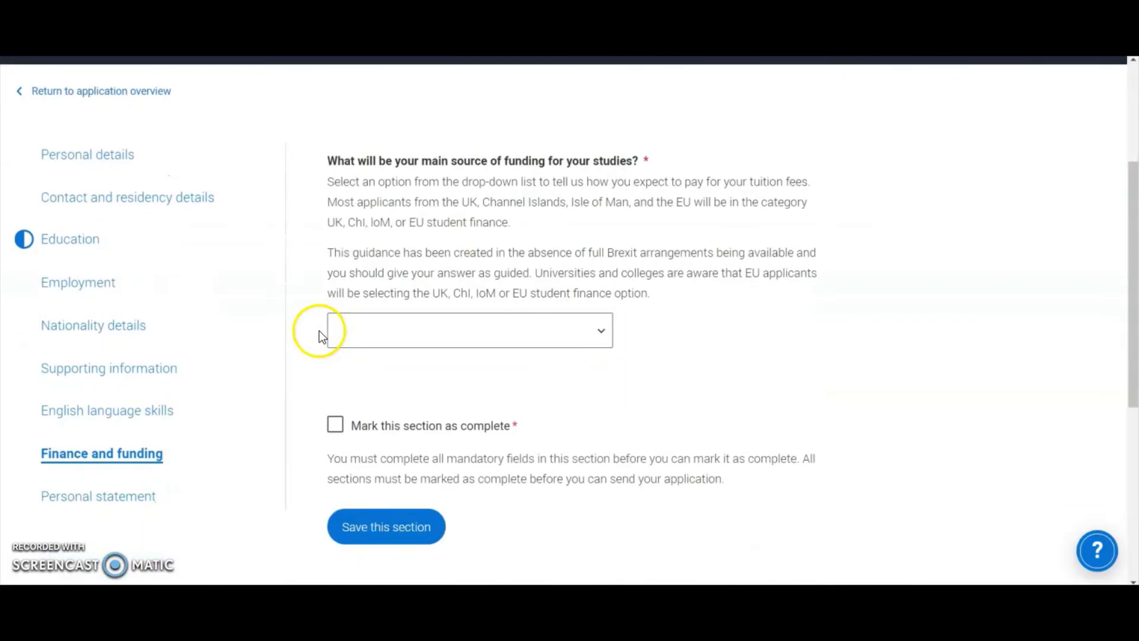
click(368, 325)
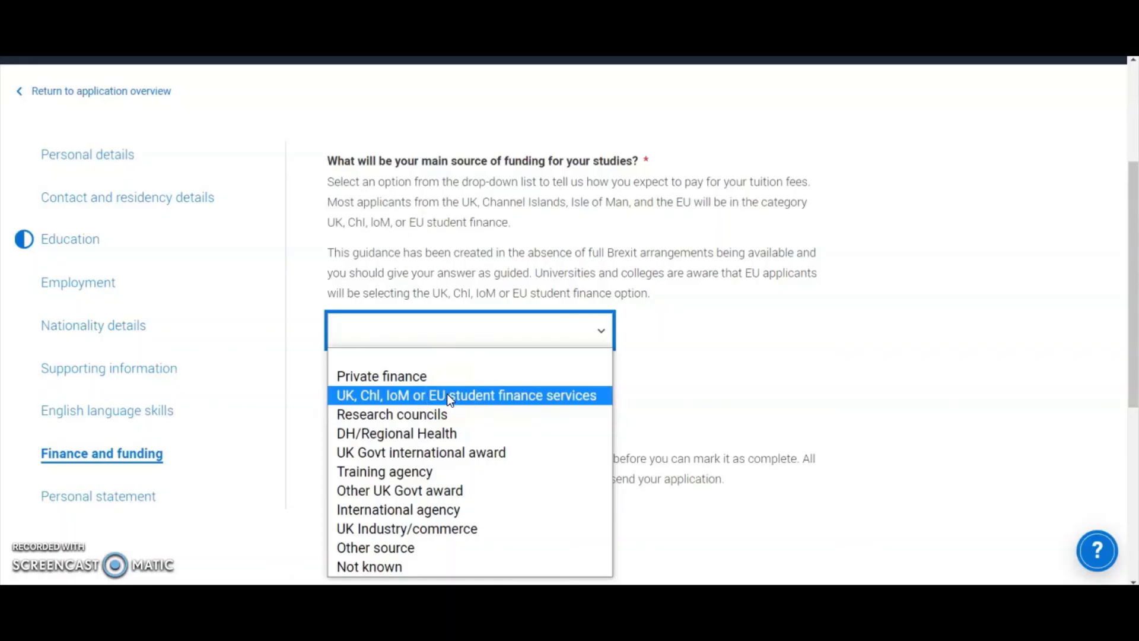
drag(446, 393, 422, 396)
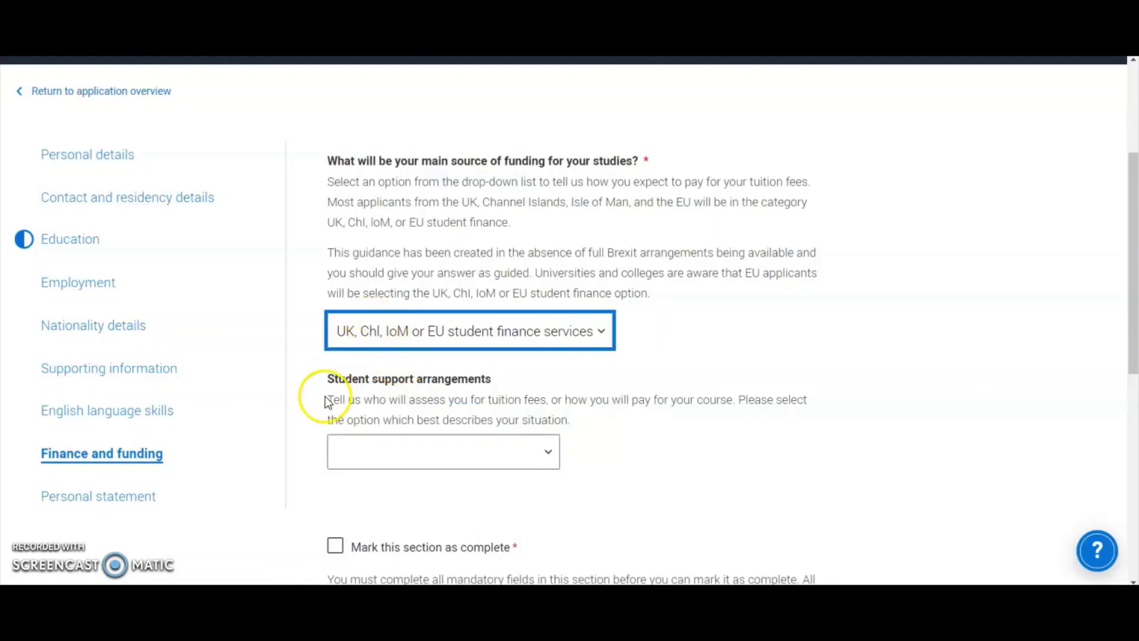
Step: Set the student support arrangements to Northamptonshire
scroll(325, 394, down, 1)
click(378, 393)
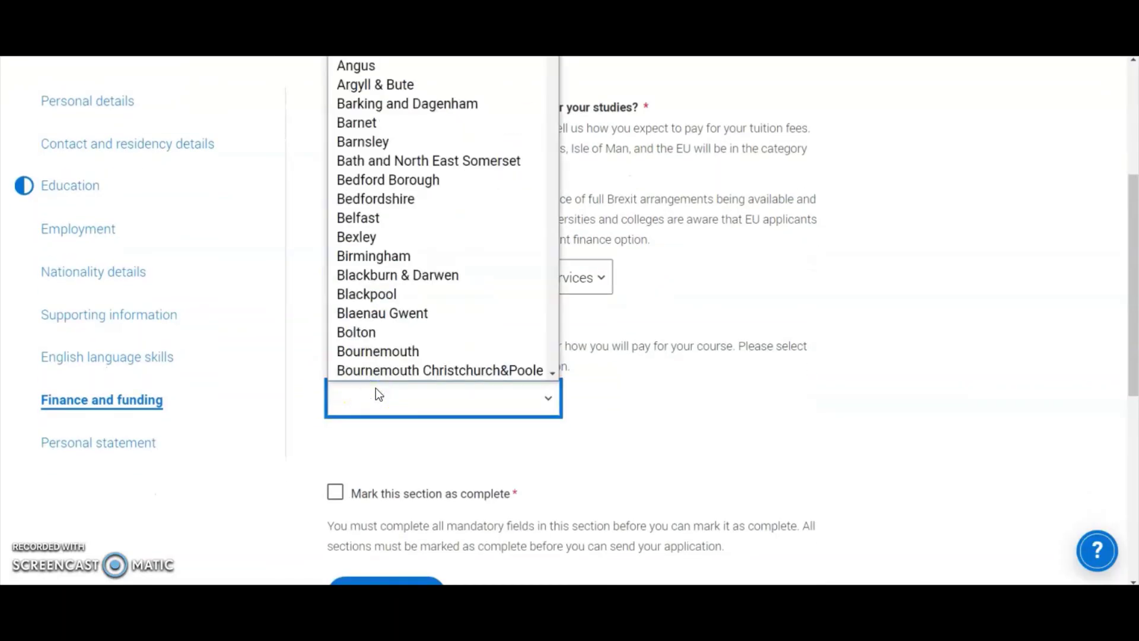
click(378, 393)
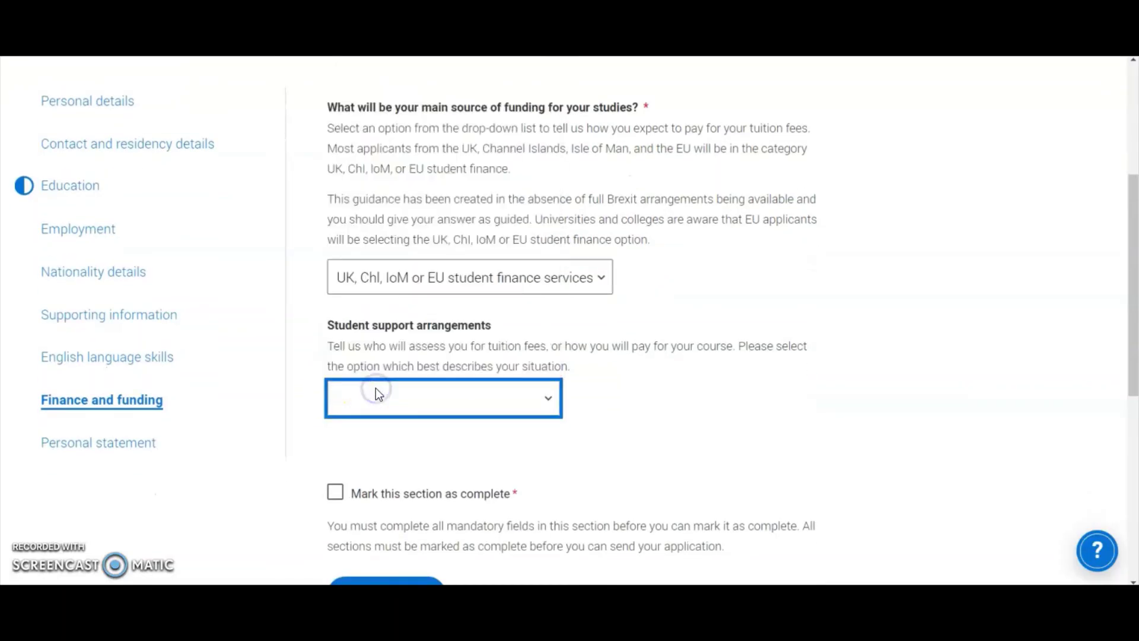
click(547, 401)
scroll(468, 271, down, 20)
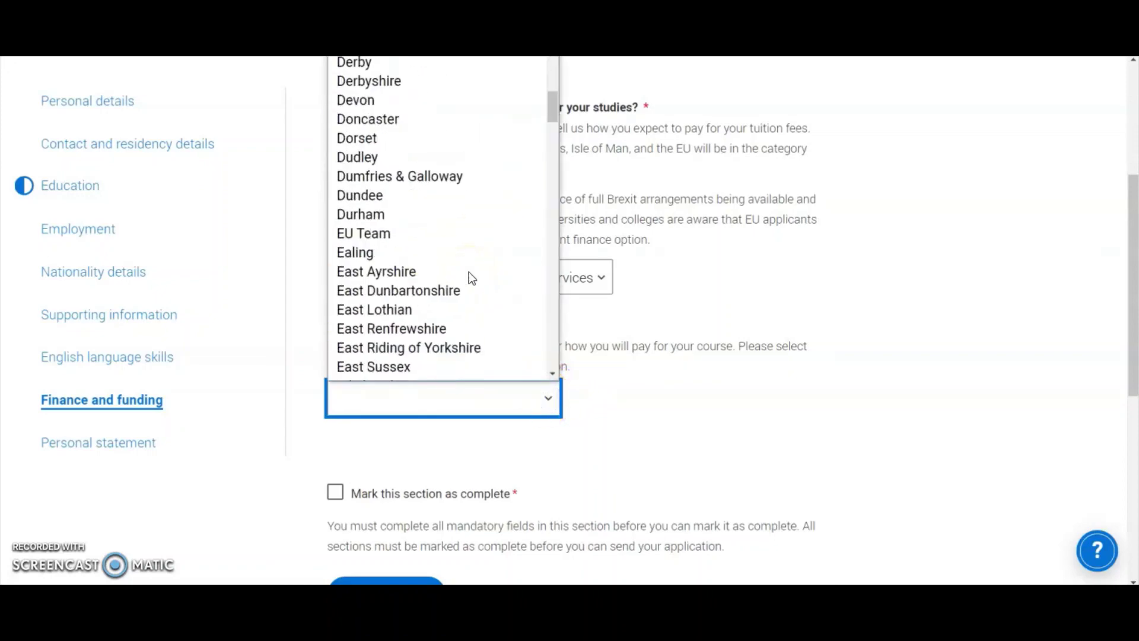
scroll(468, 271, down, 10)
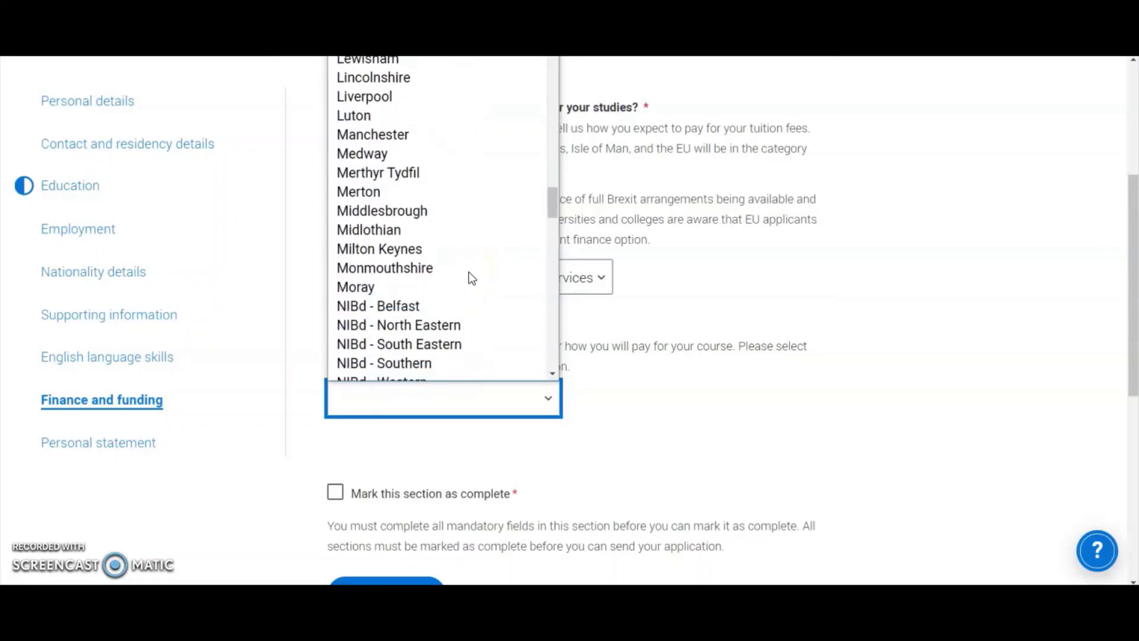
scroll(406, 307, down, 5)
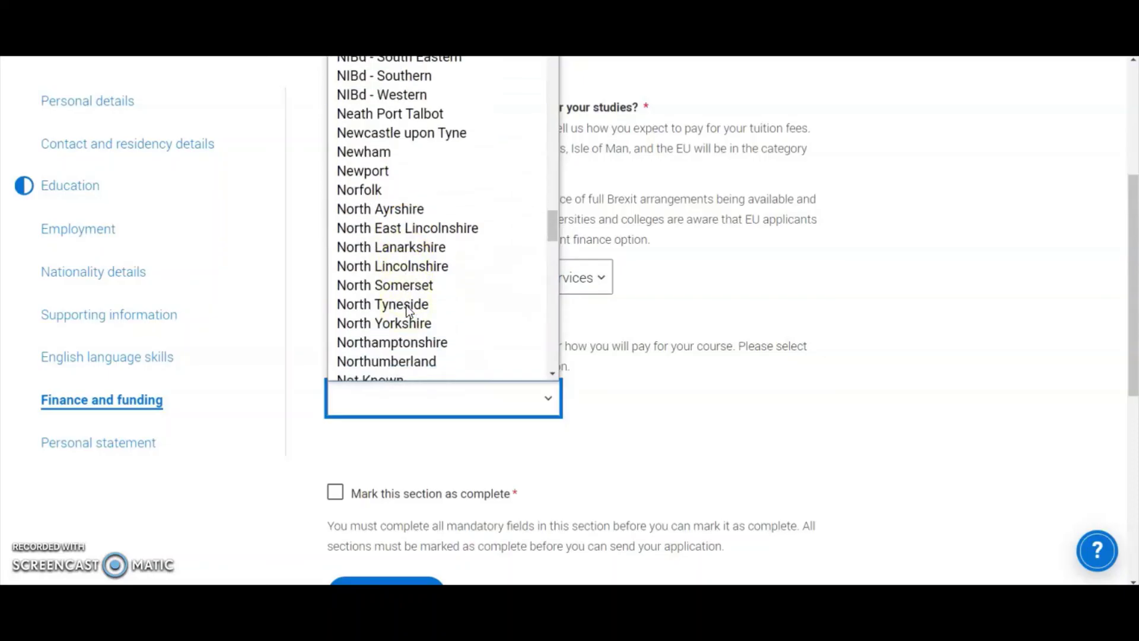
scroll(419, 292, down, 3)
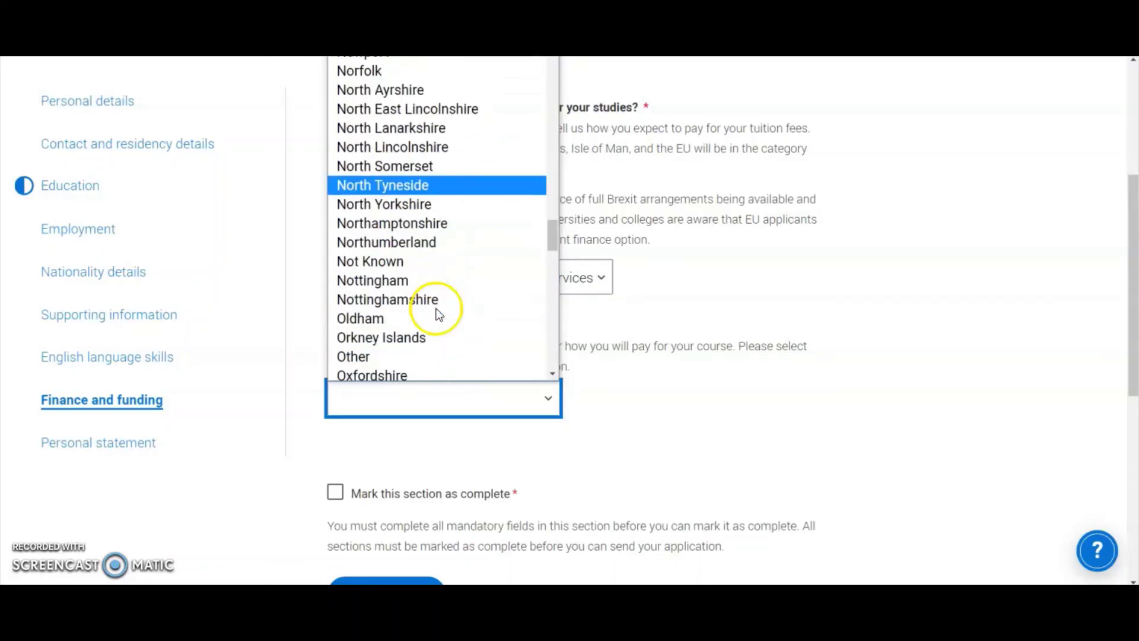
click(421, 216)
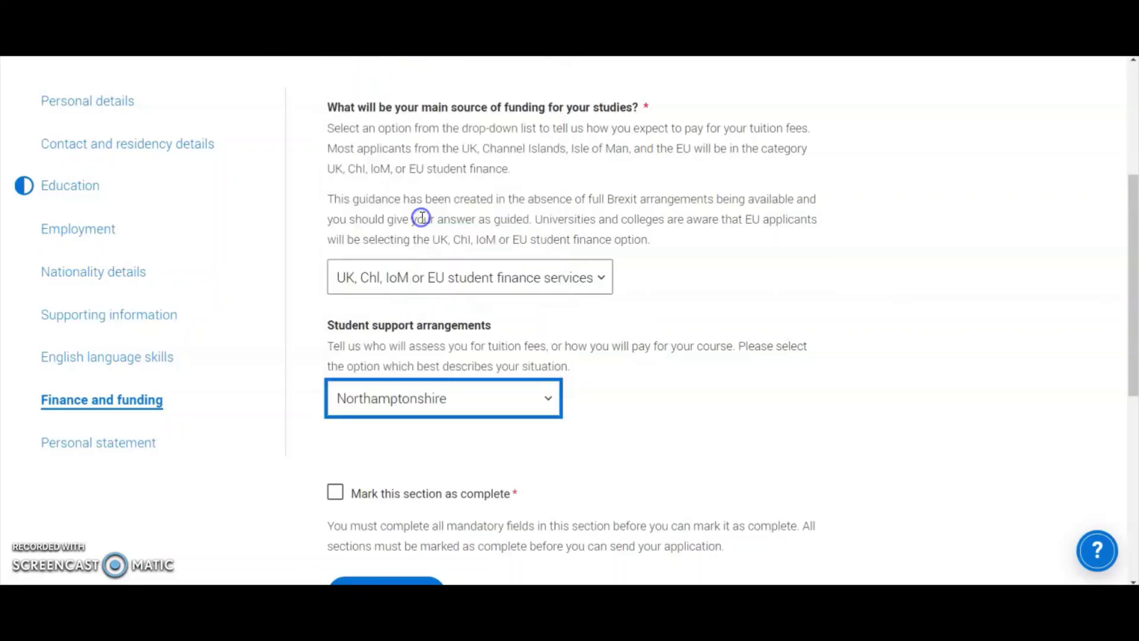
Step: Save the Finance and funding section without marking it as complete
click(309, 349)
scroll(308, 349, down, 2)
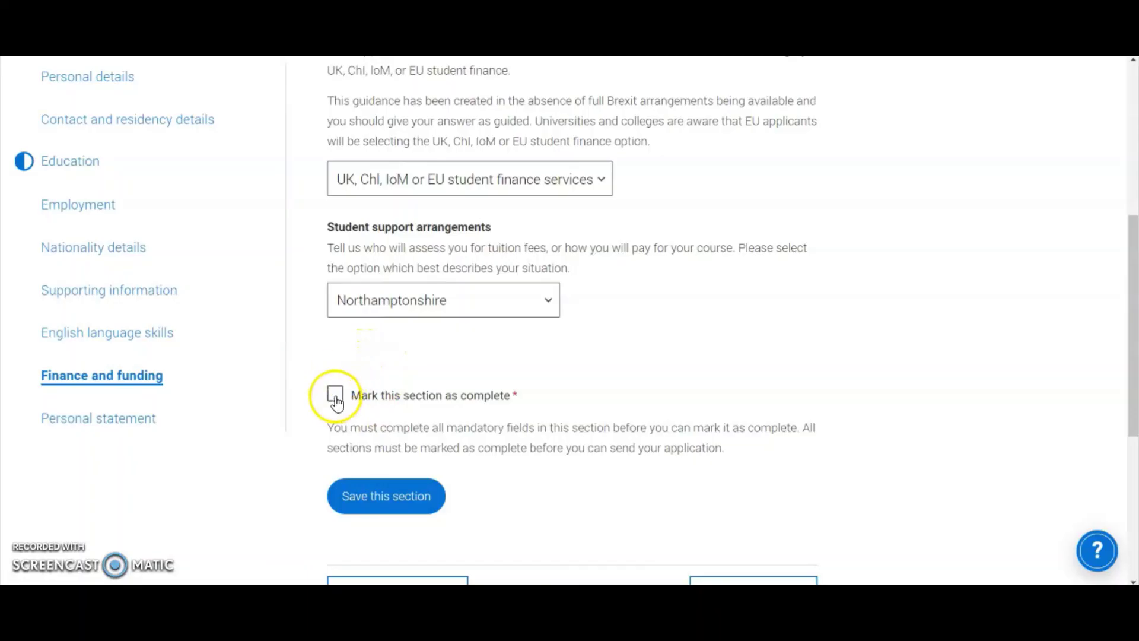
click(388, 494)
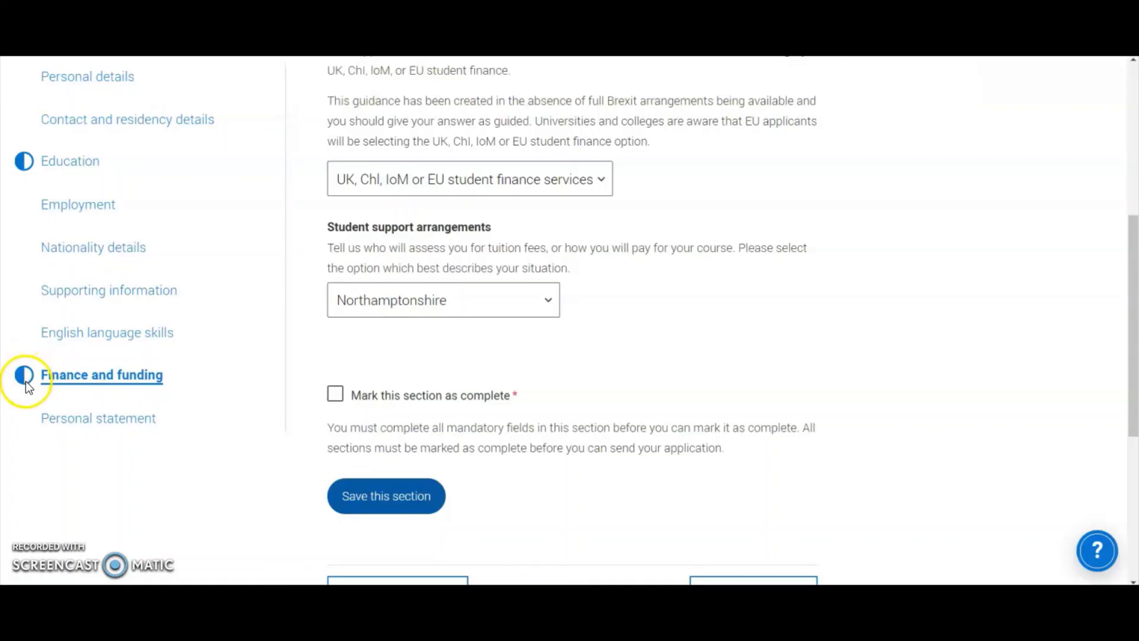
Step: Leave the Finance and funding section and open the Personal statement section of the application
scroll(52, 405, down, 2)
scroll(114, 369, up, 1)
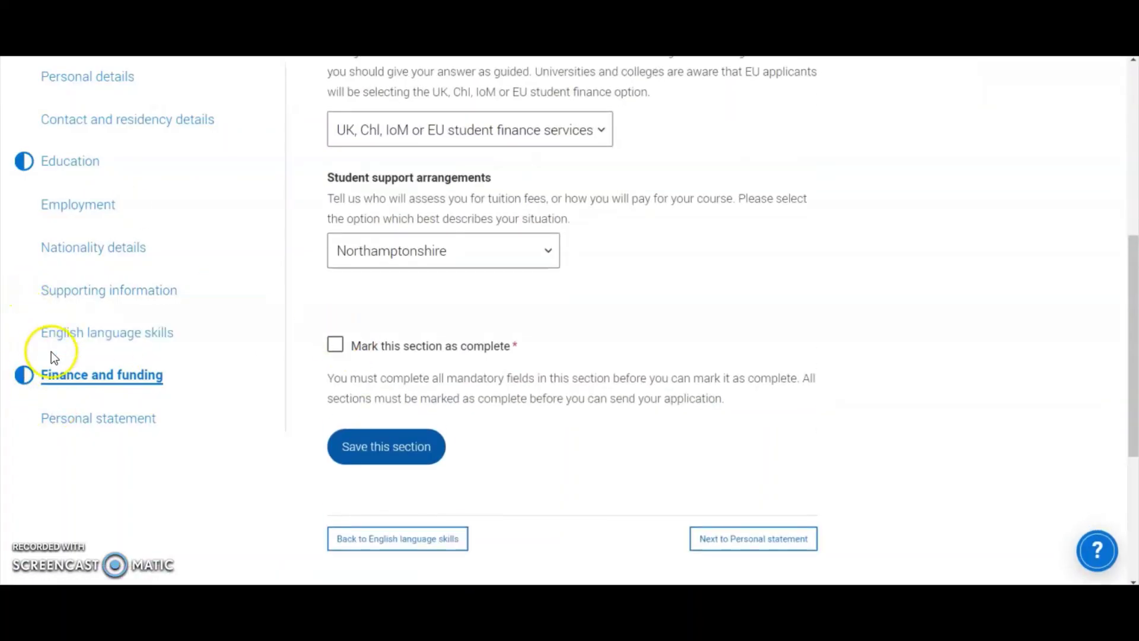
click(109, 423)
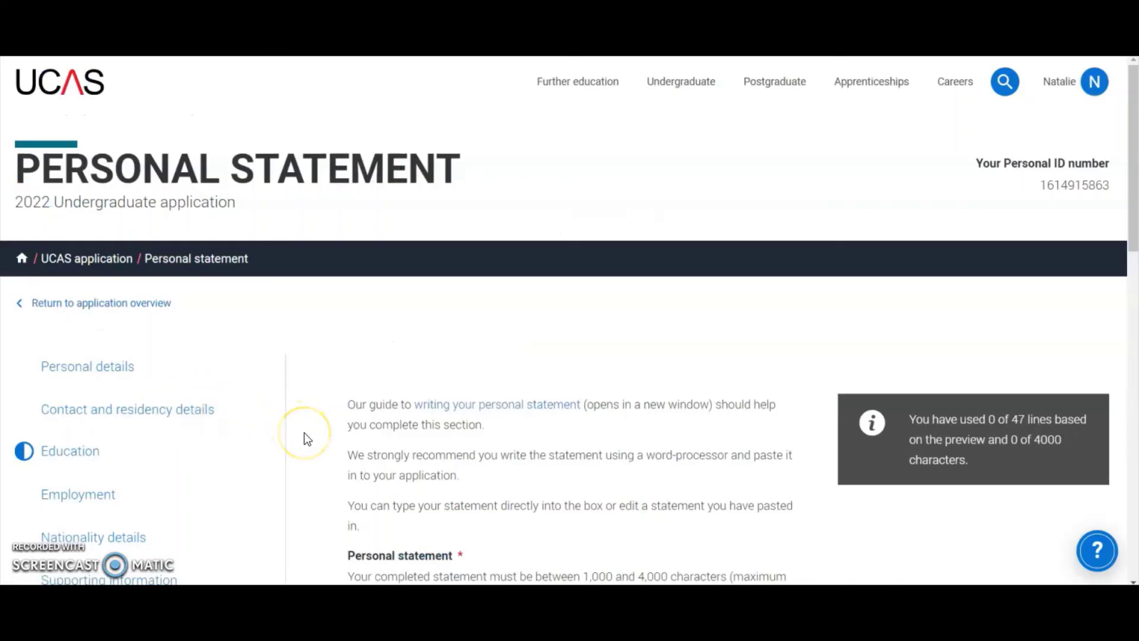
Step: Examine the personal statement guidance, the length limits, the empty statement box, and the options for saving a draft or previewing
scroll(305, 437, down, 3)
scroll(307, 439, down, 3)
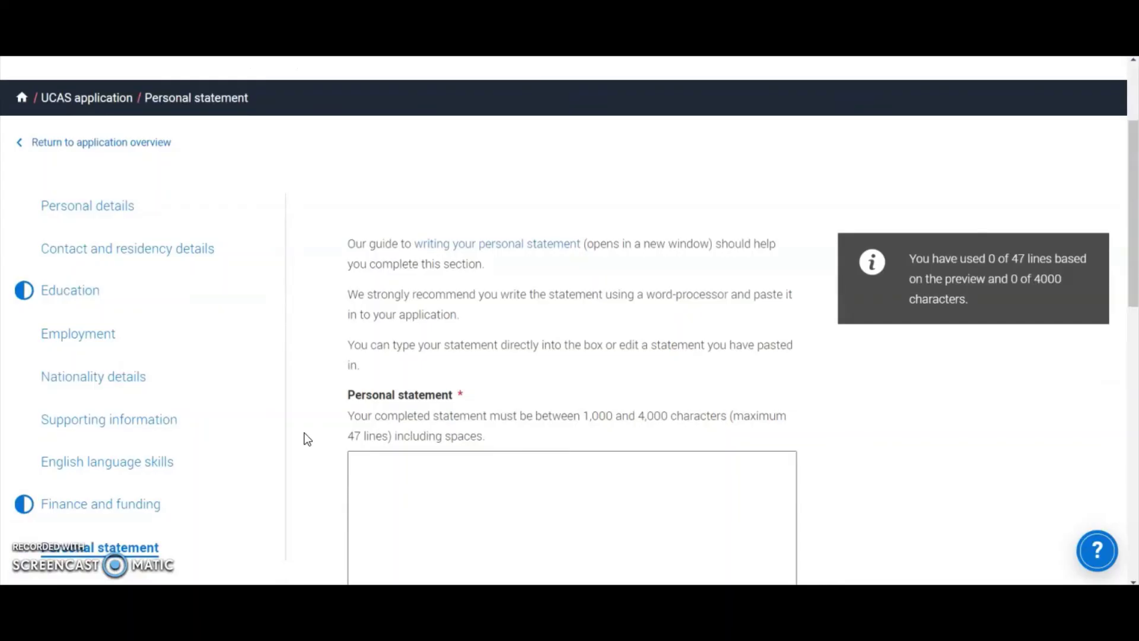
scroll(308, 441, down, 4)
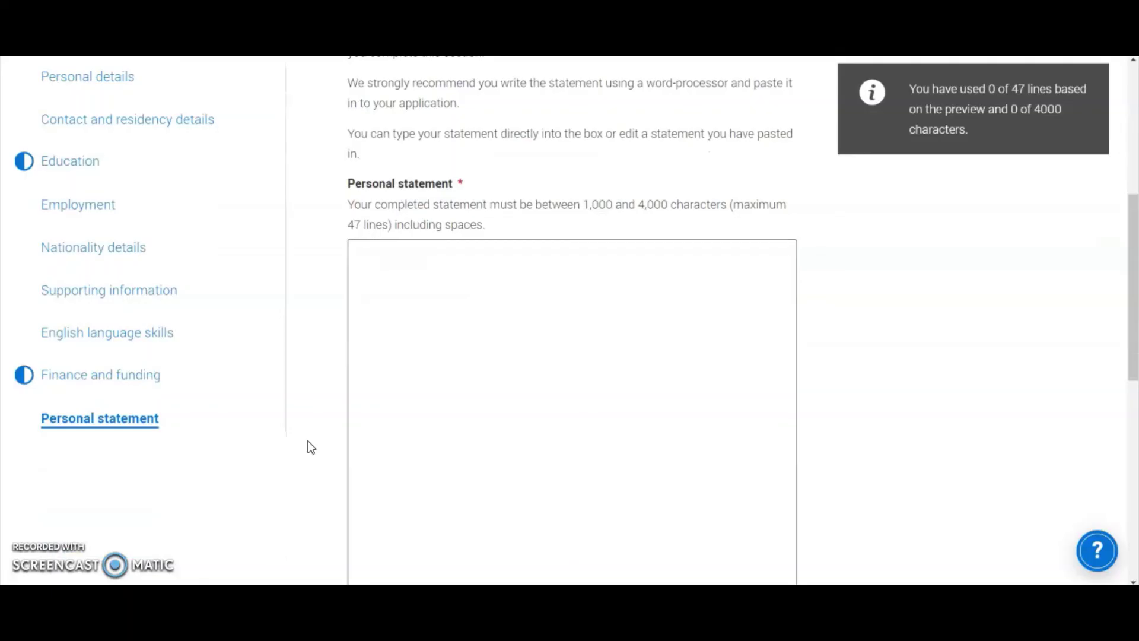
scroll(308, 440, down, 2)
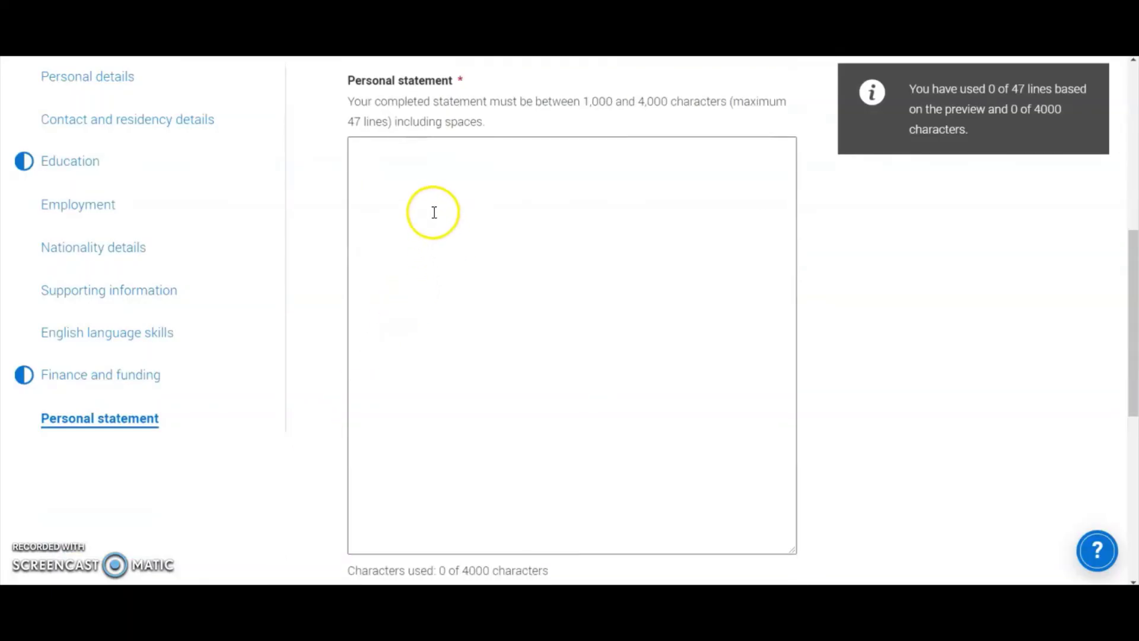
click(414, 174)
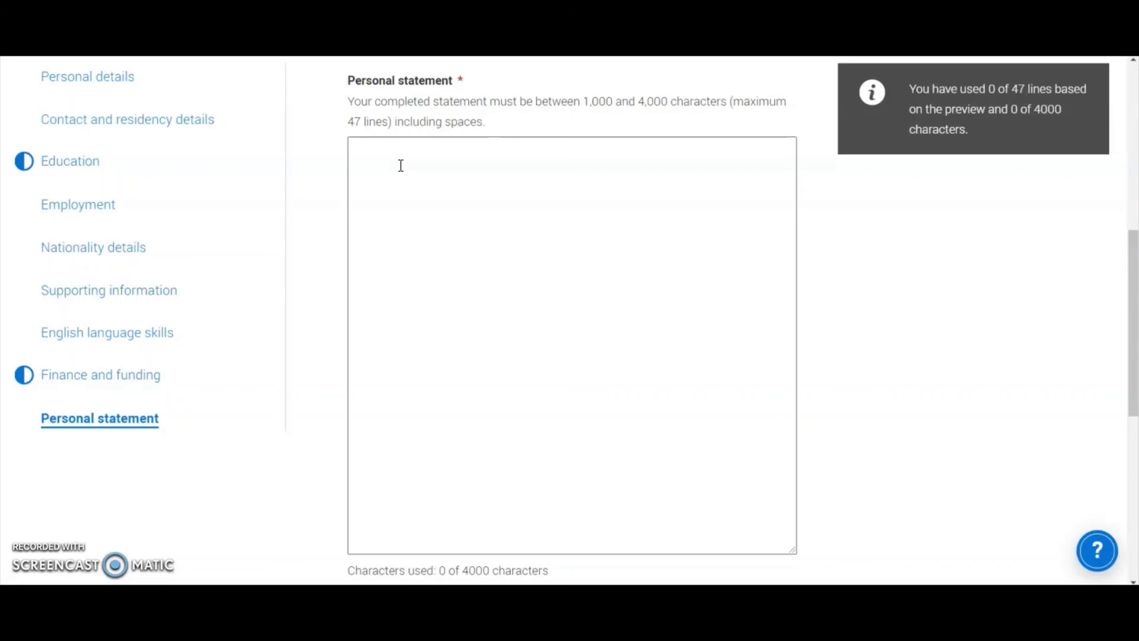
scroll(401, 165, down, 3)
click(436, 392)
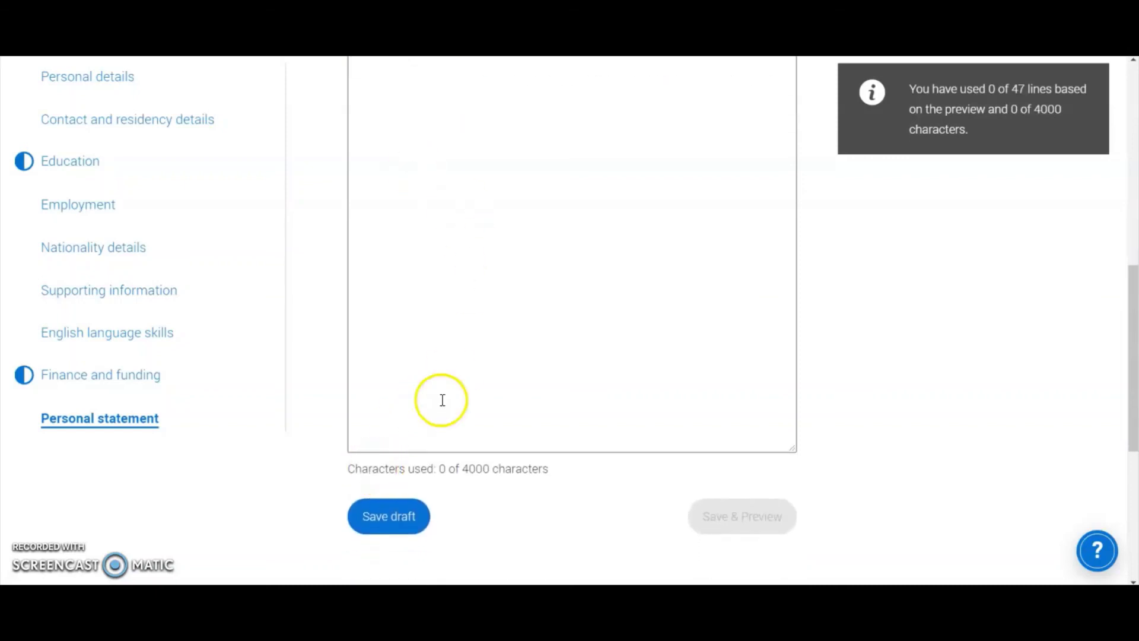
scroll(516, 372, down, 1)
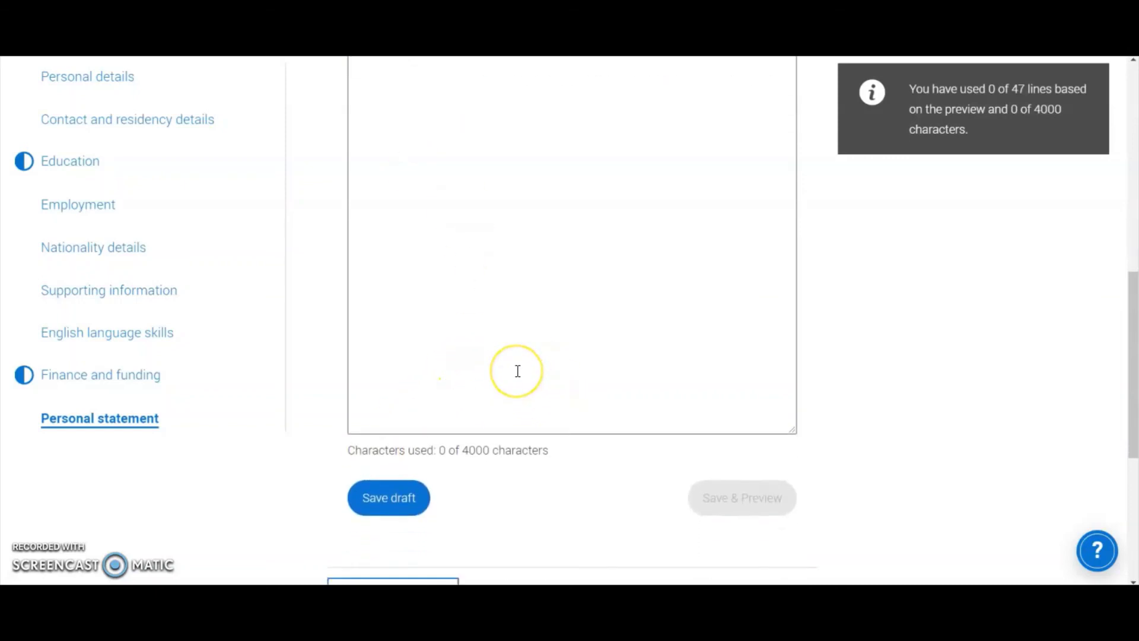
scroll(516, 372, down, 3)
scroll(311, 367, up, 5)
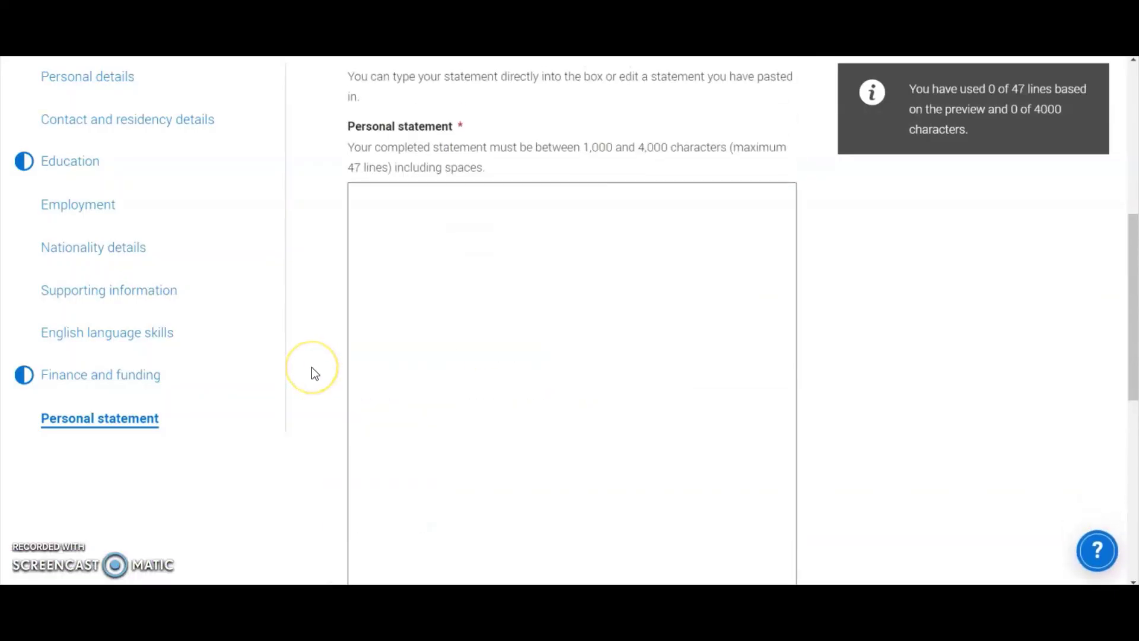
scroll(312, 367, up, 8)
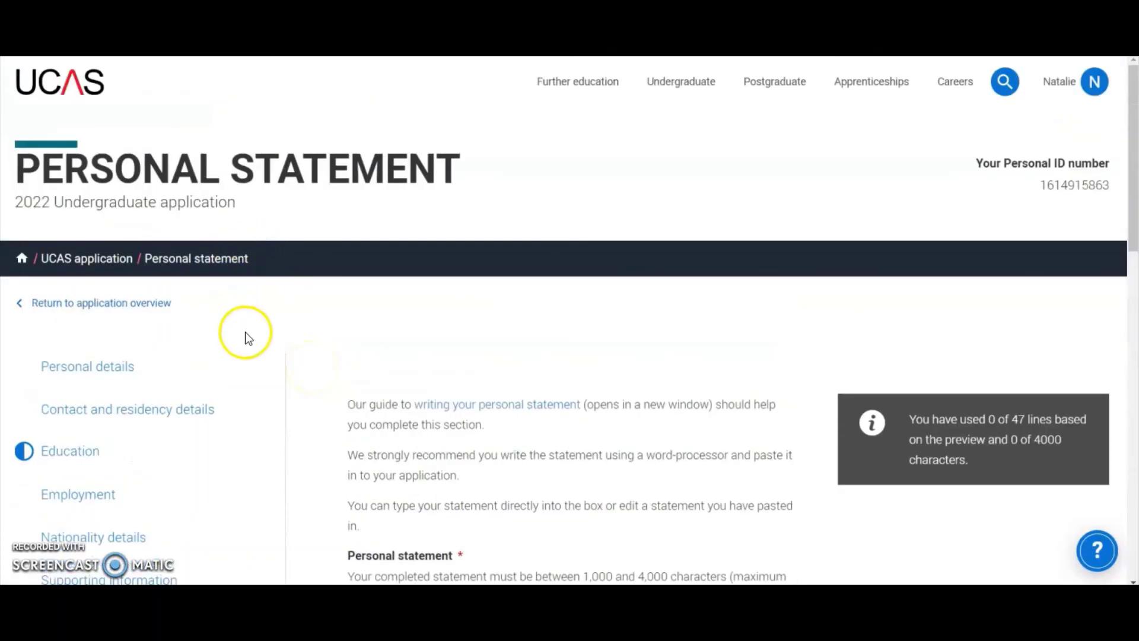